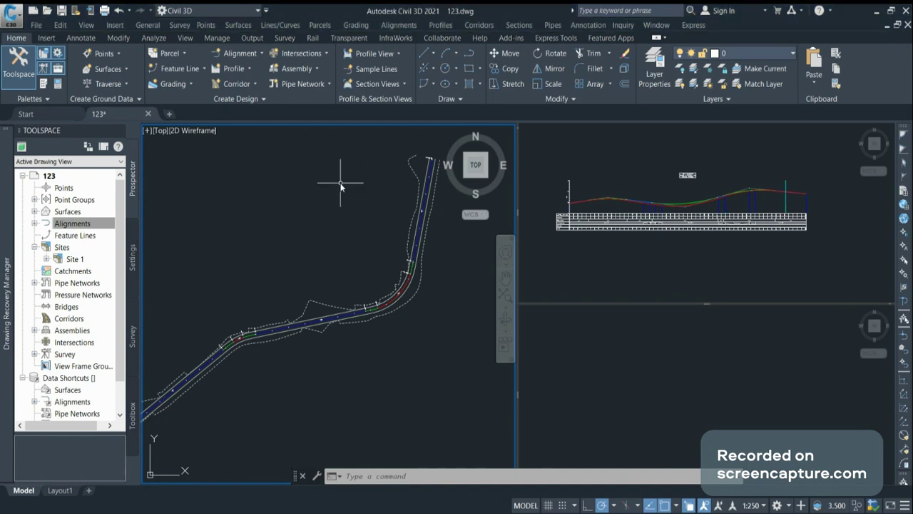
# Zoom in and out around the plan and profile viewports to inspect the profile view.
pyautogui.scroll(-2, 354, 196)
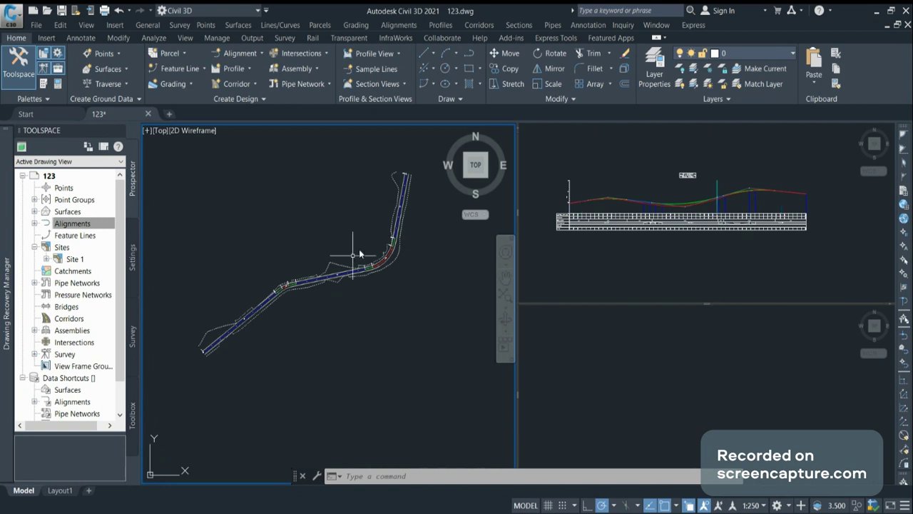
pyautogui.click(649, 228)
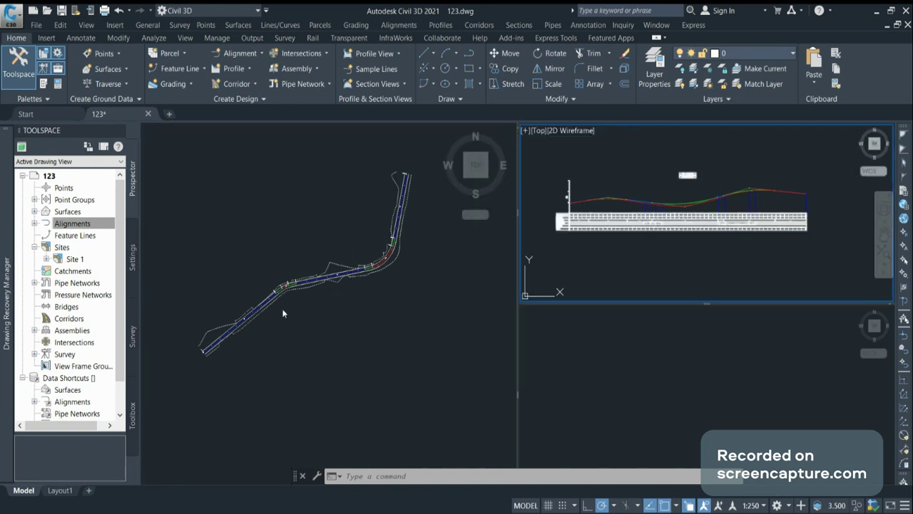
pyautogui.scroll(3, 217, 349)
pyautogui.scroll(3, 217, 350)
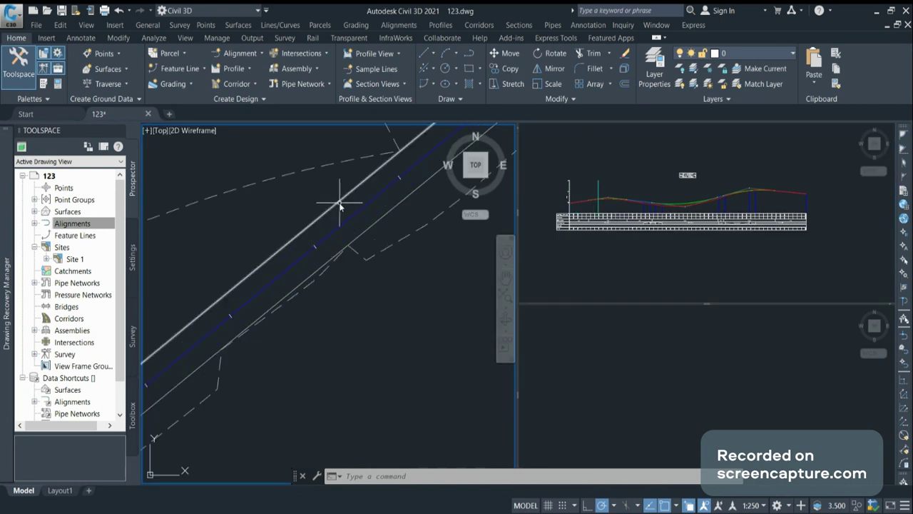
pyautogui.scroll(-4, 209, 344)
pyautogui.scroll(3, 208, 343)
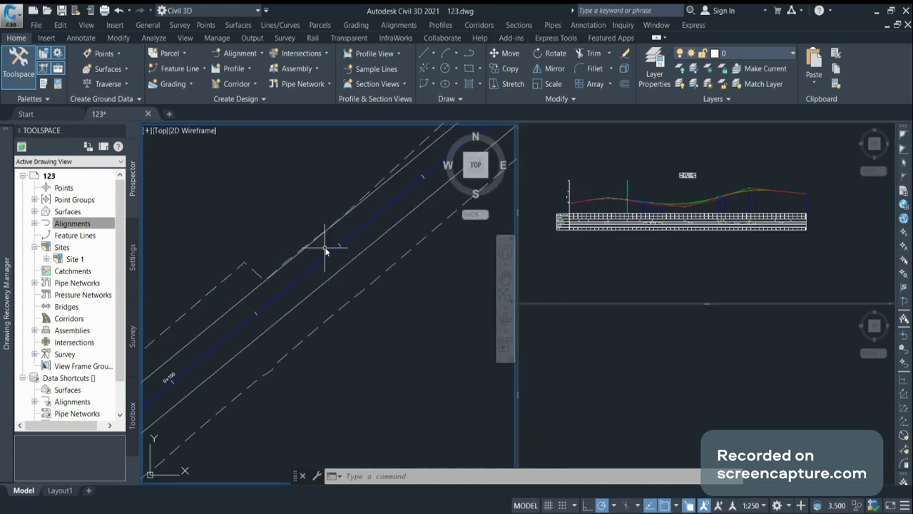
pyautogui.scroll(-2, 261, 312)
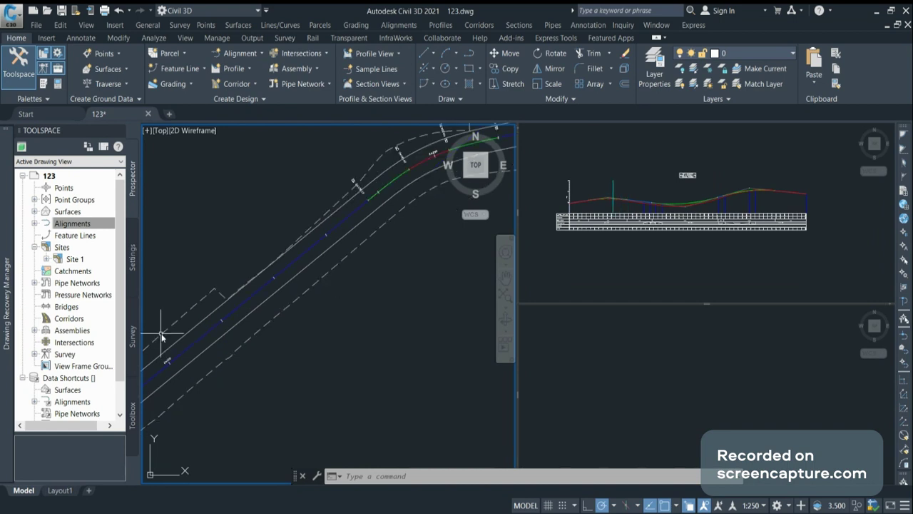
pyautogui.click(563, 299)
pyautogui.scroll(3, 628, 179)
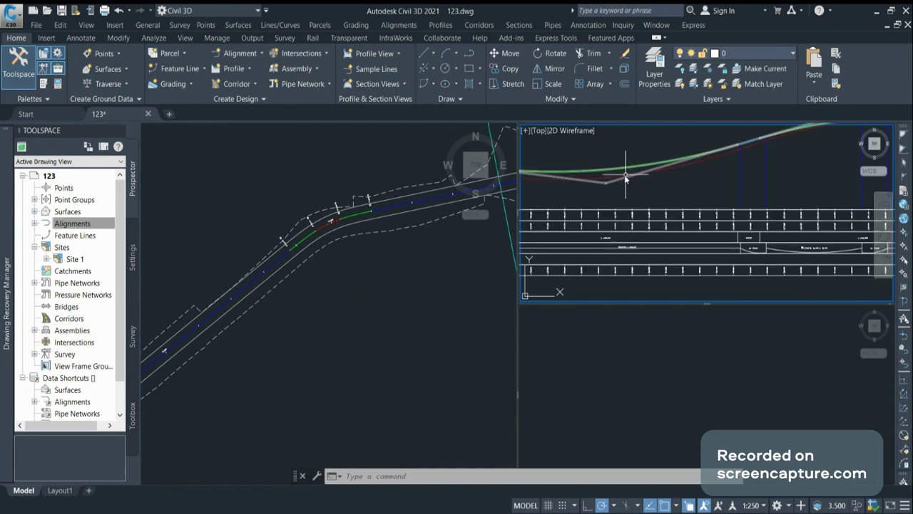
pyautogui.scroll(1, 625, 175)
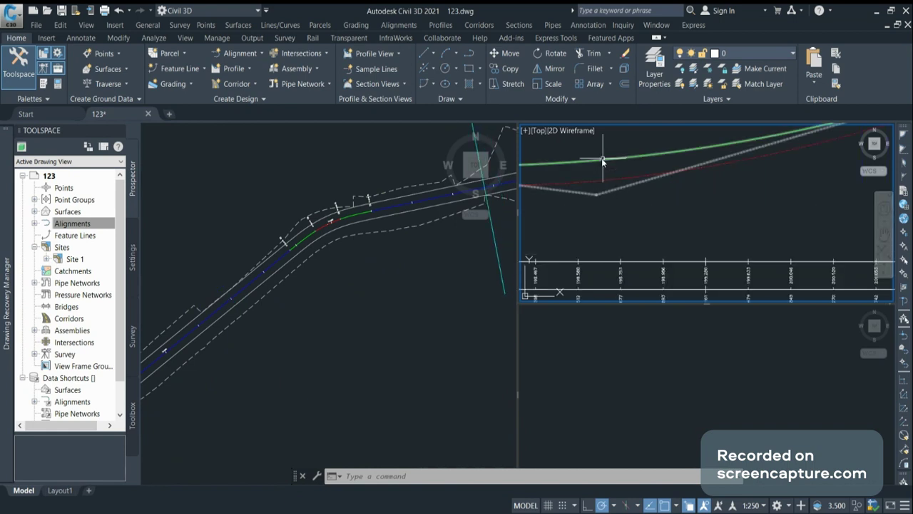
pyautogui.scroll(-5, 836, 190)
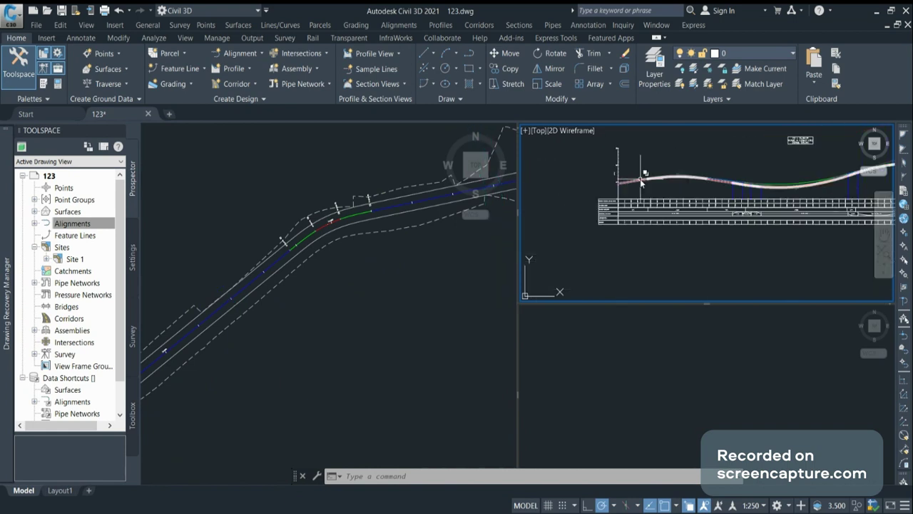
pyautogui.scroll(3, 641, 181)
pyautogui.scroll(-3, 805, 191)
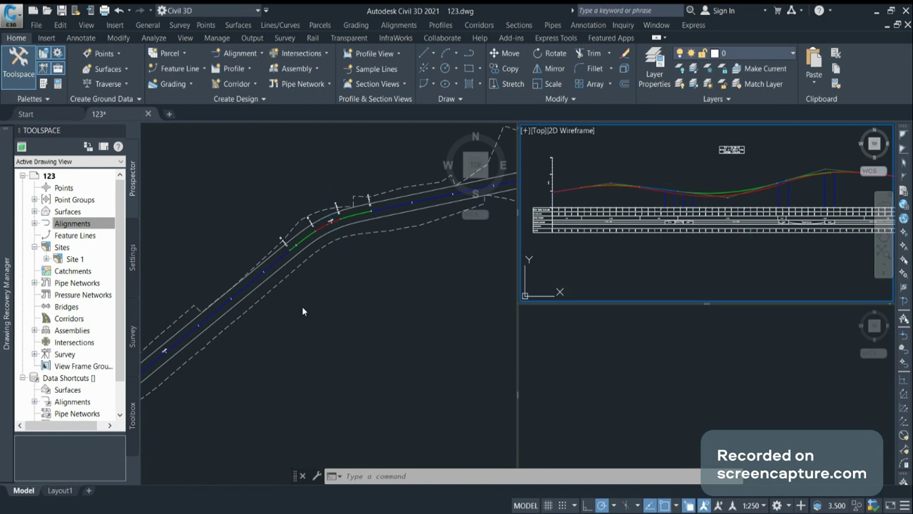
pyautogui.scroll(-2, 302, 311)
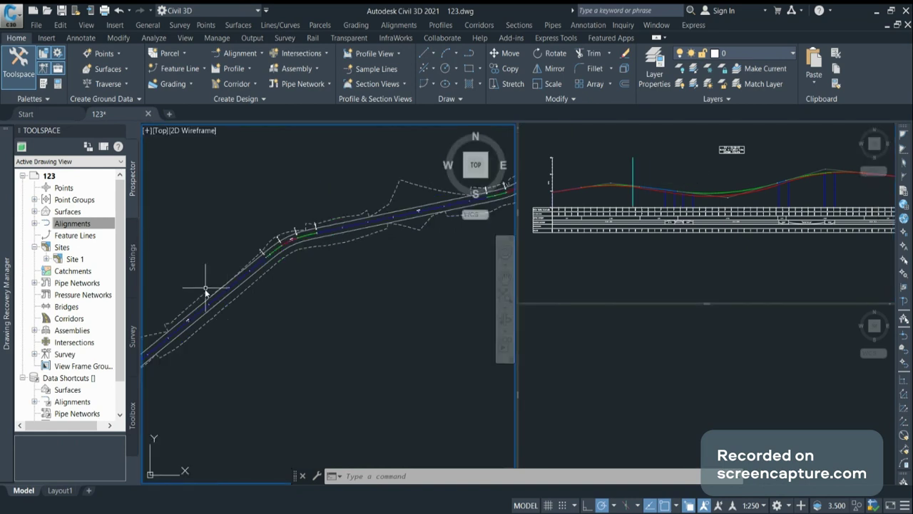
pyautogui.scroll(-1, 206, 289)
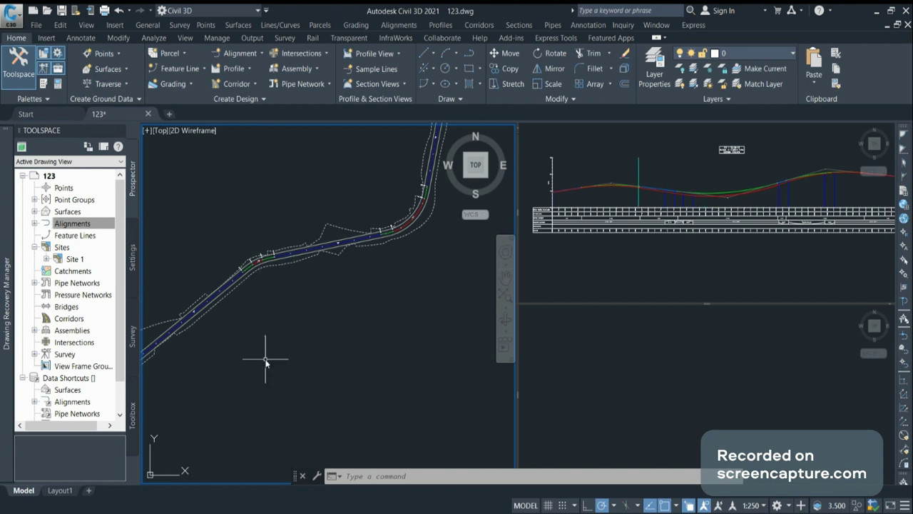
pyautogui.scroll(-2, 282, 346)
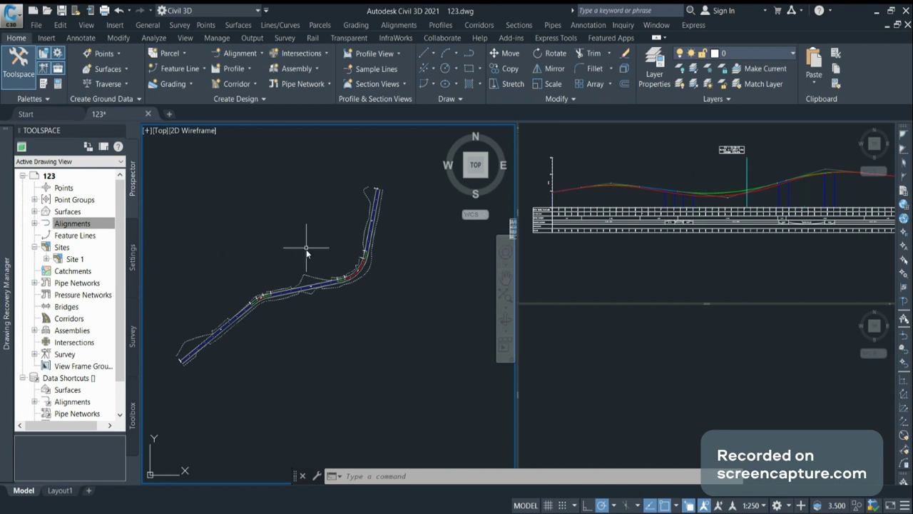
pyautogui.scroll(-2, 453, 216)
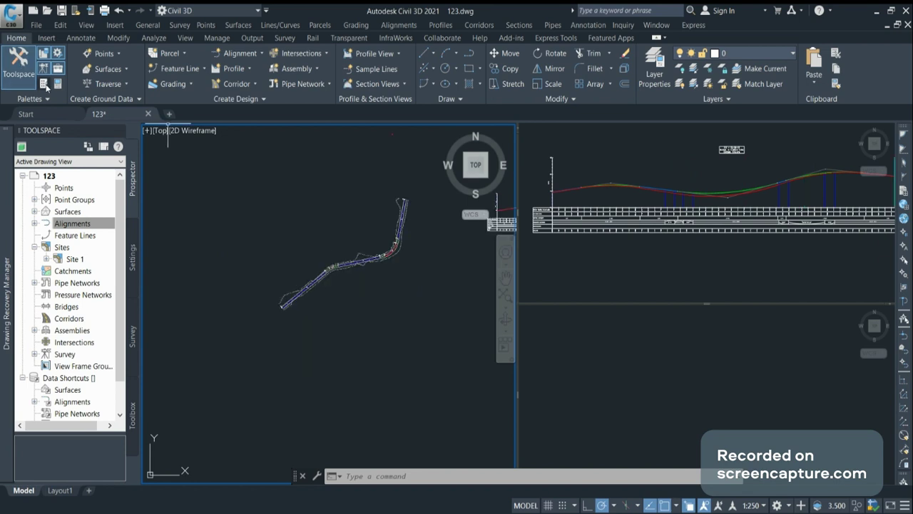
# Open the Civil Metric Subassemblies tool palette on its Rehab tab.
pyautogui.click(44, 84)
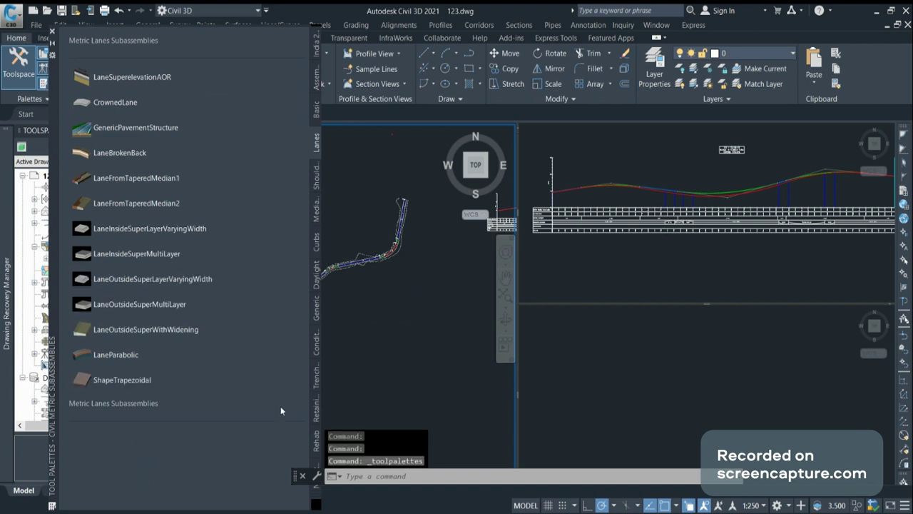
pyautogui.click(303, 476)
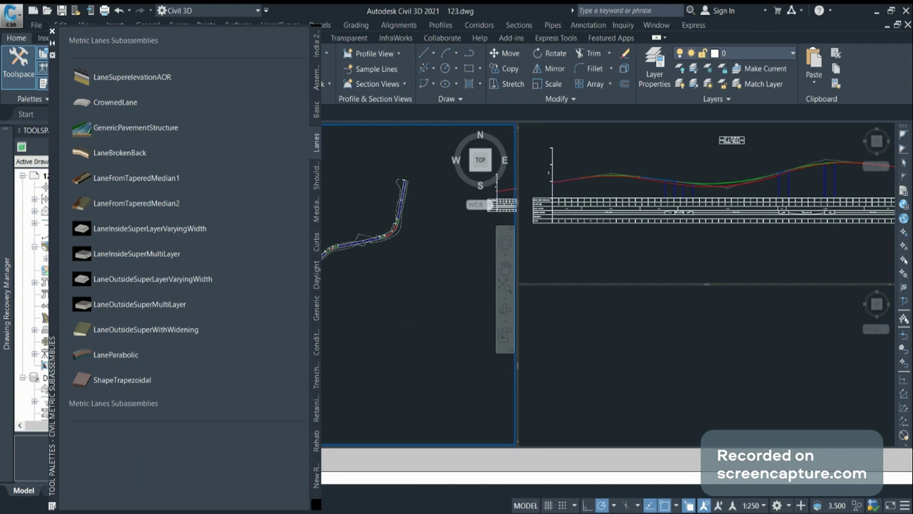
pyautogui.click(316, 437)
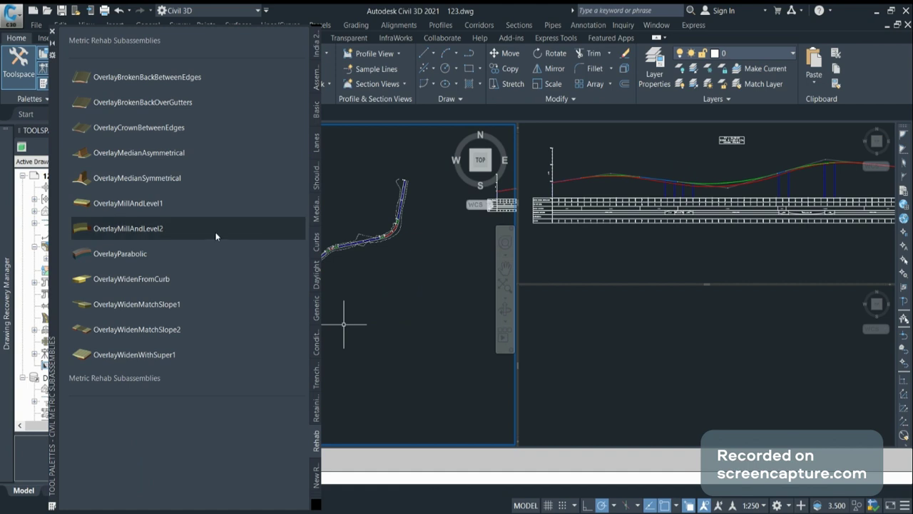
# Place OverlayMillAndLevel1 on the assembly marker, close the palettes, and select the new subassembly.
pyautogui.click(121, 204)
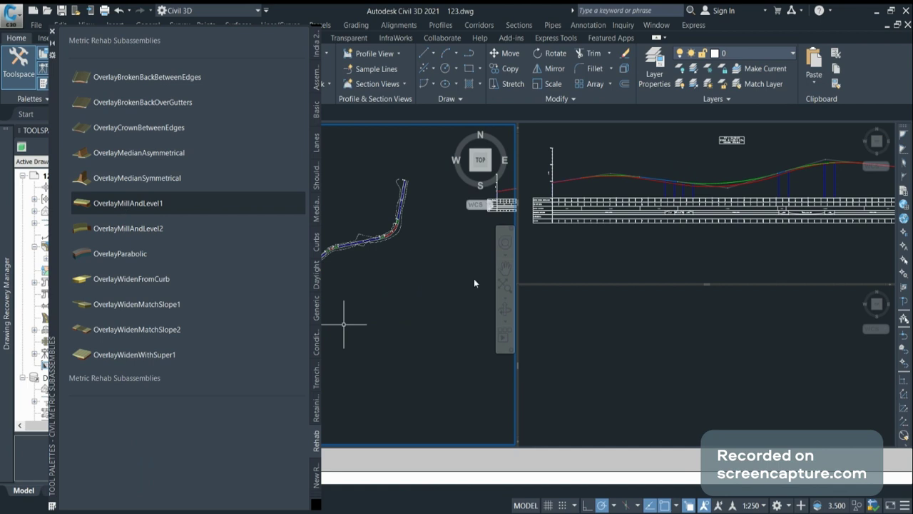
pyautogui.scroll(-2, 406, 253)
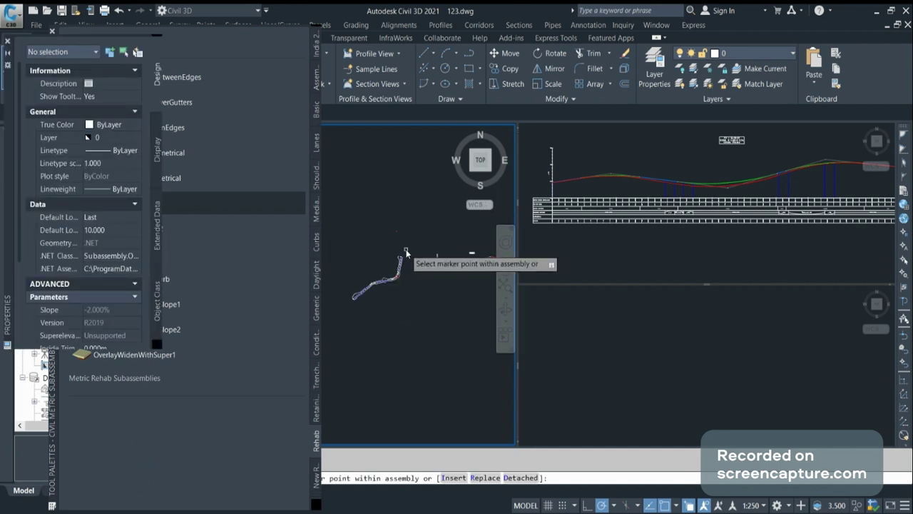
pyautogui.scroll(3, 408, 240)
pyautogui.scroll(3, 411, 229)
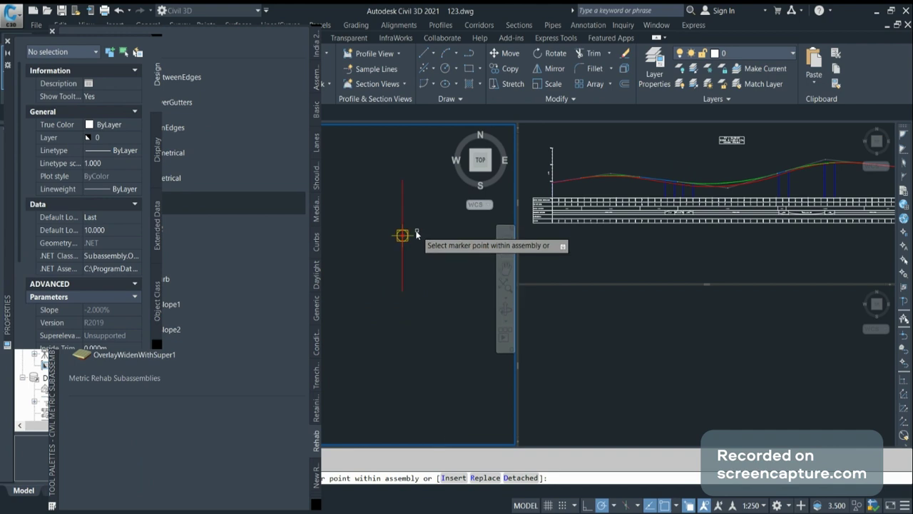
pyautogui.scroll(3, 416, 233)
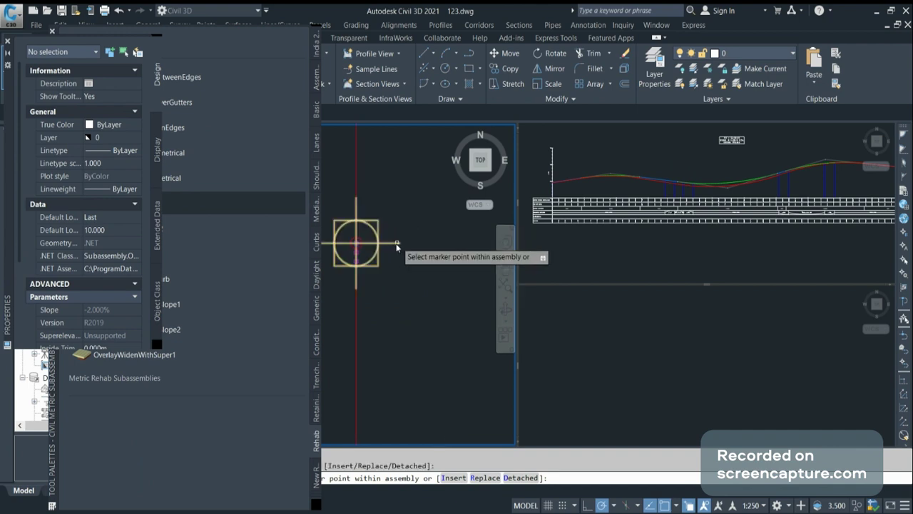
pyautogui.click(356, 243)
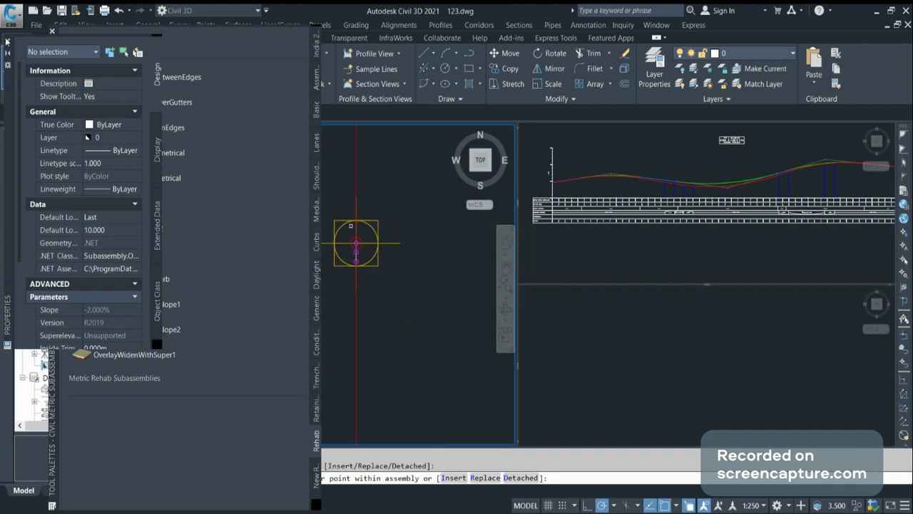
pyautogui.click(52, 32)
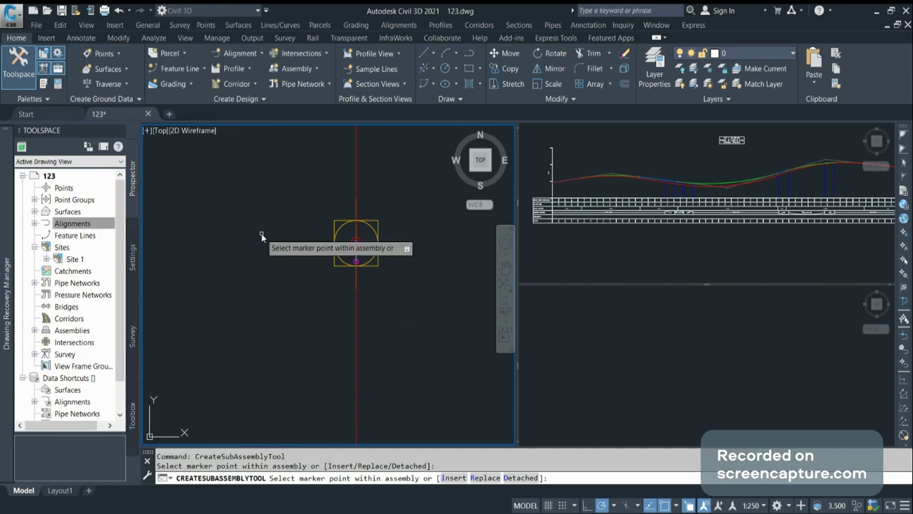
pyautogui.press('Escape')
pyautogui.scroll(4, 358, 255)
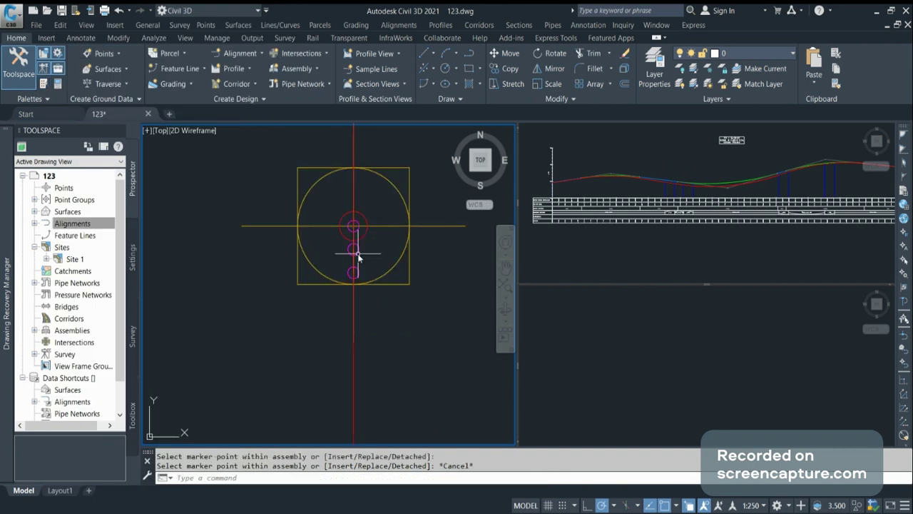
pyautogui.scroll(2, 358, 255)
pyautogui.click(359, 247)
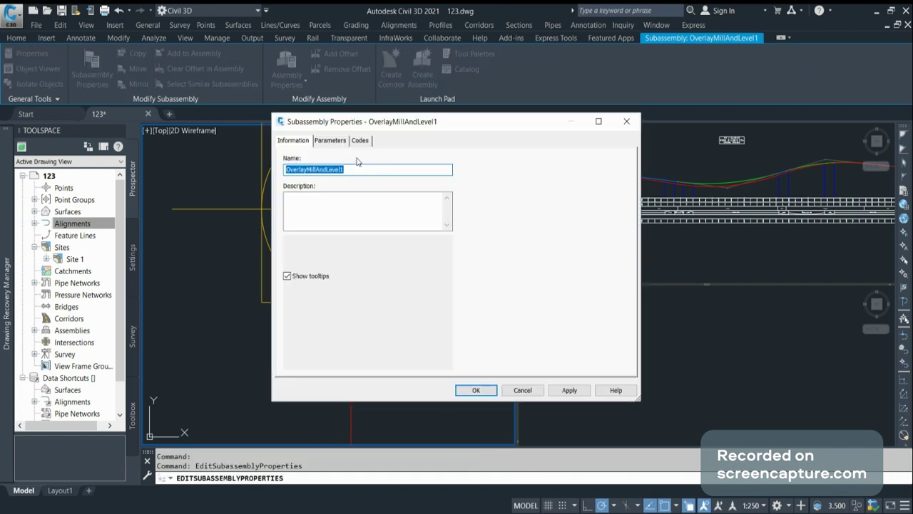
# Review OverlayMillAndLevel1's input parameters, with Overlay Slope Options at Match slope, and close without changes.
pyautogui.click(329, 141)
pyautogui.moveTo(347, 121); pyautogui.dragTo(325, 46)
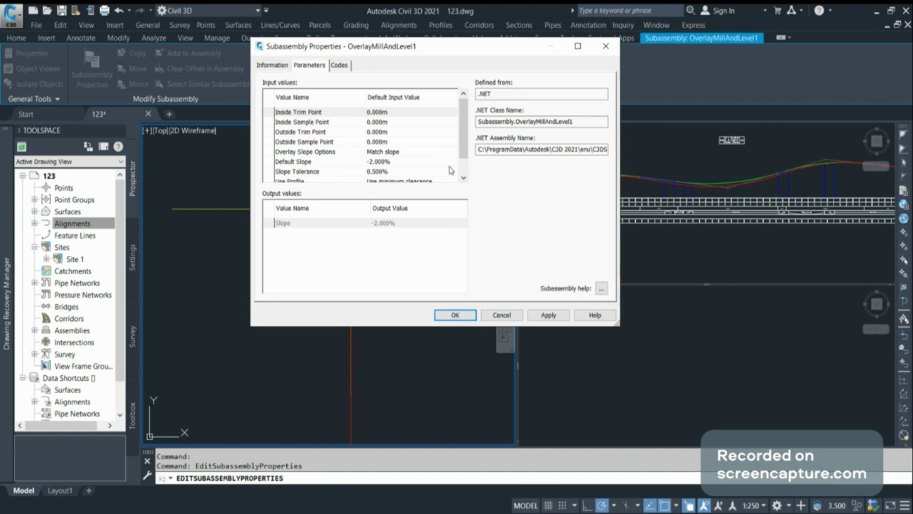
pyautogui.scroll(-1, 424, 173)
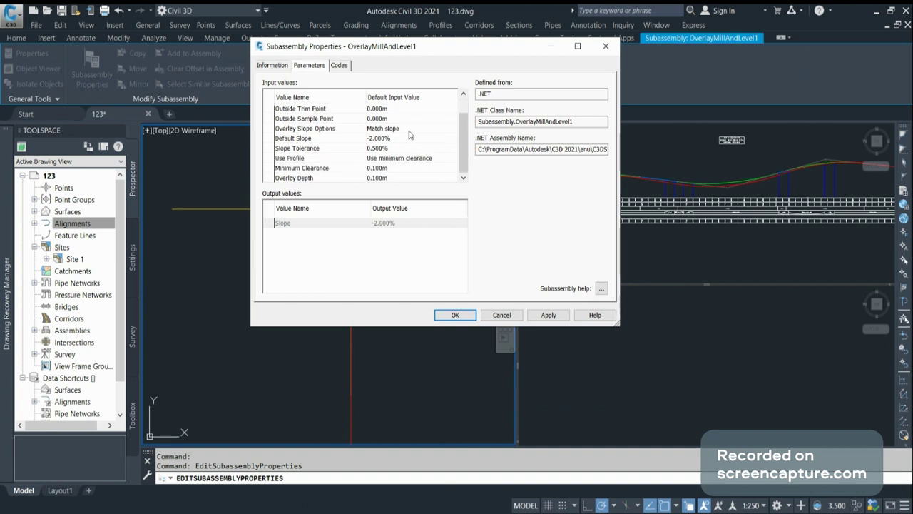
pyautogui.scroll(1, 412, 137)
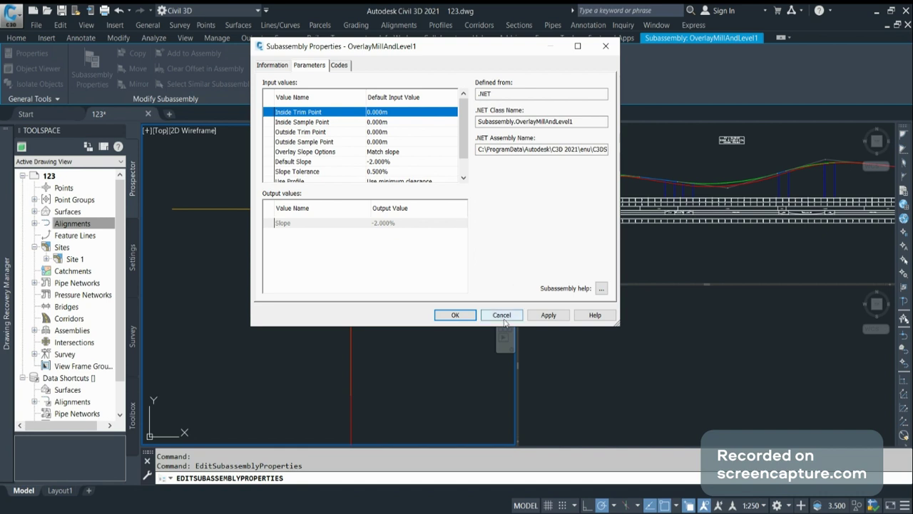
pyautogui.press('Escape')
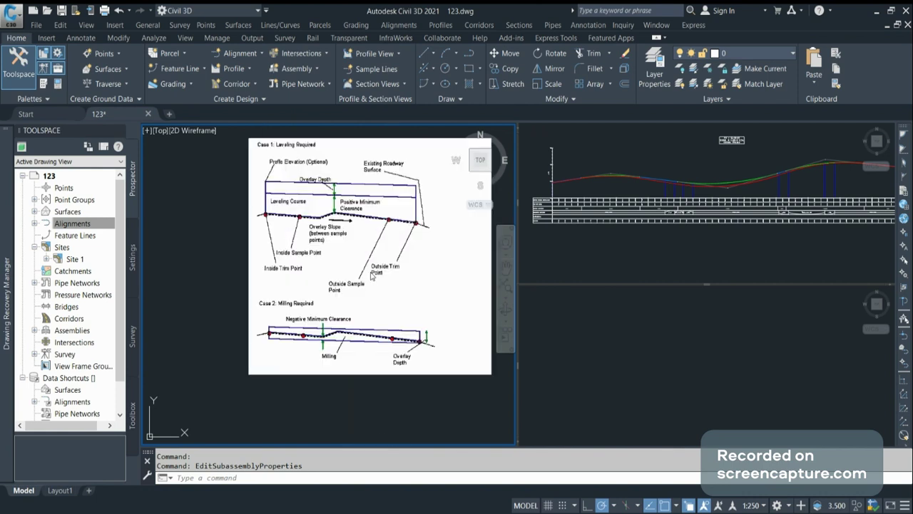
pyautogui.moveTo(504, 338)
pyautogui.scroll(2, 305, 187)
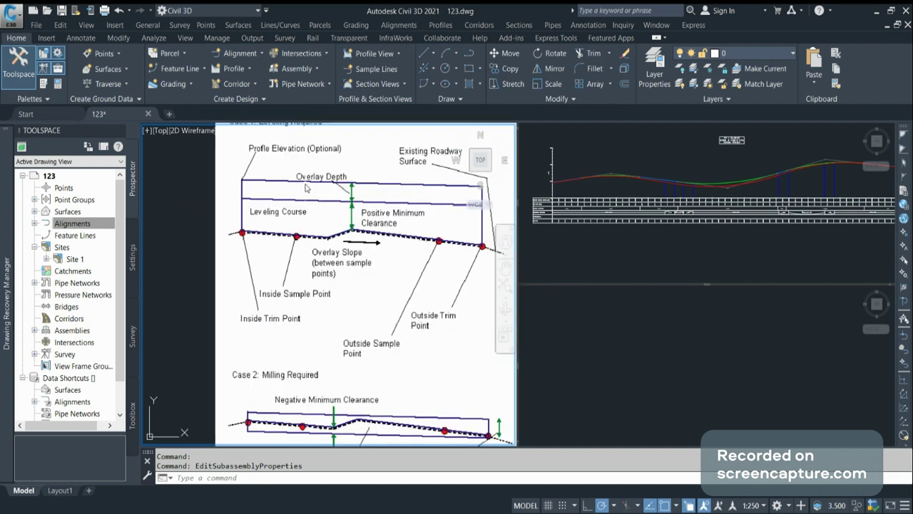
pyautogui.scroll(2, 306, 187)
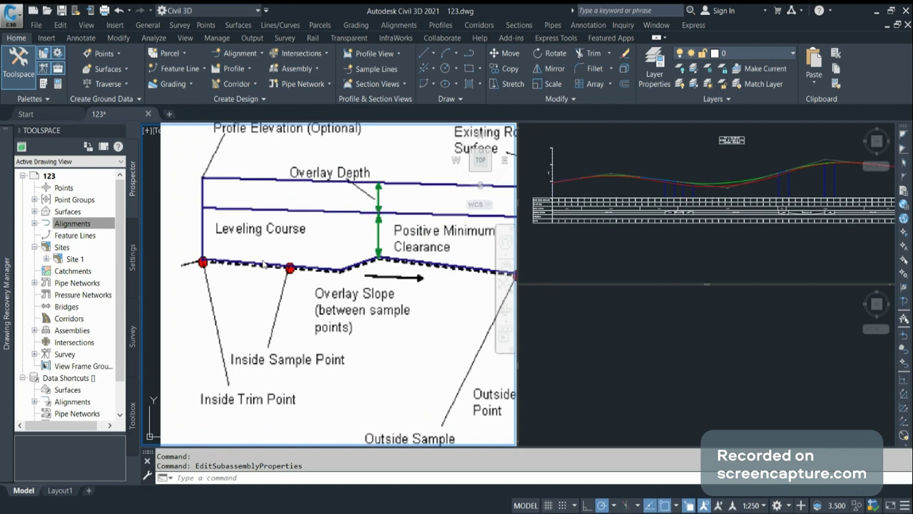
pyautogui.scroll(-2, 343, 248)
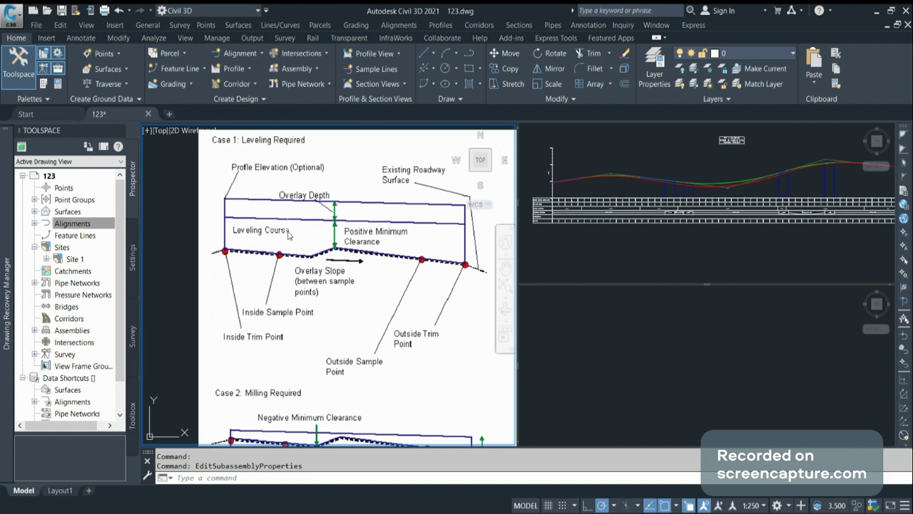
pyautogui.scroll(-2, 227, 164)
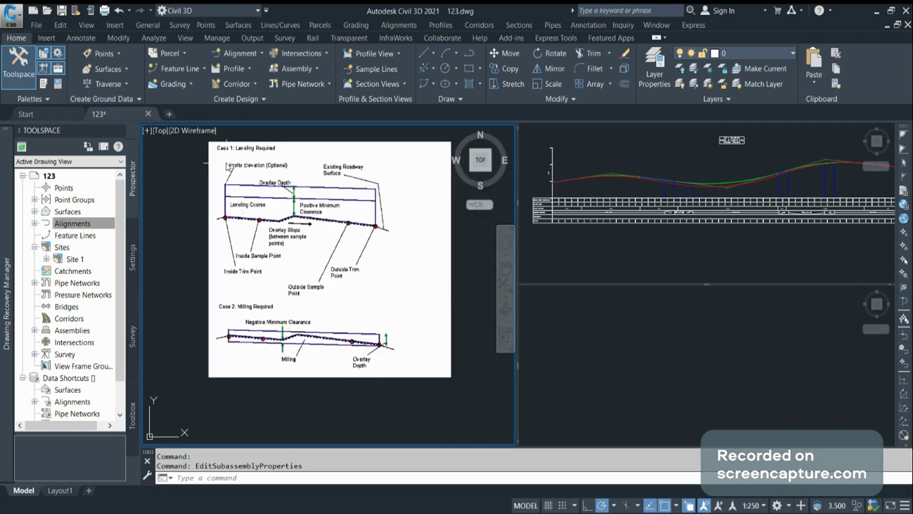
pyautogui.scroll(3, 291, 341)
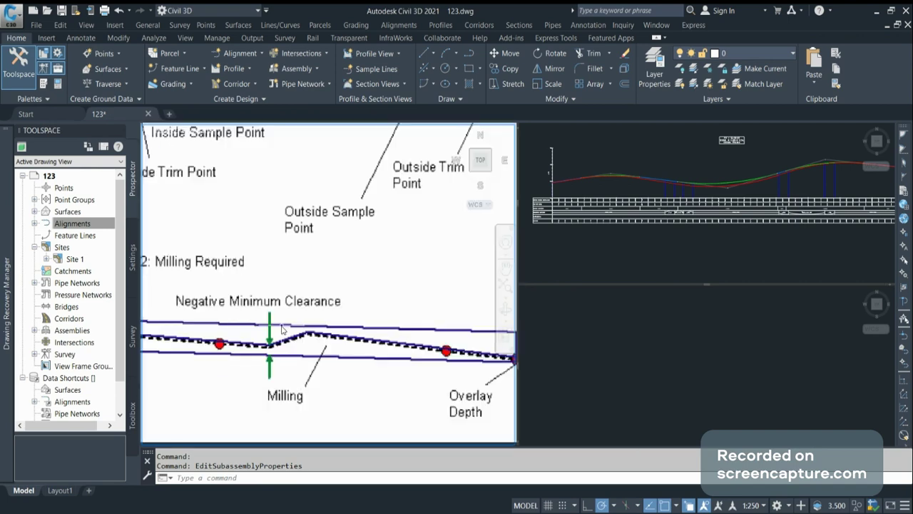
pyautogui.scroll(-3, 282, 329)
pyautogui.scroll(1, 298, 346)
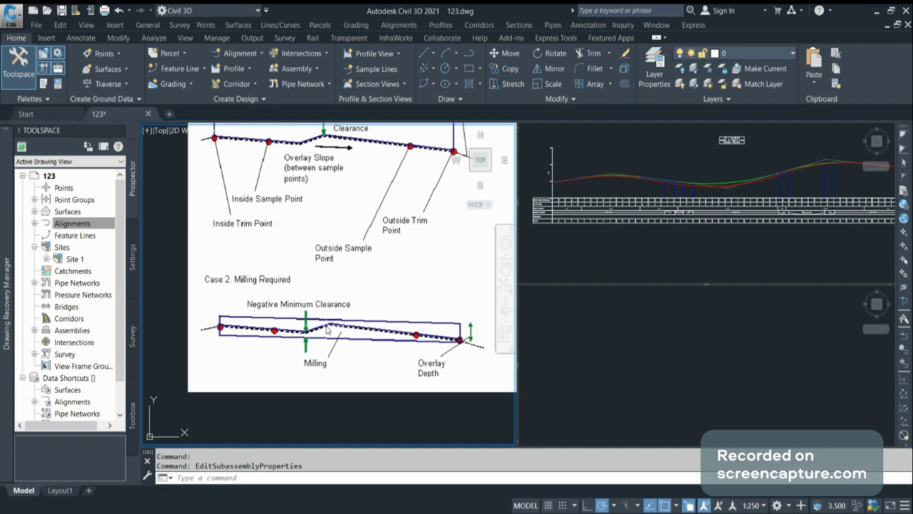
pyautogui.scroll(-2, 327, 328)
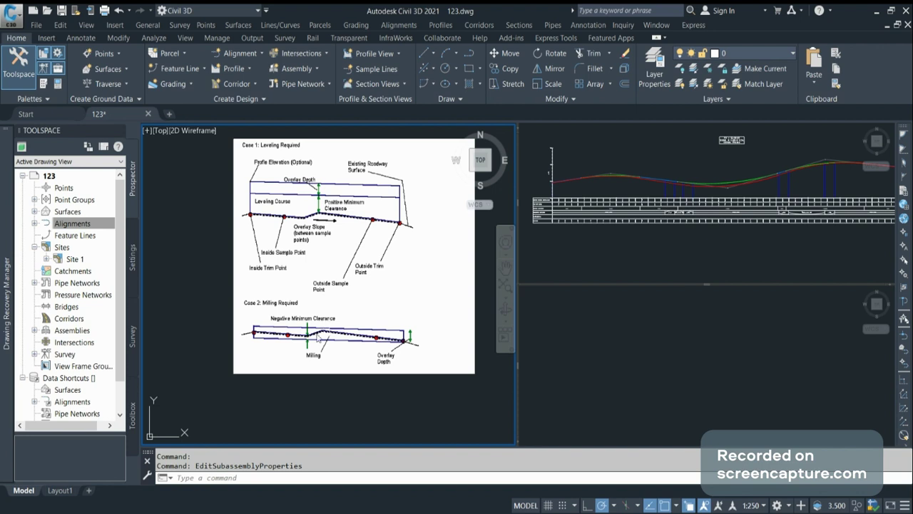
# Zoom out from the reference diagram until the alignment plan and profile view are visible.
pyautogui.scroll(2, 287, 331)
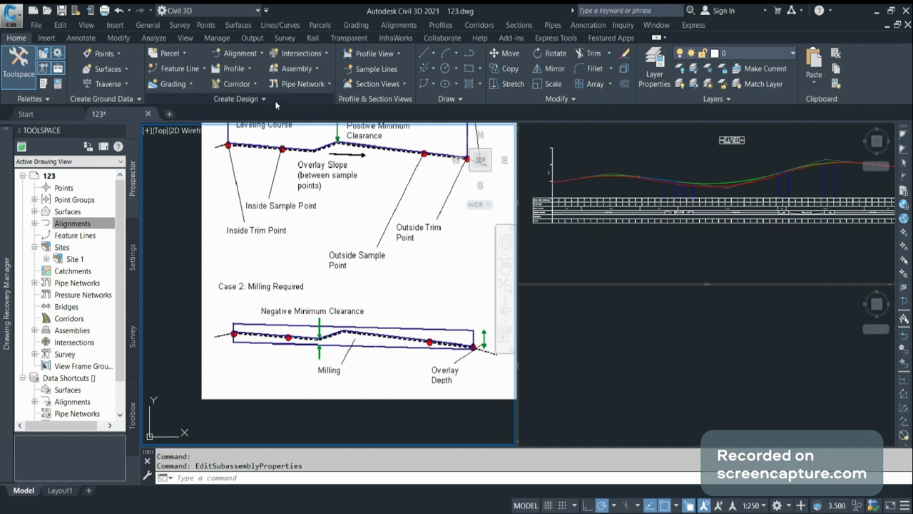
pyautogui.scroll(-2, 286, 232)
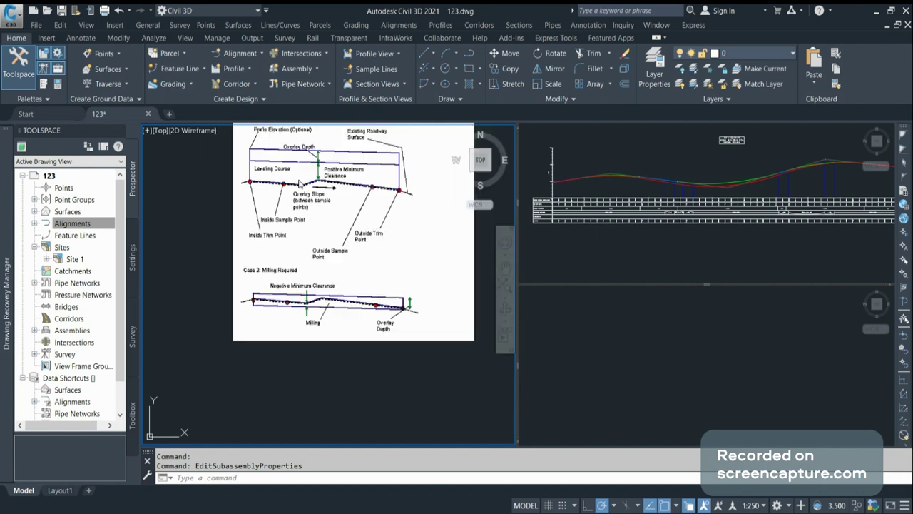
pyautogui.scroll(2, 300, 183)
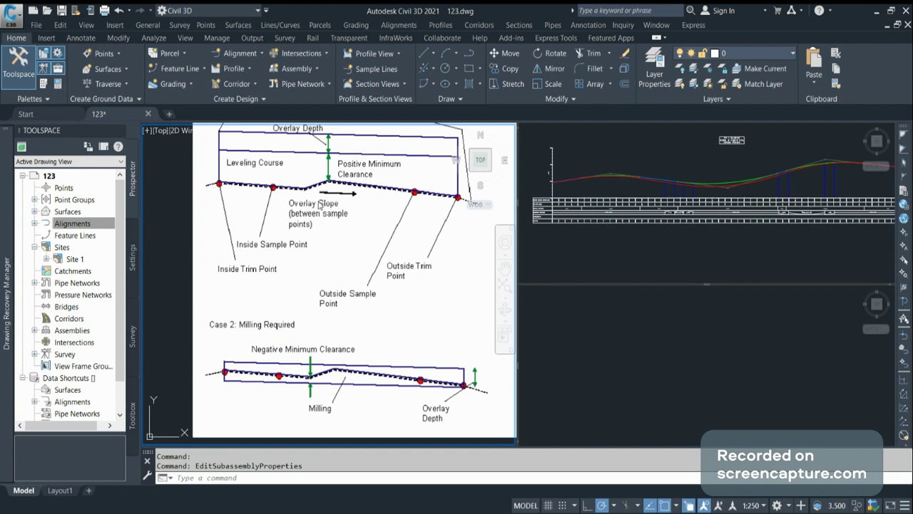
pyautogui.scroll(-2, 242, 319)
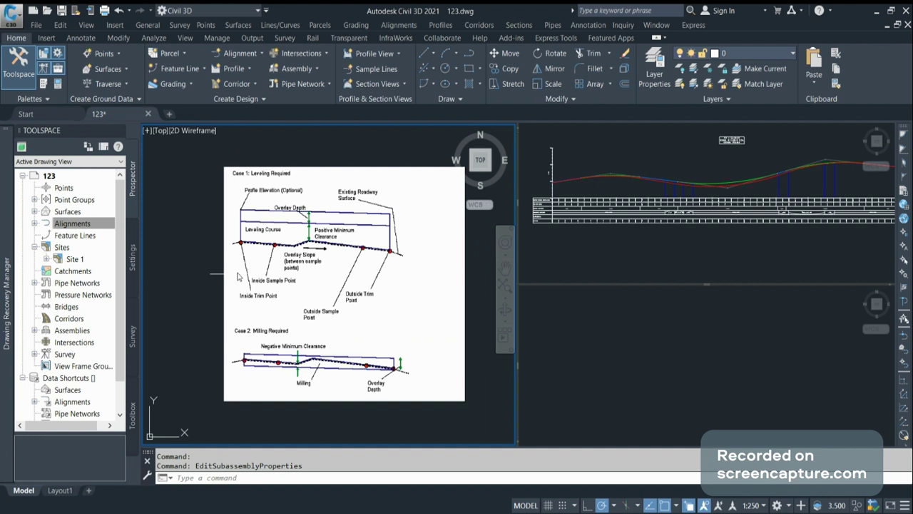
# Zoom to the corridor's assembly and select its OverlayMillAndLevel1 subassembly.
pyautogui.scroll(-3, 283, 274)
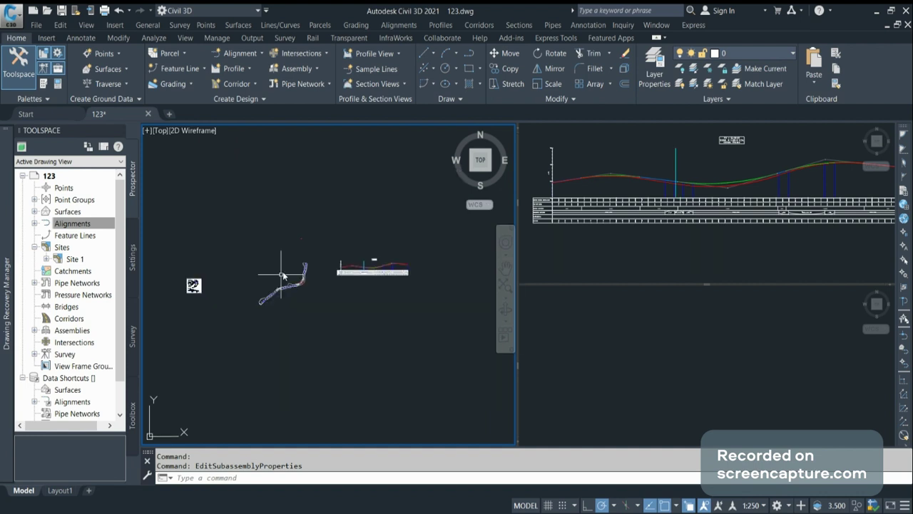
pyautogui.scroll(5, 273, 306)
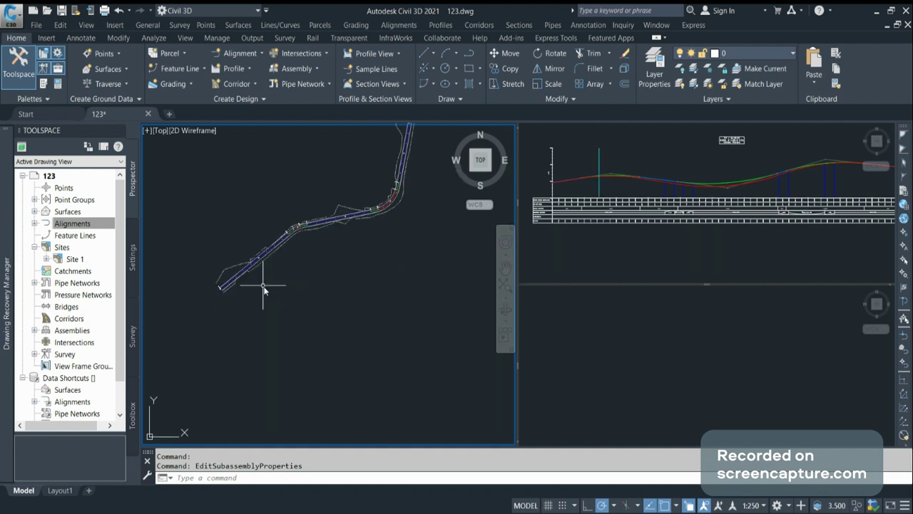
pyautogui.click(224, 292)
pyautogui.press('Escape')
pyautogui.scroll(4, 250, 277)
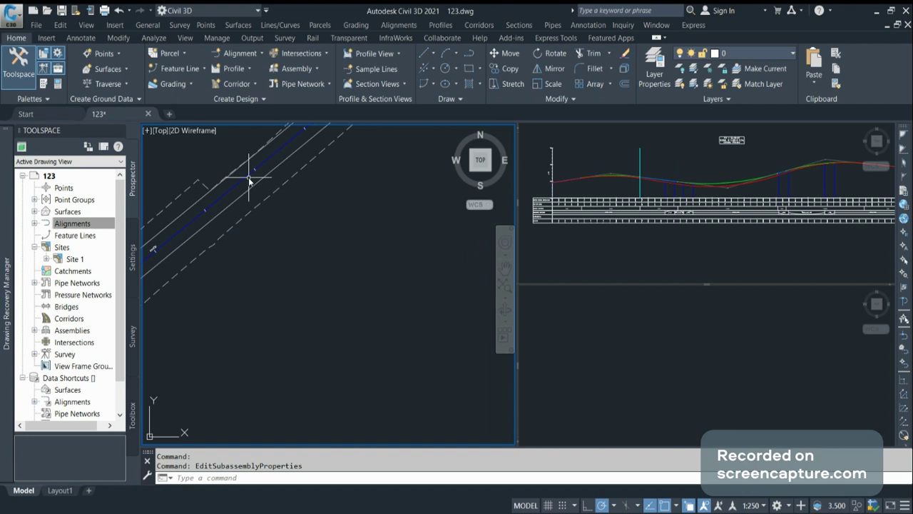
pyautogui.scroll(-5, 290, 325)
pyautogui.scroll(3, 346, 155)
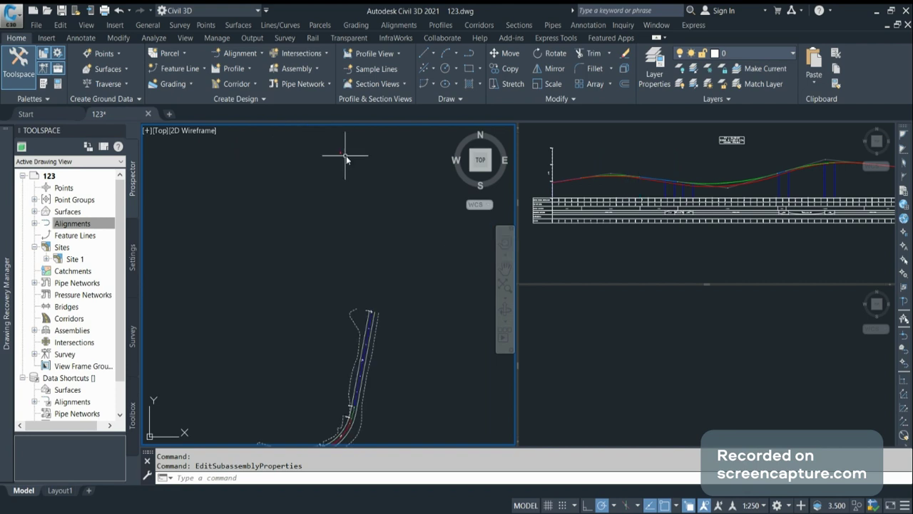
pyautogui.scroll(3, 348, 164)
pyautogui.scroll(2, 348, 179)
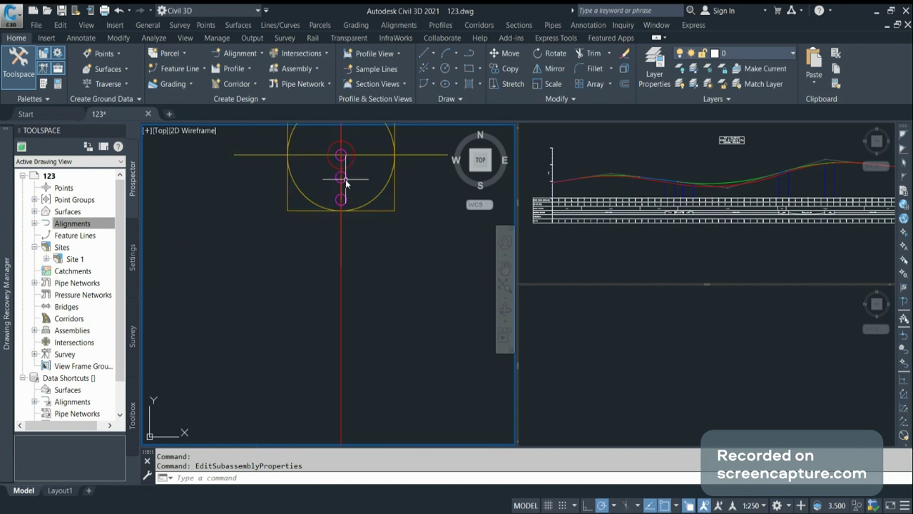
pyautogui.click(346, 182)
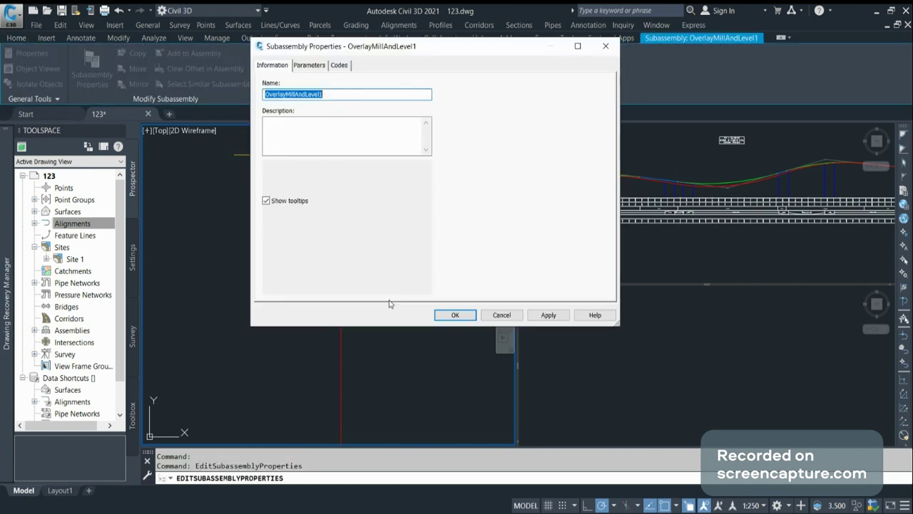
# Switch Overlay Slope Options to User Defined and enter -2.5 as the Default Slope.
pyautogui.click(309, 65)
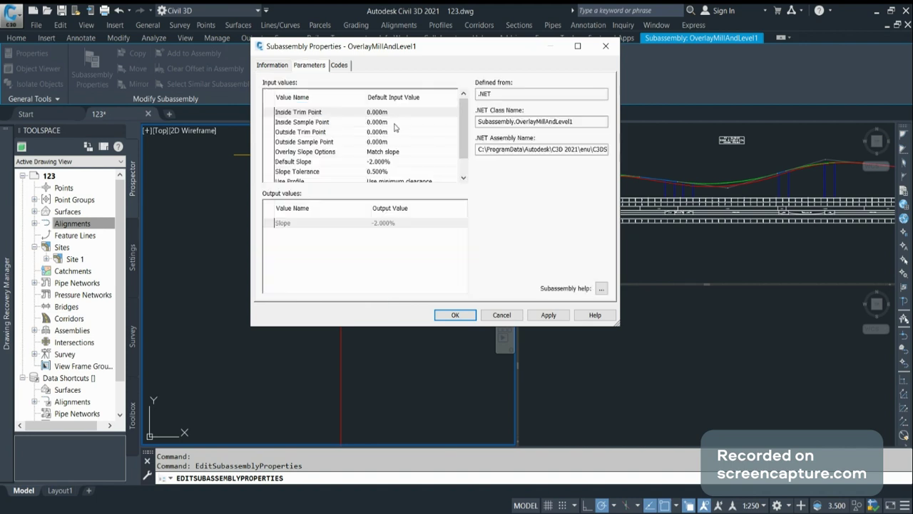
pyautogui.moveTo(463, 153); pyautogui.dragTo(464, 170)
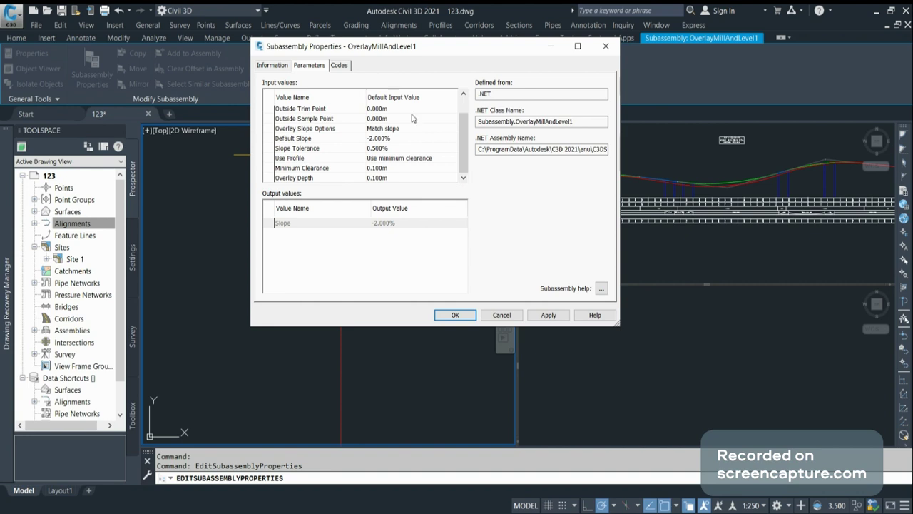
pyautogui.click(331, 129)
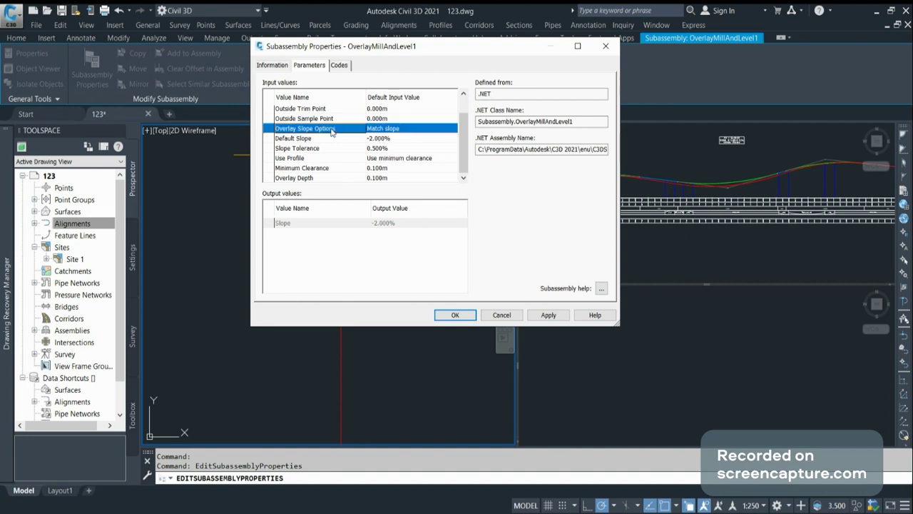
pyautogui.click(423, 131)
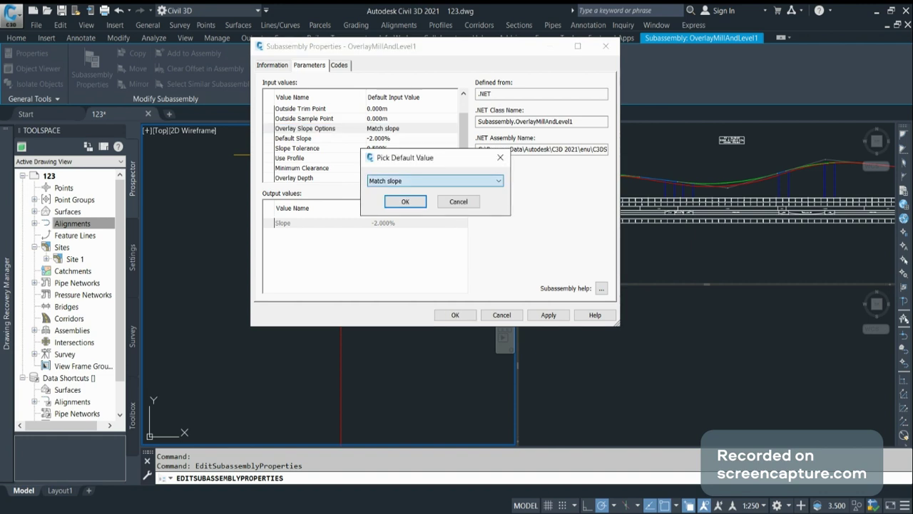
pyautogui.click(435, 181)
pyautogui.click(410, 197)
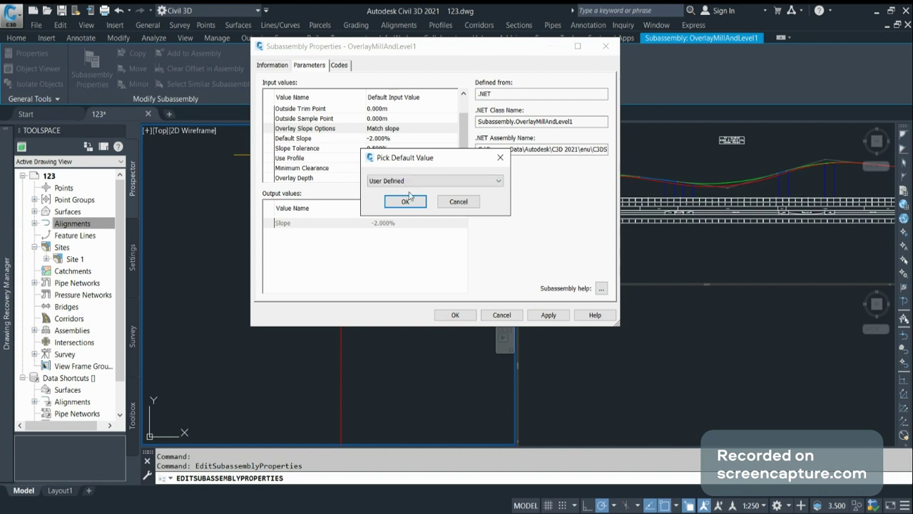
pyautogui.click(411, 198)
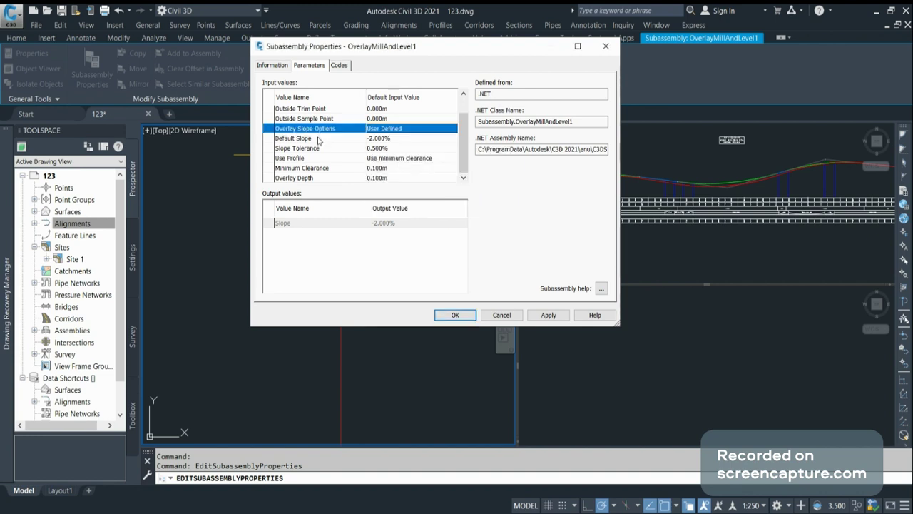
pyautogui.click(391, 139)
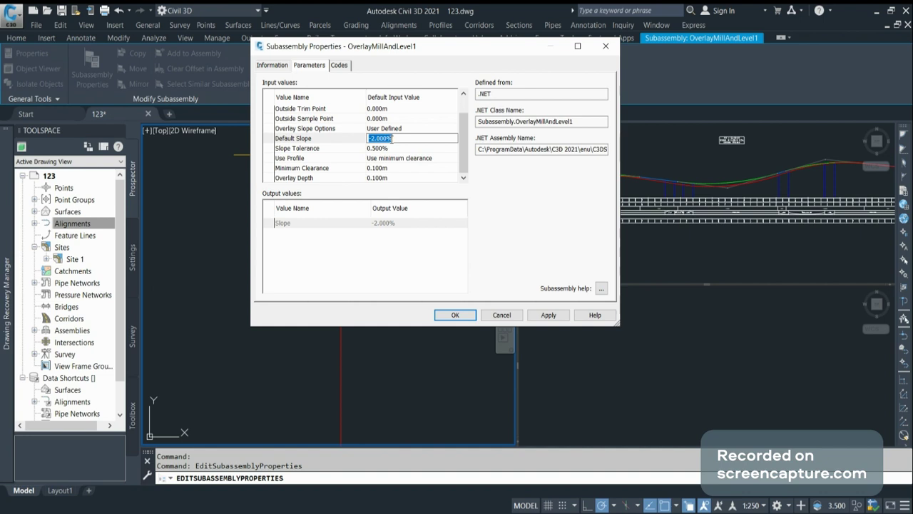
pyautogui.write('-2.5')
pyautogui.press('Return')
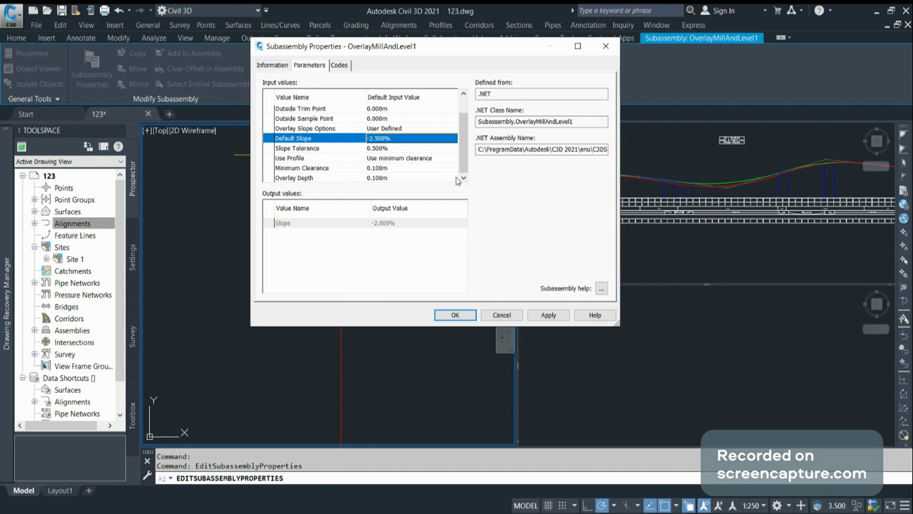
# Set Overlay Slope Options back to Match slope and review its available choices.
pyautogui.click(410, 130)
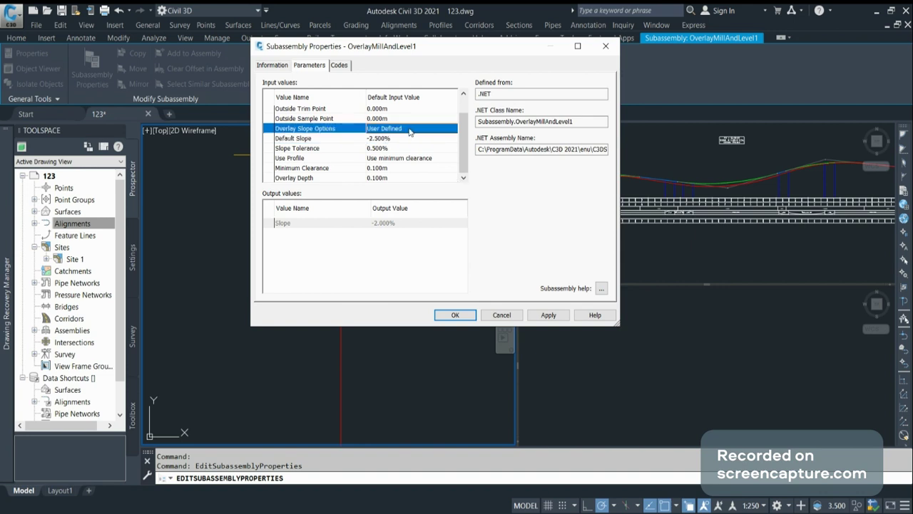
pyautogui.click(410, 130)
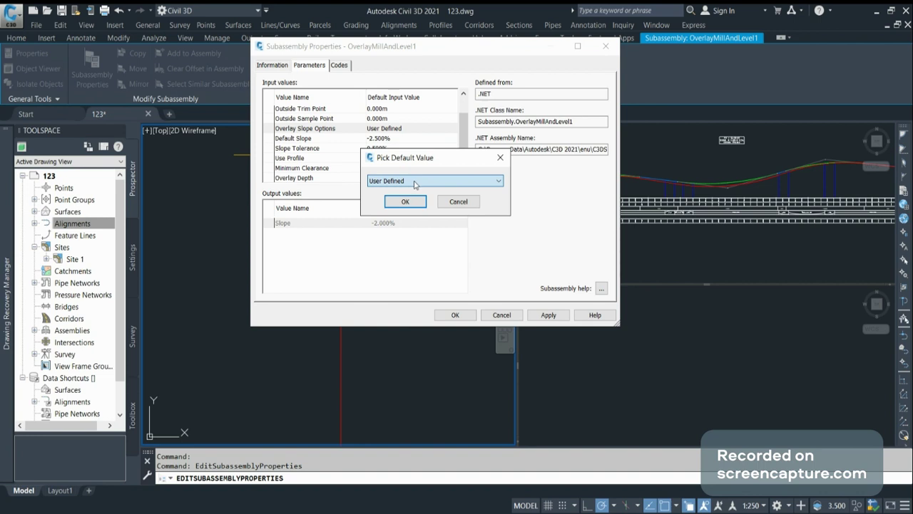
pyautogui.click(405, 204)
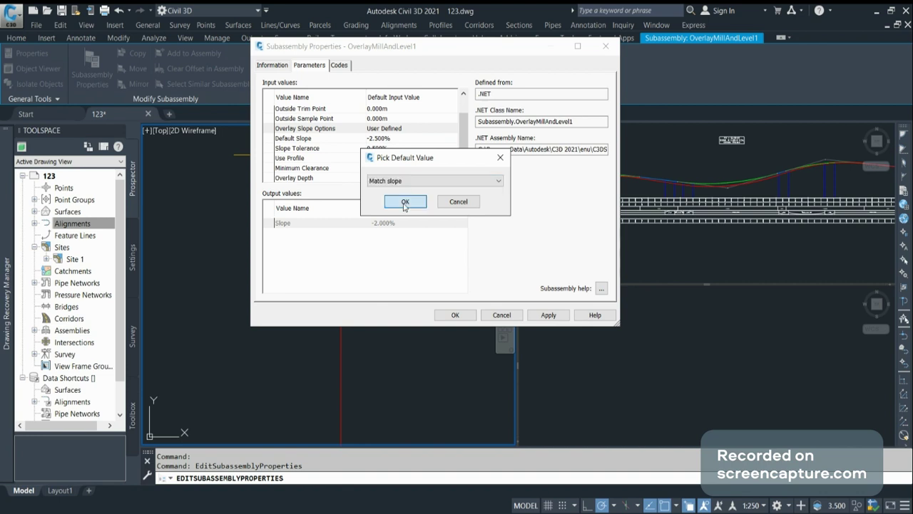
pyautogui.click(405, 202)
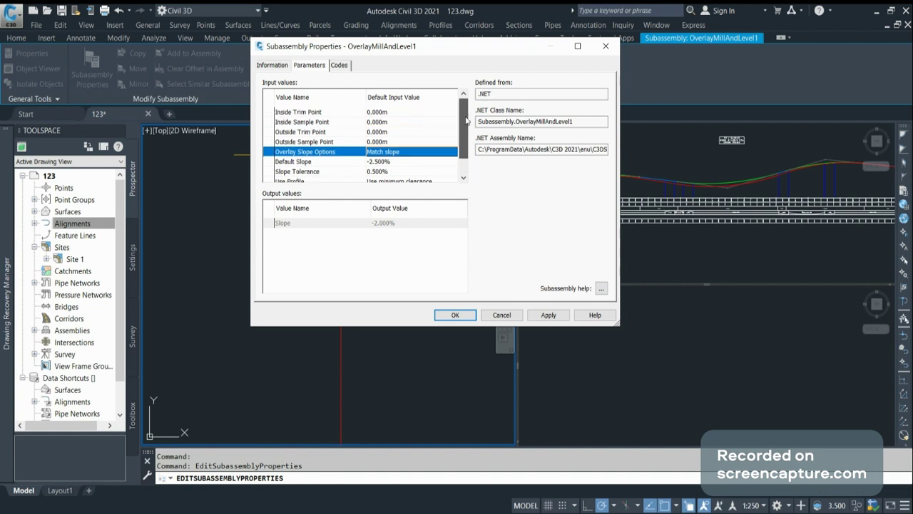
pyautogui.scroll(1, 467, 121)
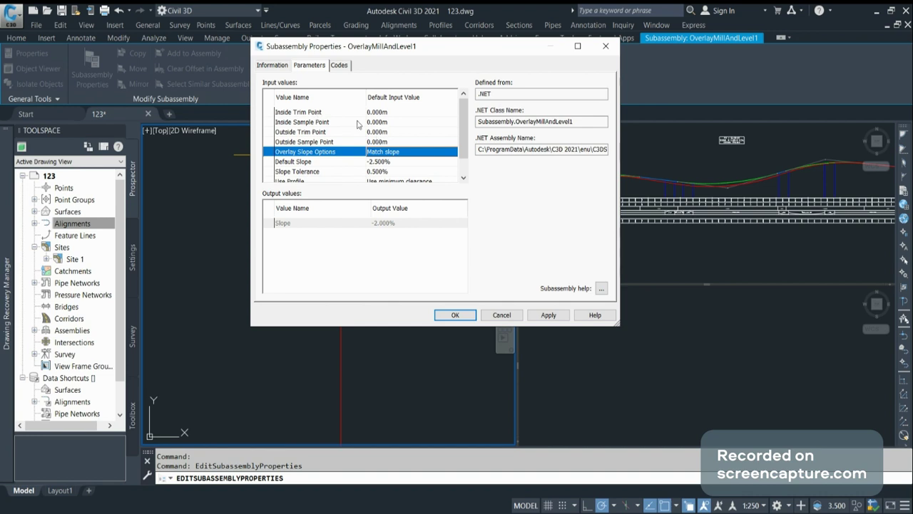
pyautogui.doubleClick(397, 154)
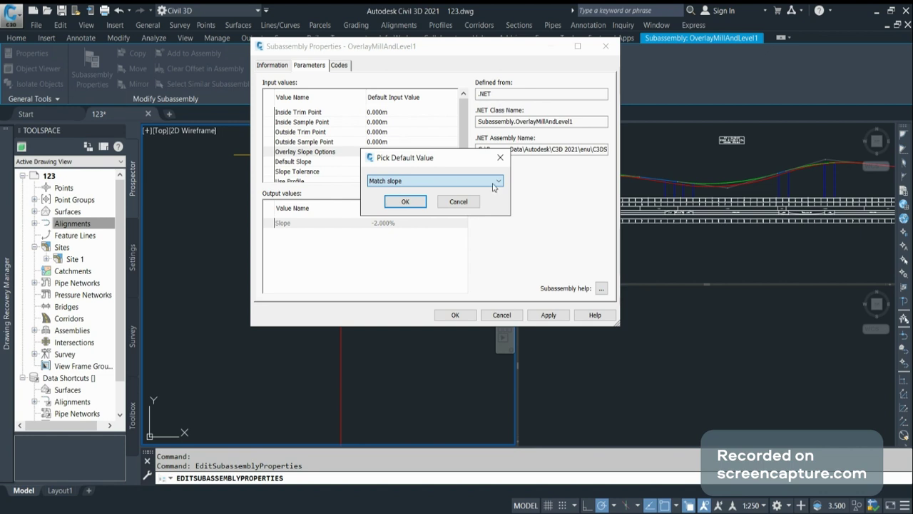
pyautogui.click(501, 157)
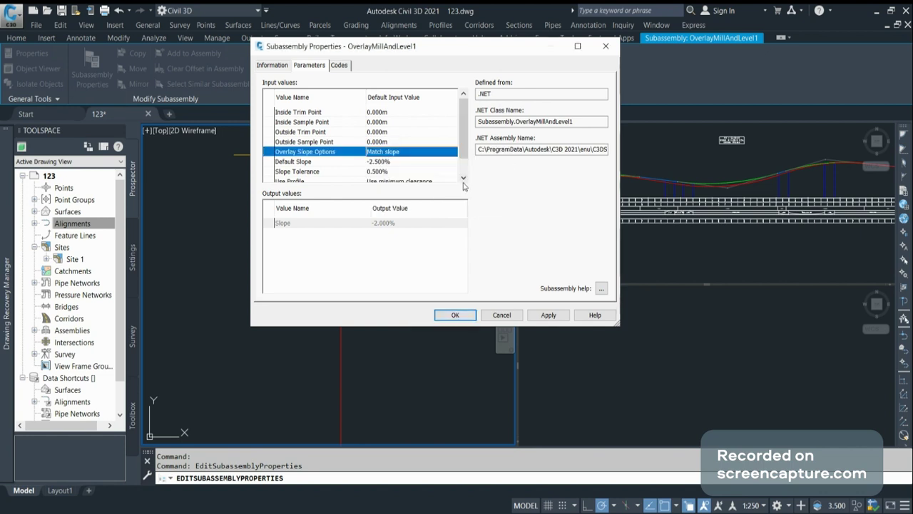
pyautogui.scroll(-1, 464, 175)
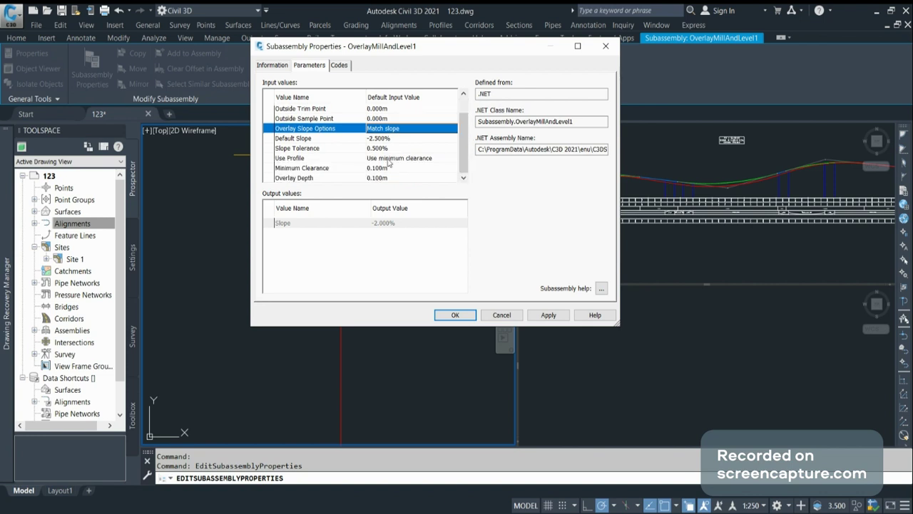
# Keep Use Profile at Use minimum clearance and recheck Overlay Slope Options, leaving Match slope.
pyautogui.click(303, 159)
pyautogui.click(387, 164)
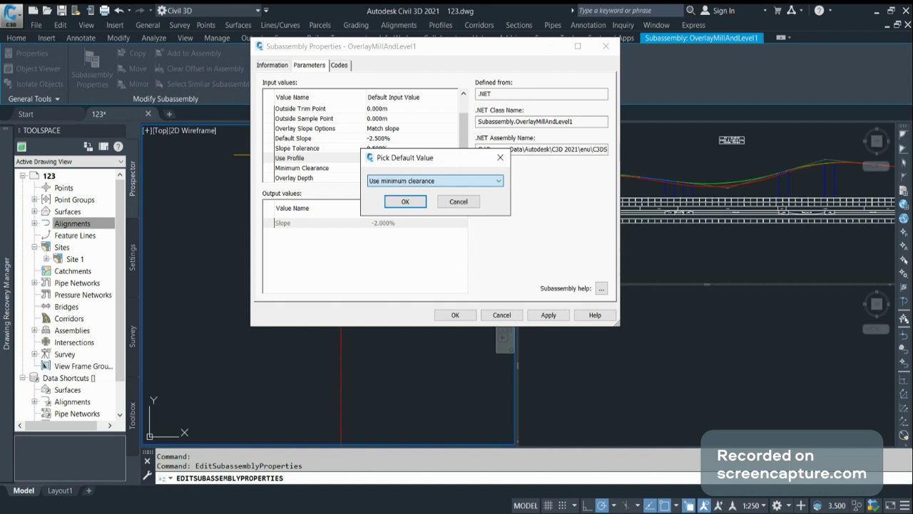
pyautogui.press('Escape')
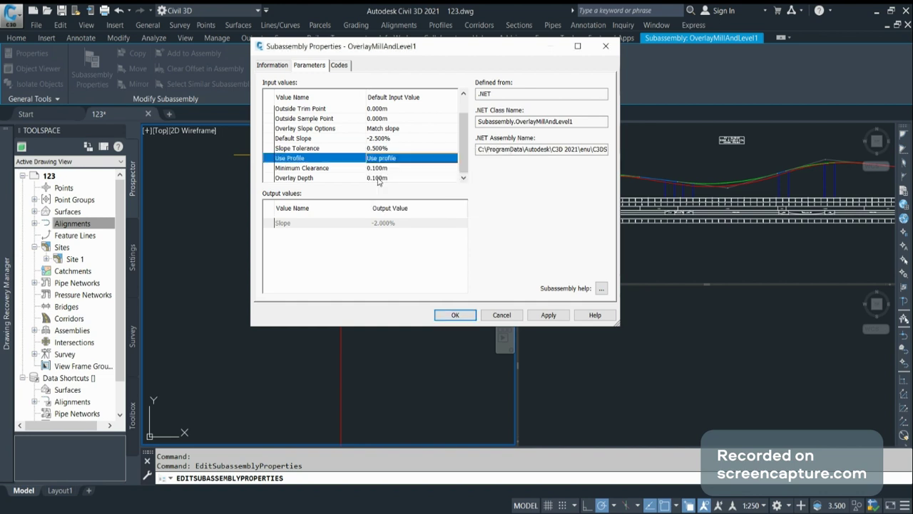
pyautogui.click(418, 162)
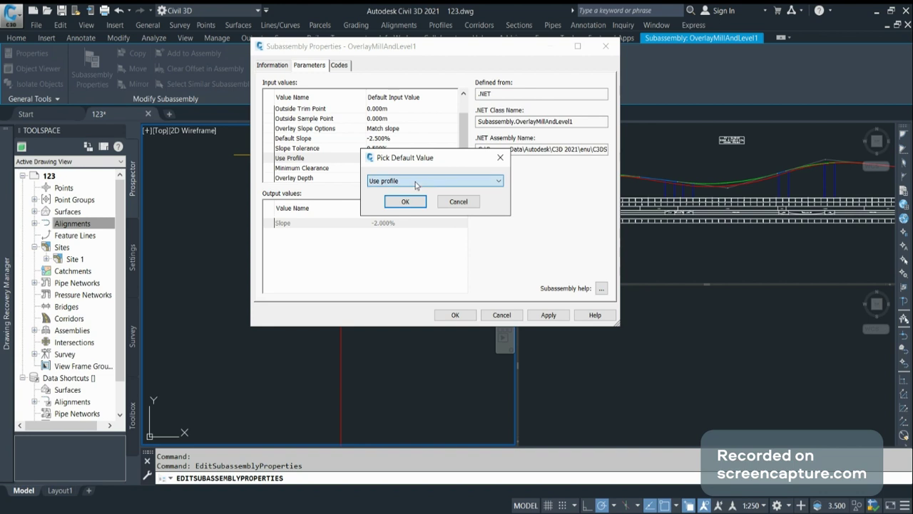
pyautogui.press('Down')
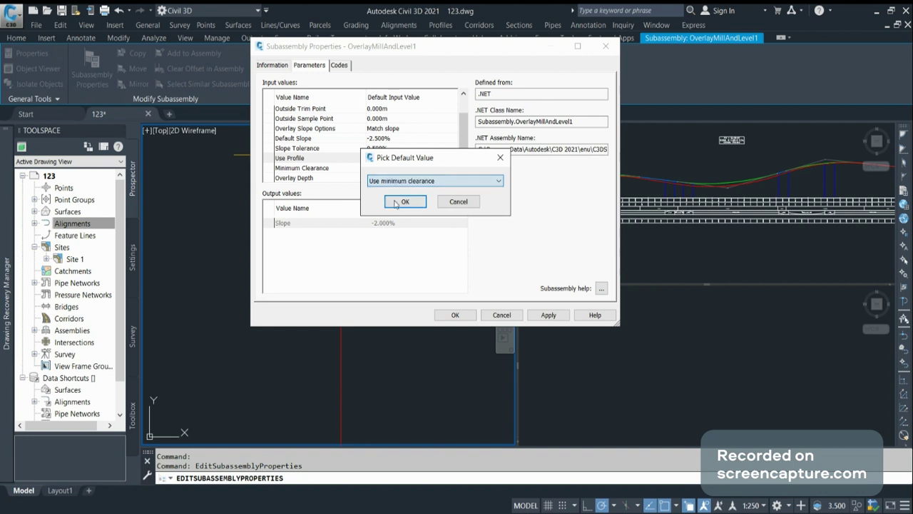
pyautogui.click(404, 202)
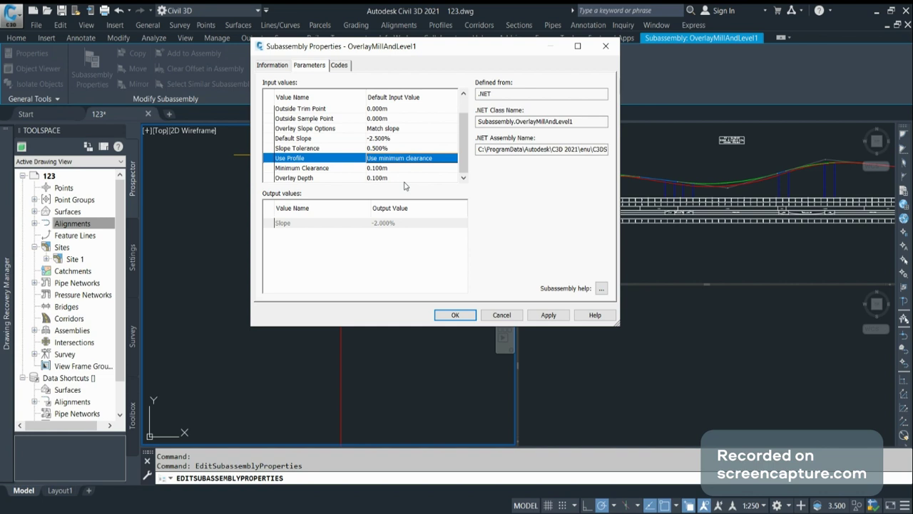
pyautogui.doubleClick(409, 130)
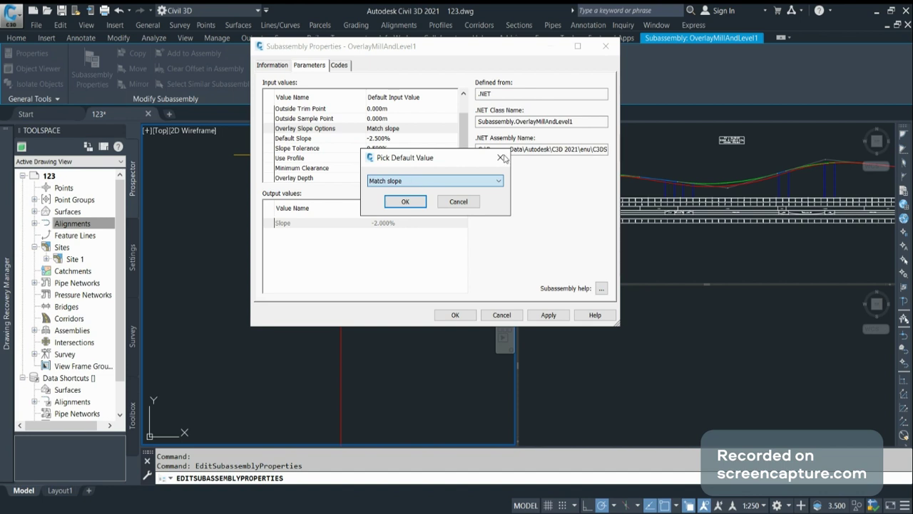
pyautogui.click(458, 201)
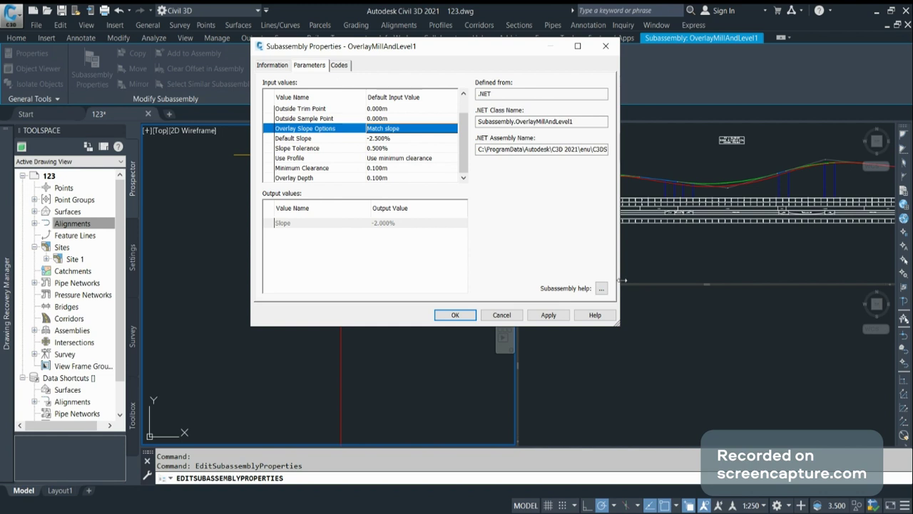
# Set Overlay Slope Options to User Defined with a -2.5% Default Slope.
pyautogui.doubleClick(430, 131)
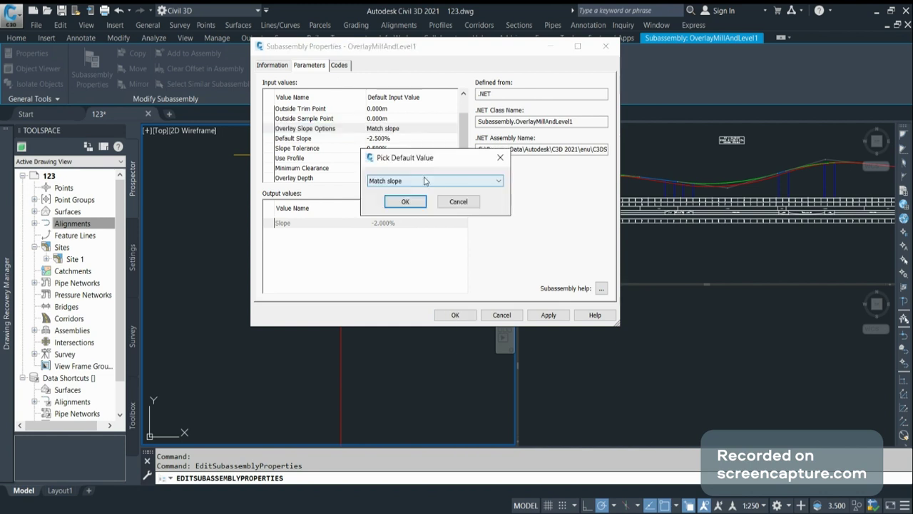
pyautogui.press('Return')
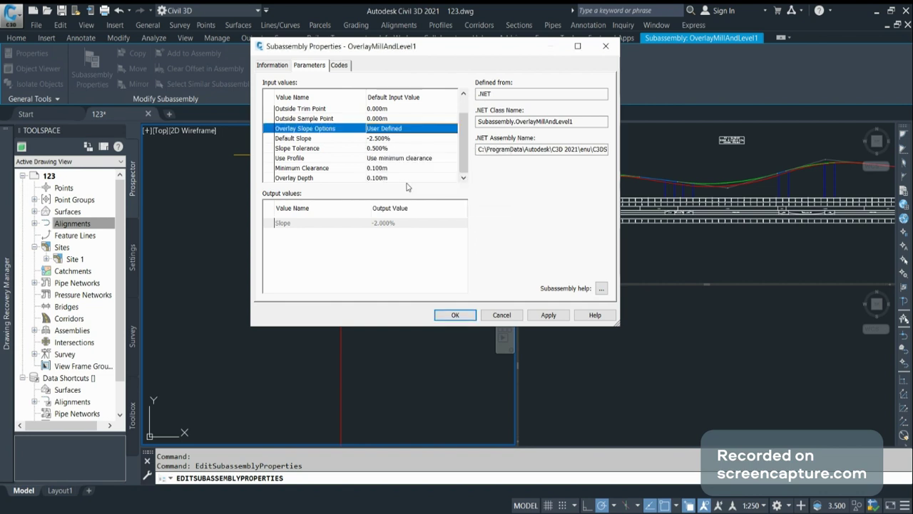
pyautogui.doubleClick(392, 139)
pyautogui.write('-')
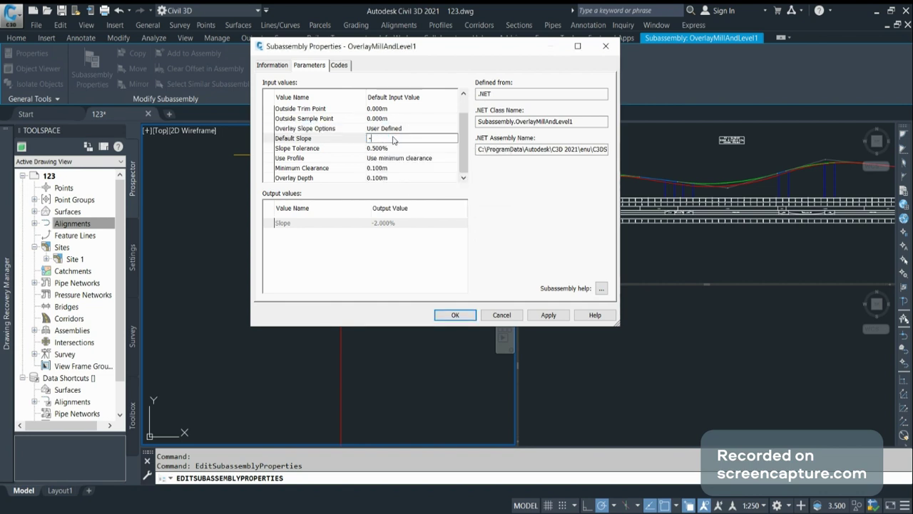
pyautogui.write('2.5')
pyautogui.press('Return')
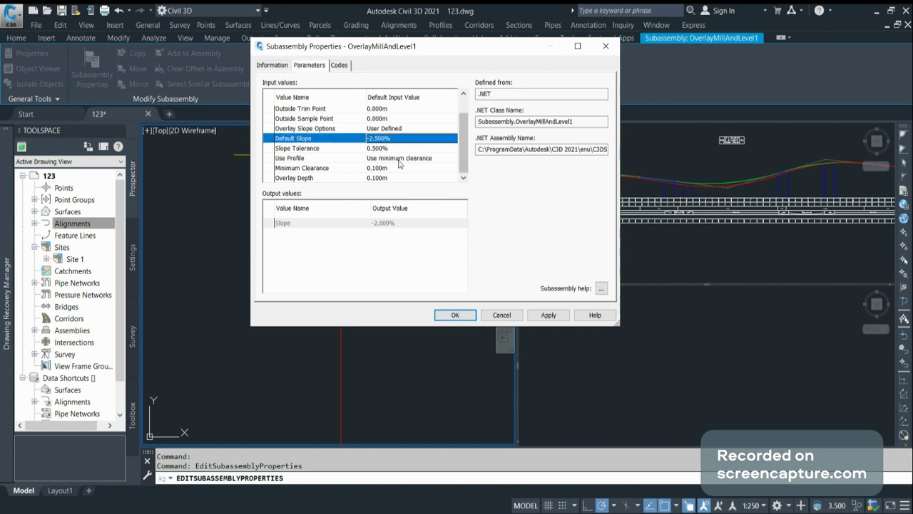
# Choose Use profile, set Overlay Depth to 0.090 and Slope Tolerance to 0.
pyautogui.doubleClick(399, 159)
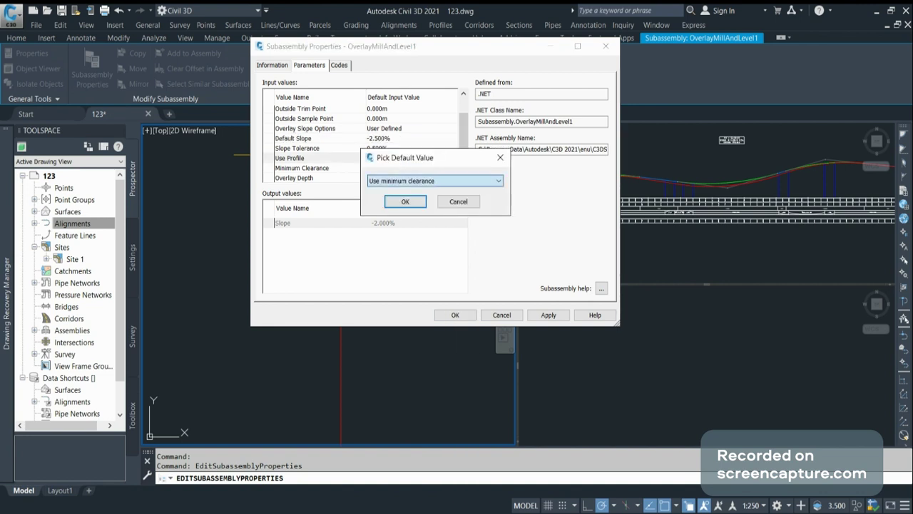
pyautogui.click(405, 201)
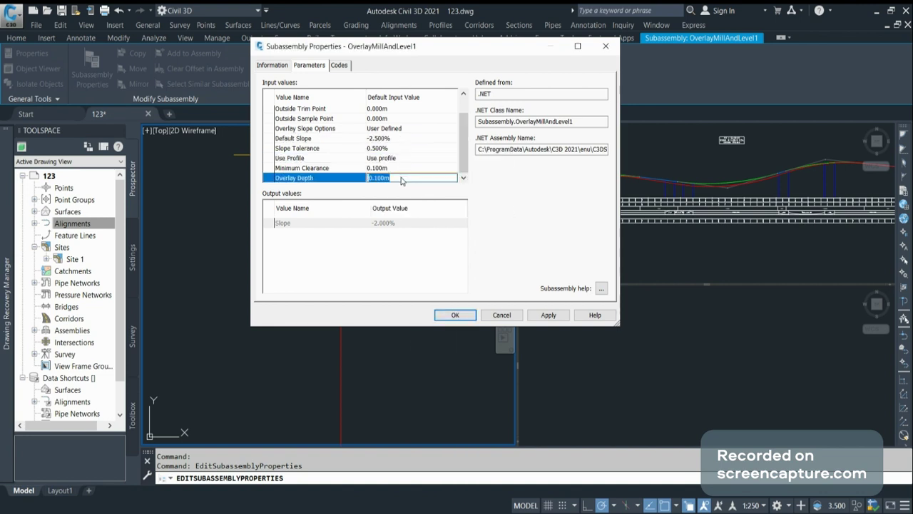
pyautogui.doubleClick(401, 177)
pyautogui.write('0.090')
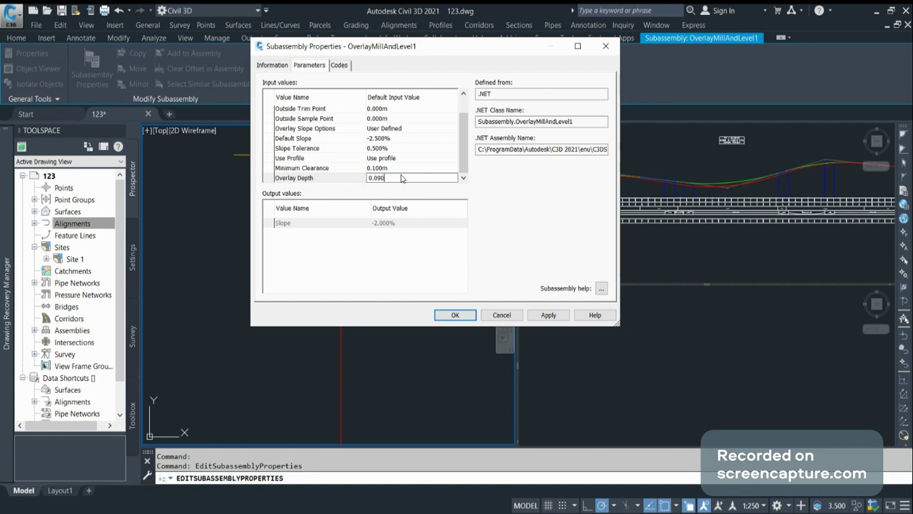
pyautogui.click(386, 169)
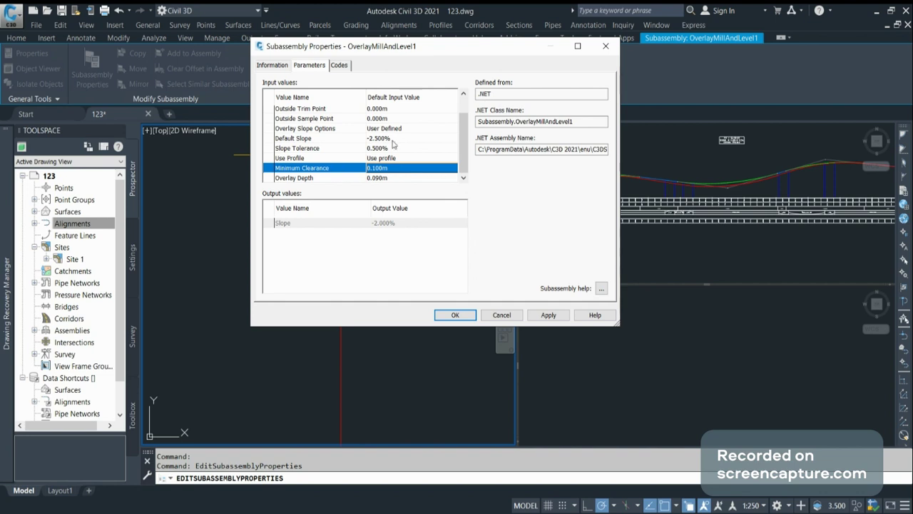
pyautogui.click(385, 148)
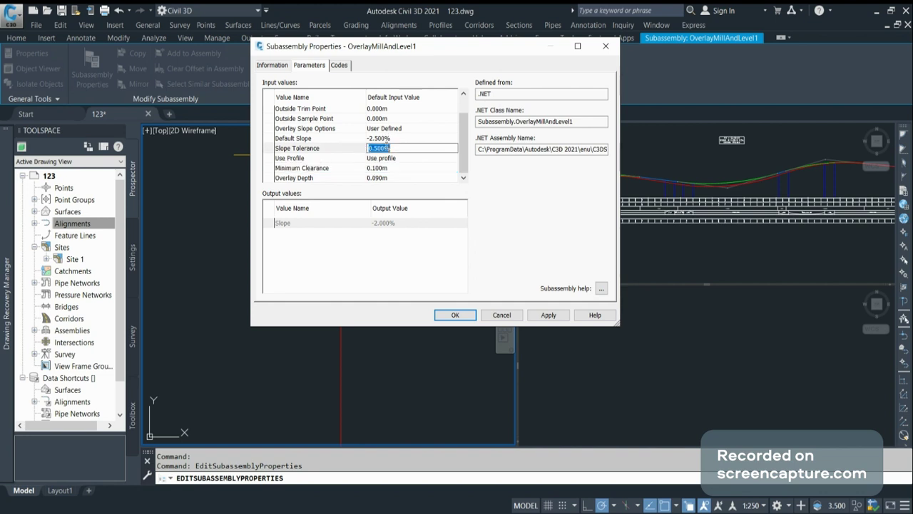
pyautogui.write('0')
pyautogui.press('Return')
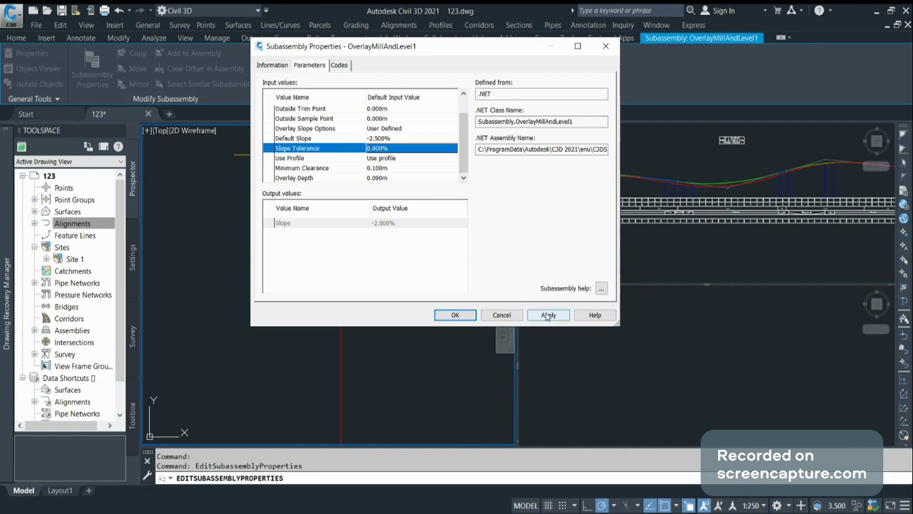
# Apply the parameter changes, clear the selection, and zoom out to the full corridor alignment.
pyautogui.click(455, 314)
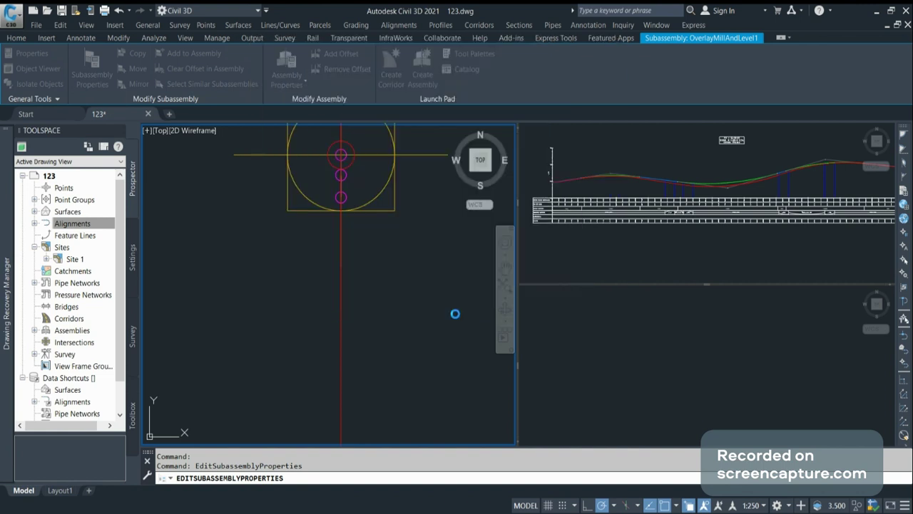
pyautogui.press('Escape')
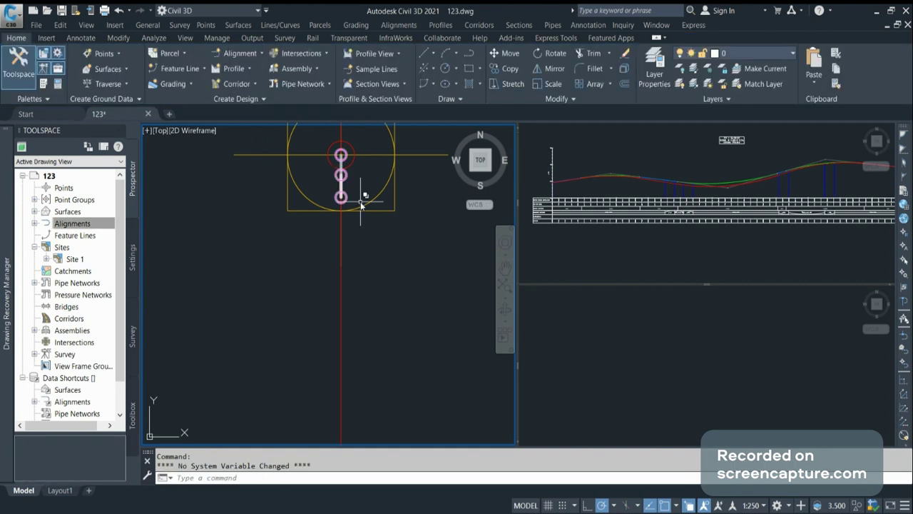
pyautogui.scroll(-4, 375, 212)
pyautogui.scroll(-2, 388, 220)
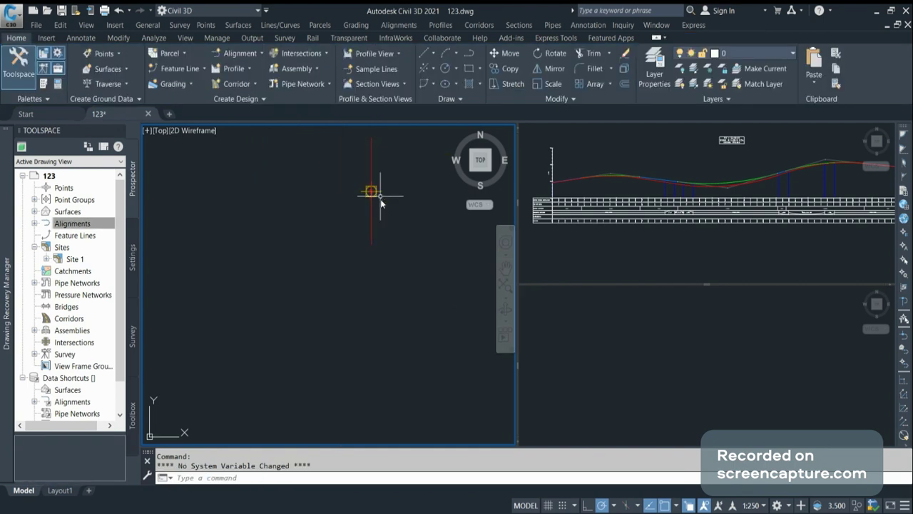
pyautogui.scroll(-3, 380, 203)
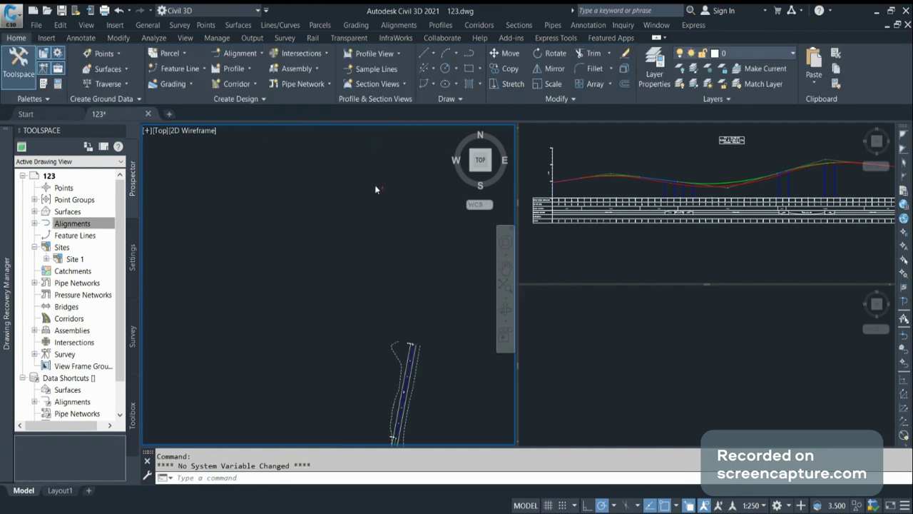
pyautogui.click(719, 244)
pyautogui.scroll(3, 723, 163)
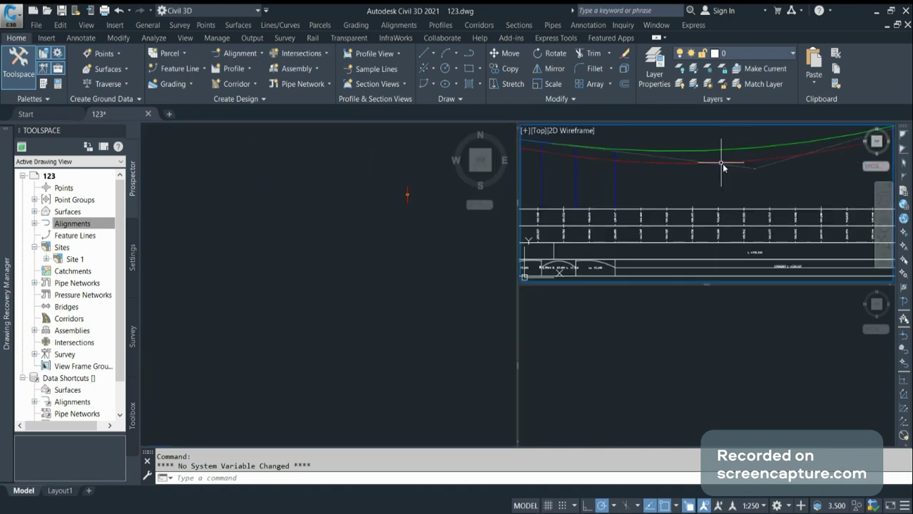
pyautogui.scroll(-3, 723, 163)
pyautogui.click(358, 201)
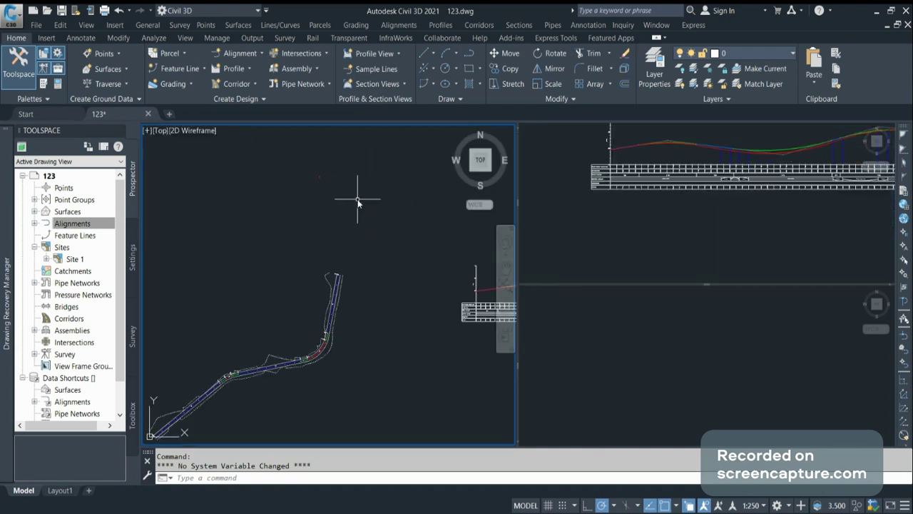
pyautogui.scroll(-2, 357, 199)
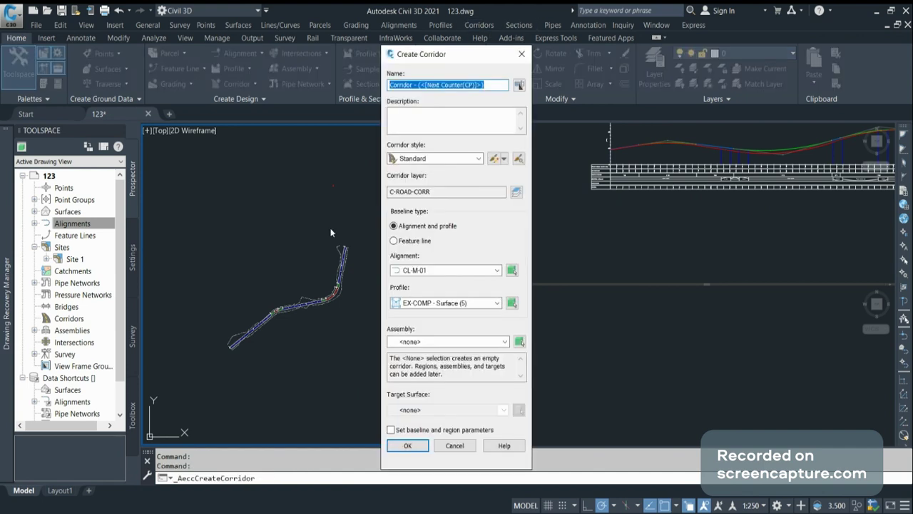
# Create the corridor with profile Proposed-V, Assembly - (2) and target surface EX-COMP.
pyautogui.click(442, 302)
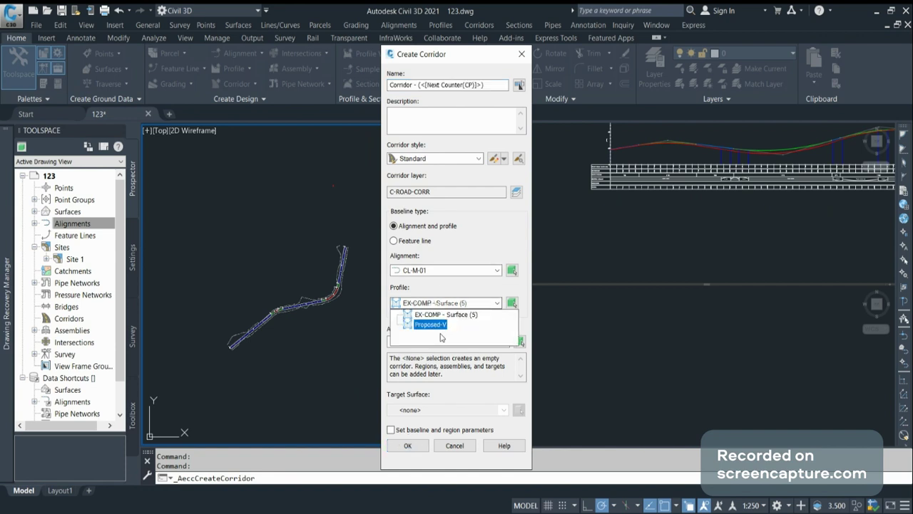
pyautogui.click(436, 325)
pyautogui.click(428, 341)
pyautogui.click(427, 367)
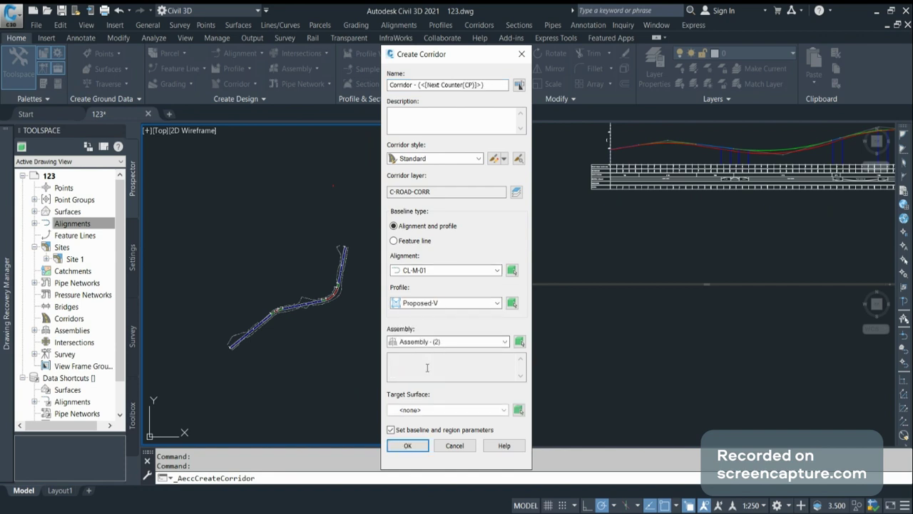
pyautogui.click(428, 410)
pyautogui.click(427, 431)
pyautogui.click(410, 446)
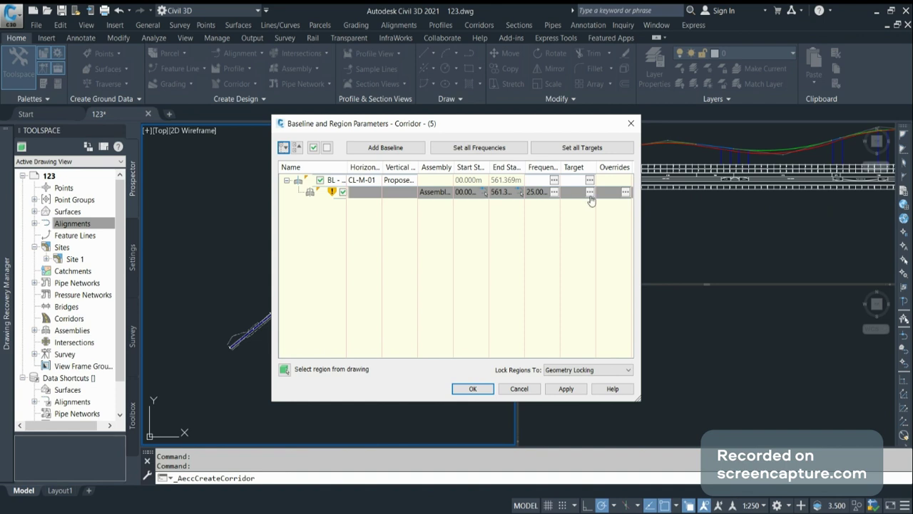
# Leave the targets unchanged and set frequency to 5 m on tangents, 1 m on curves and spirals.
pyautogui.click(589, 192)
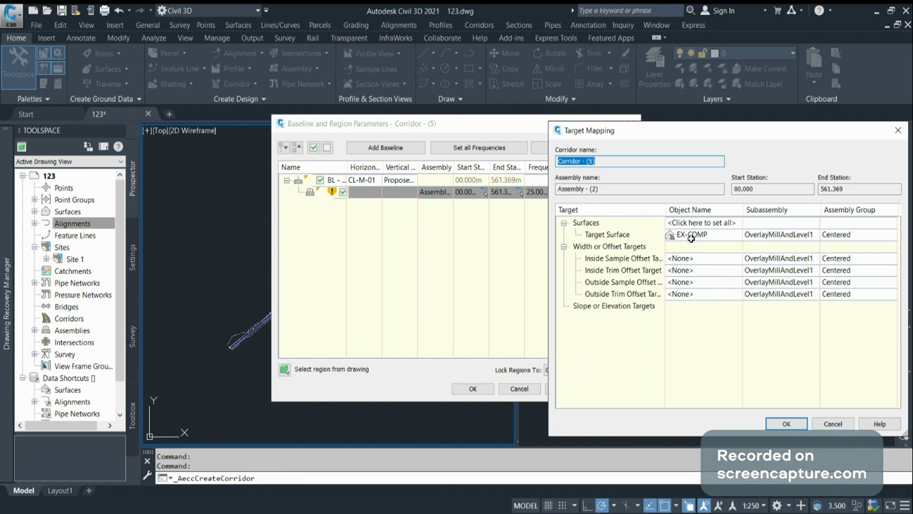
pyautogui.click(786, 424)
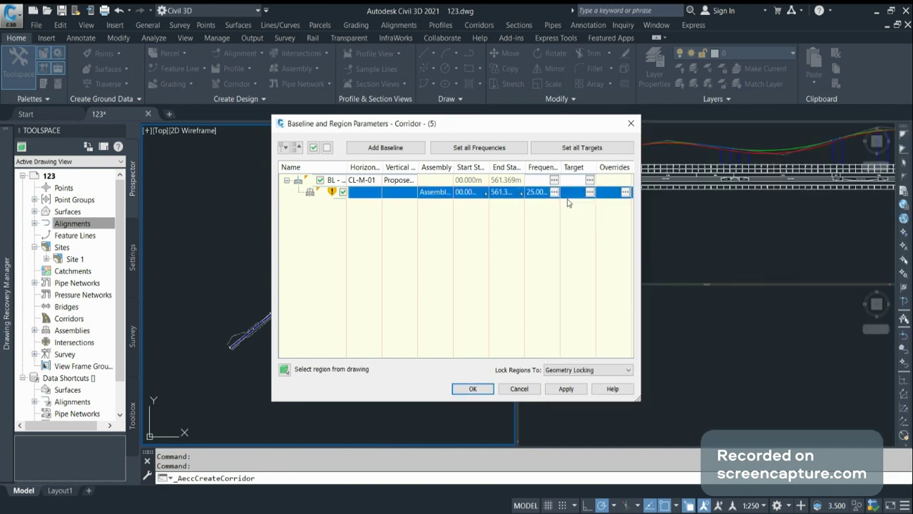
pyautogui.click(554, 192)
pyautogui.click(492, 139)
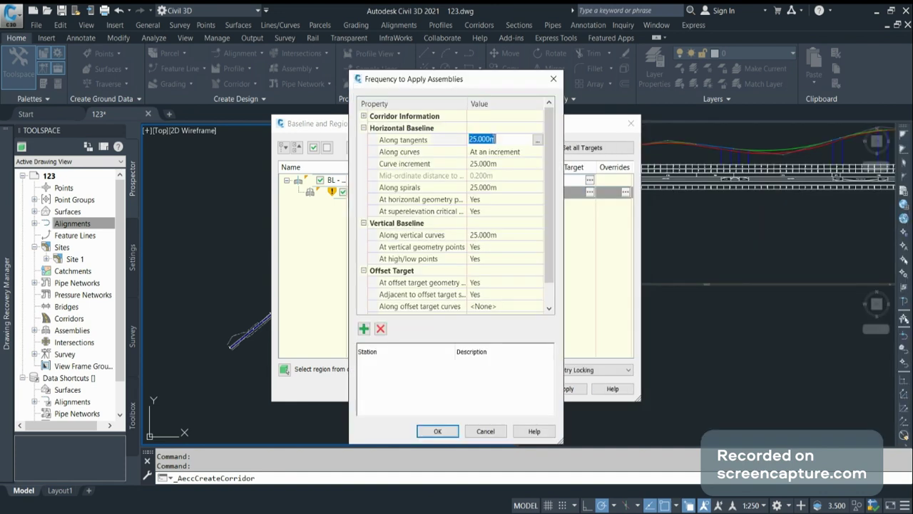
pyautogui.write('5')
pyautogui.press('Return')
pyautogui.click(492, 164)
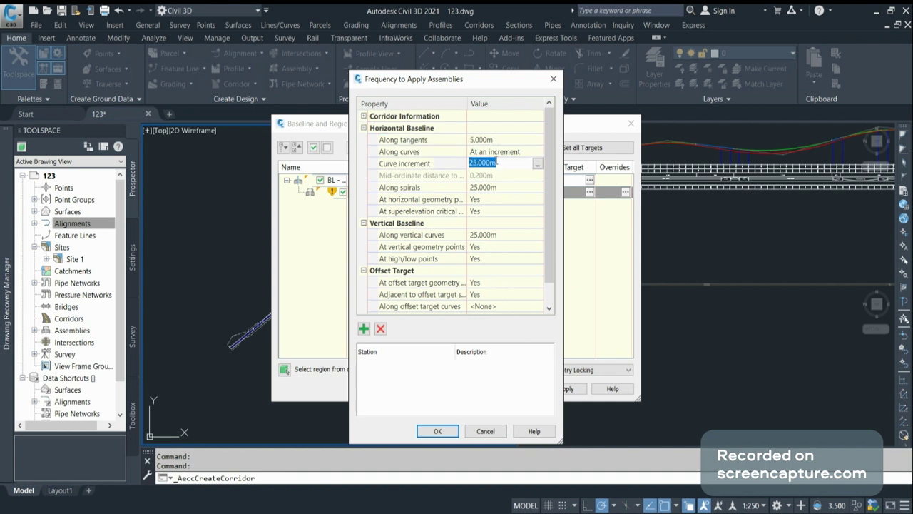
pyautogui.write('1')
pyautogui.click(501, 187)
pyautogui.write('1')
pyautogui.write('1')
pyautogui.click(501, 235)
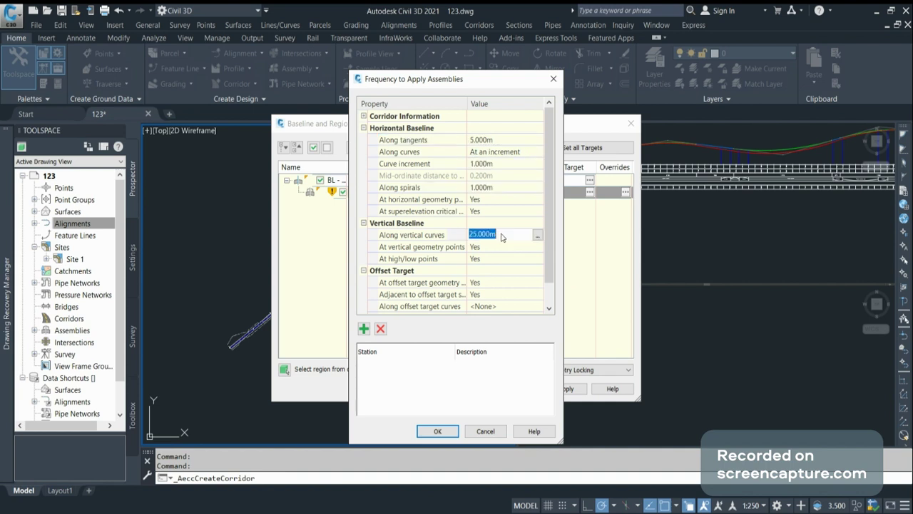
pyautogui.click(430, 432)
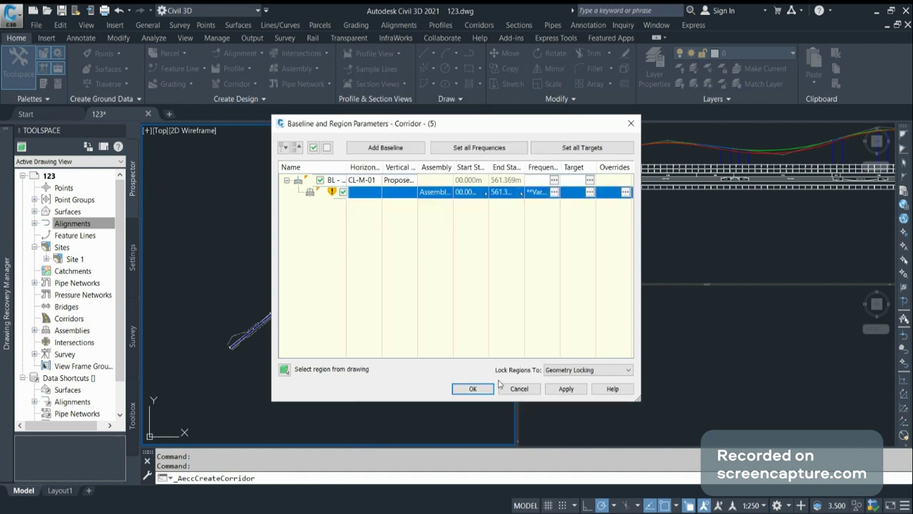
pyautogui.click(473, 388)
# Rebuild Corridor - (5) and zoom in on its bend to inspect the offset lines.
pyautogui.click(393, 238)
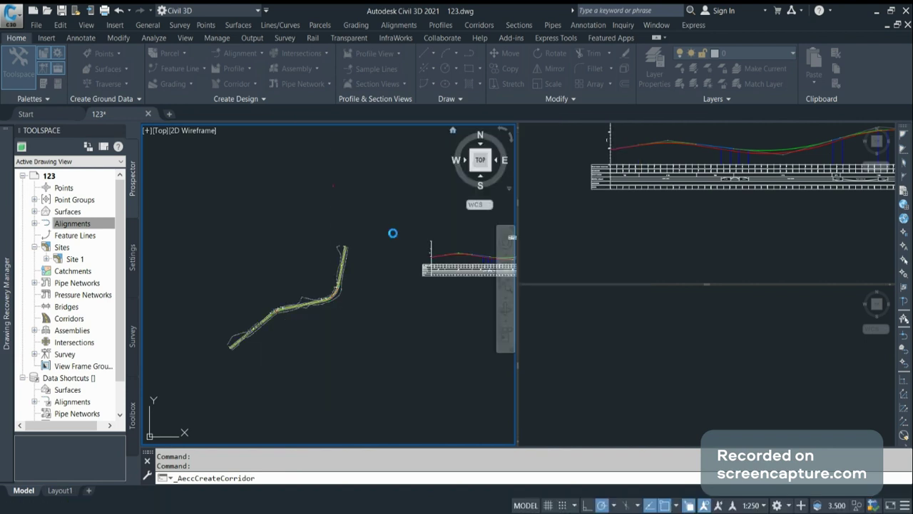
pyautogui.scroll(5, 298, 326)
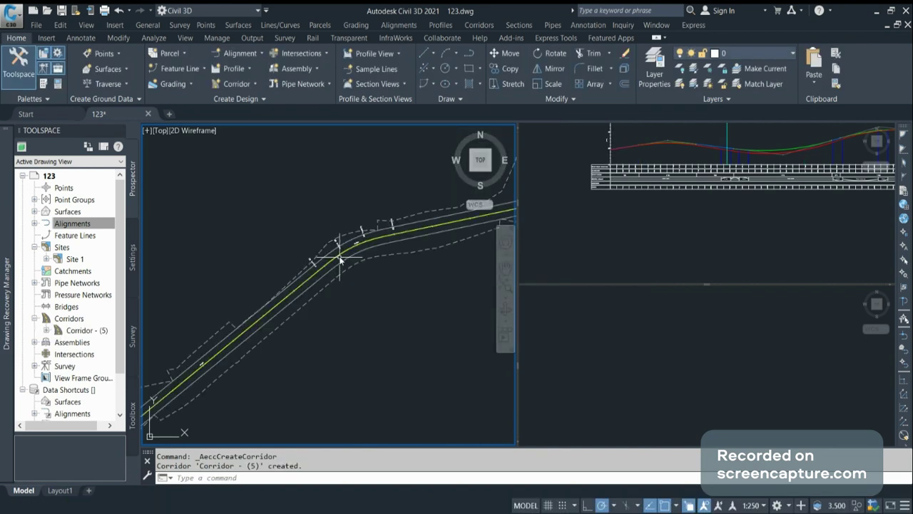
pyautogui.scroll(3, 340, 261)
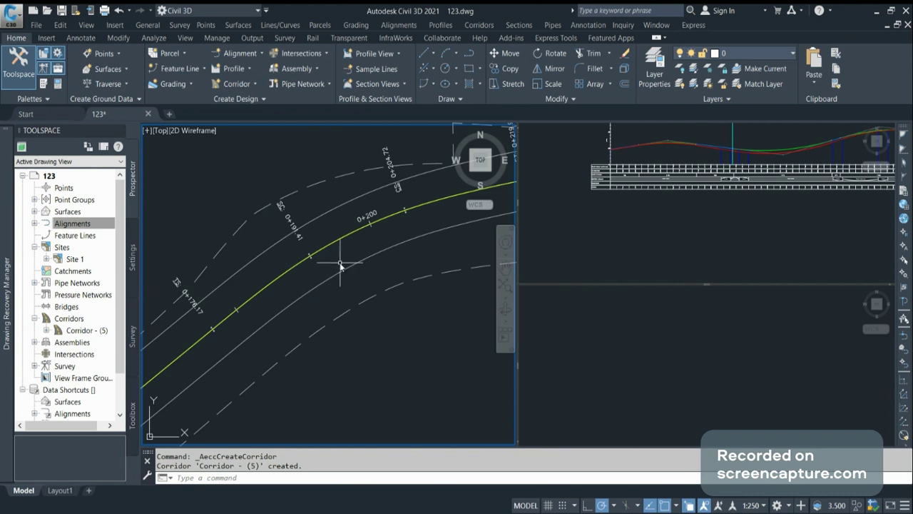
pyautogui.scroll(-10, 432, 239)
pyautogui.scroll(-5, 346, 251)
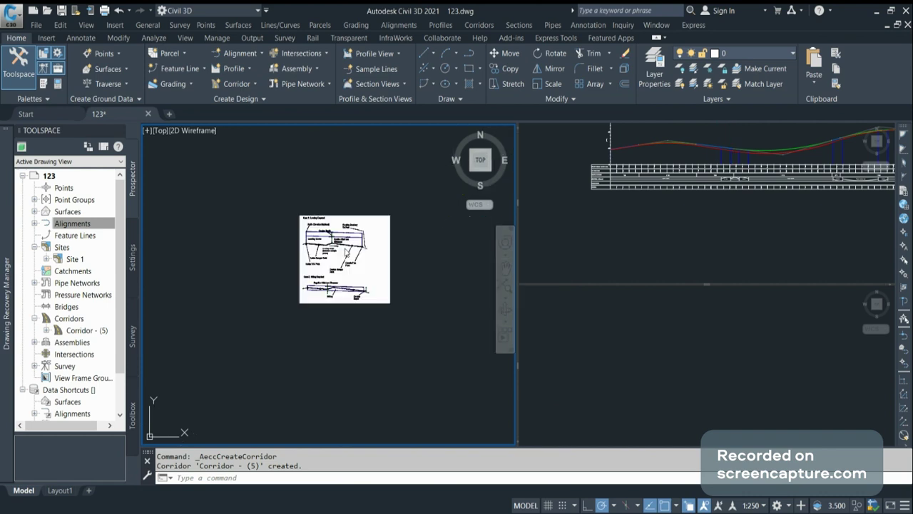
pyautogui.scroll(5, 346, 251)
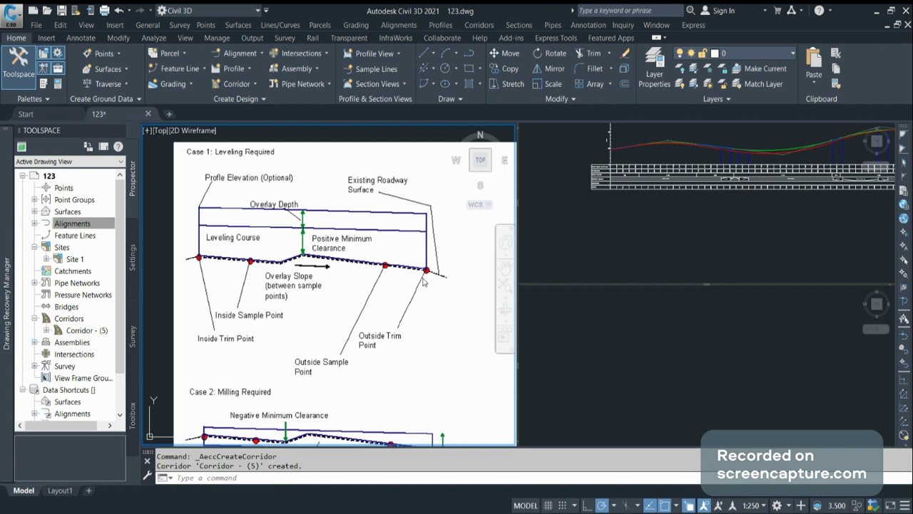
# Bring up the region target mapping in Corridor - (5)'s properties.
pyautogui.scroll(-2, 294, 266)
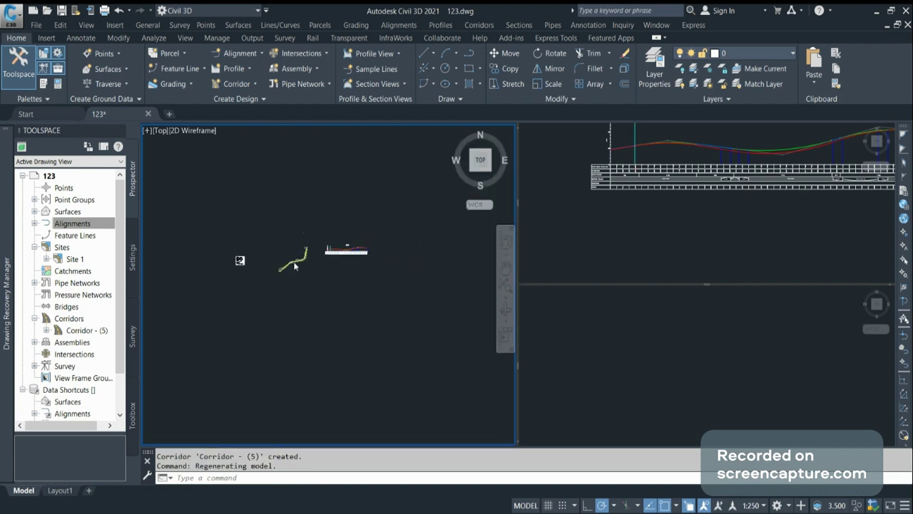
pyautogui.scroll(5, 286, 266)
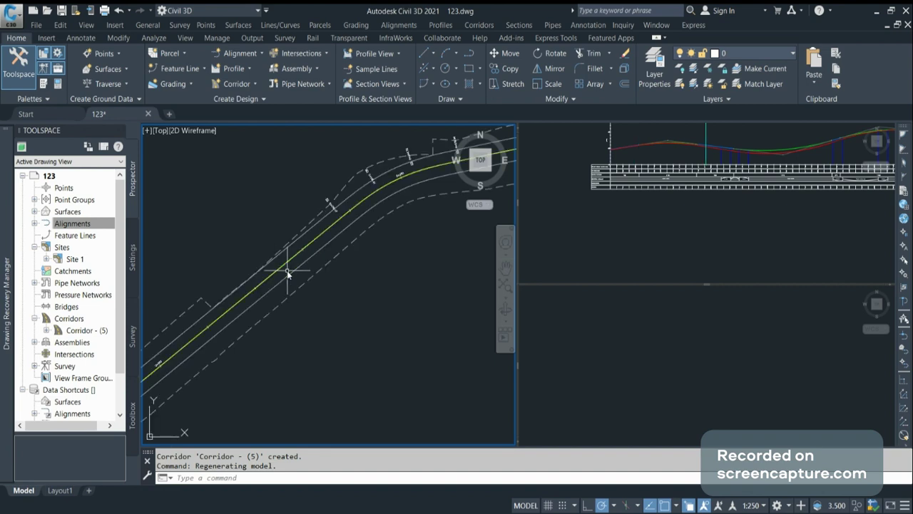
pyautogui.click(87, 331)
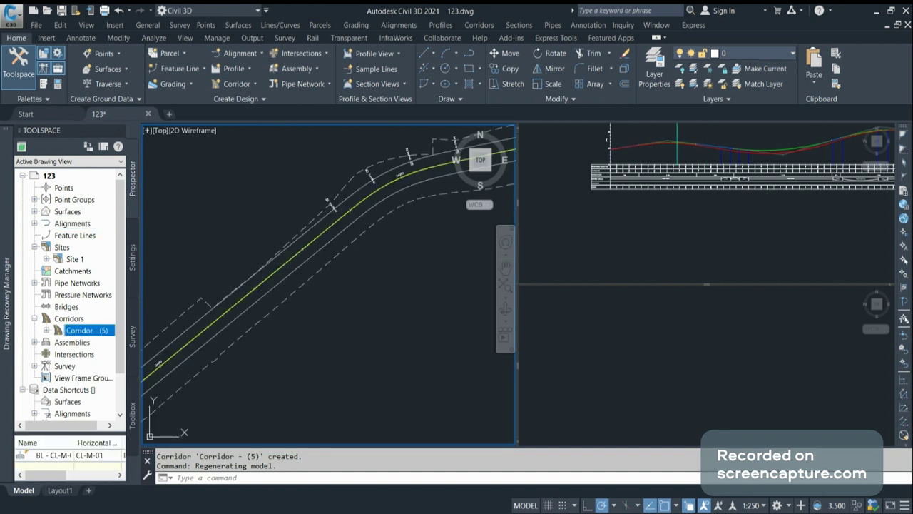
pyautogui.rightClick(111, 331)
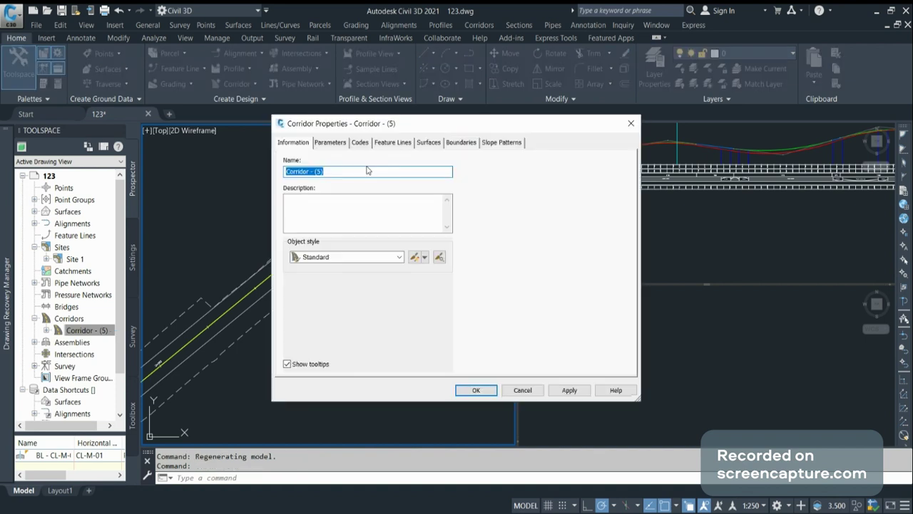
pyautogui.click(329, 142)
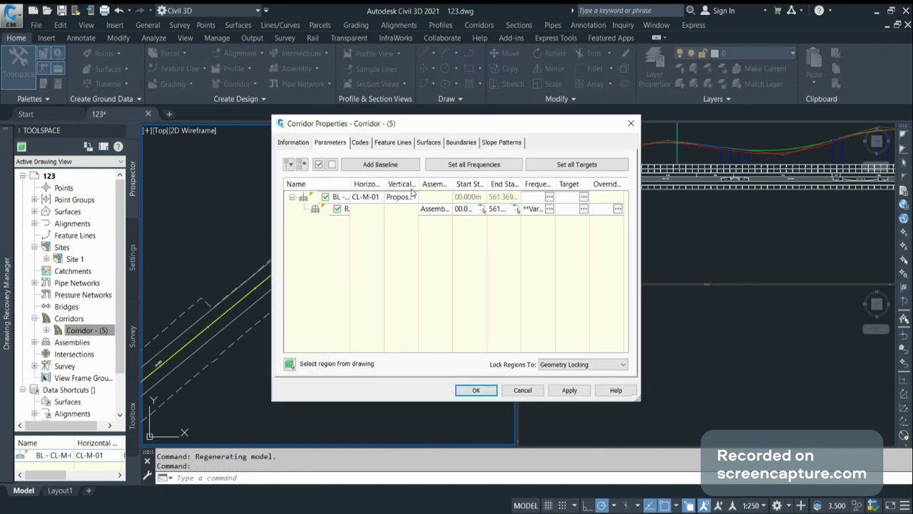
pyautogui.click(583, 209)
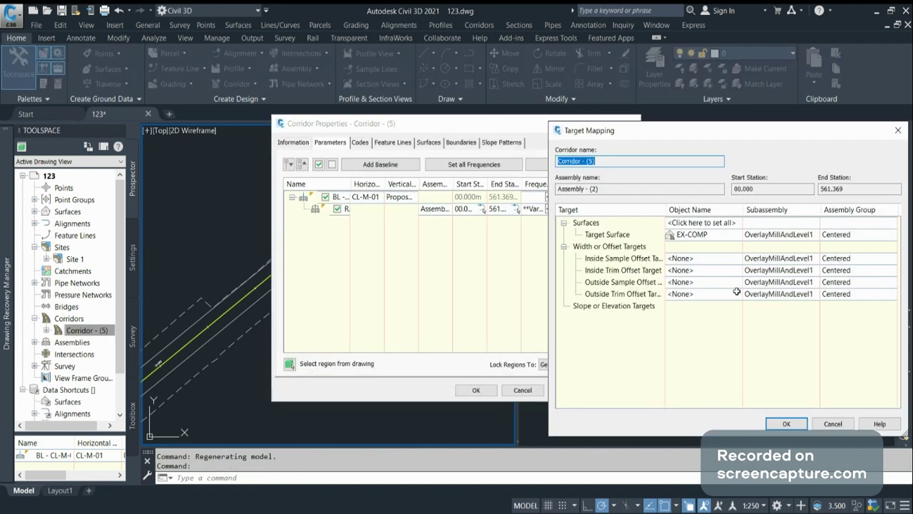
# Set the Outside Trim Offset Target to 3DPolyline-1 and rebuild the corridor.
pyautogui.click(680, 294)
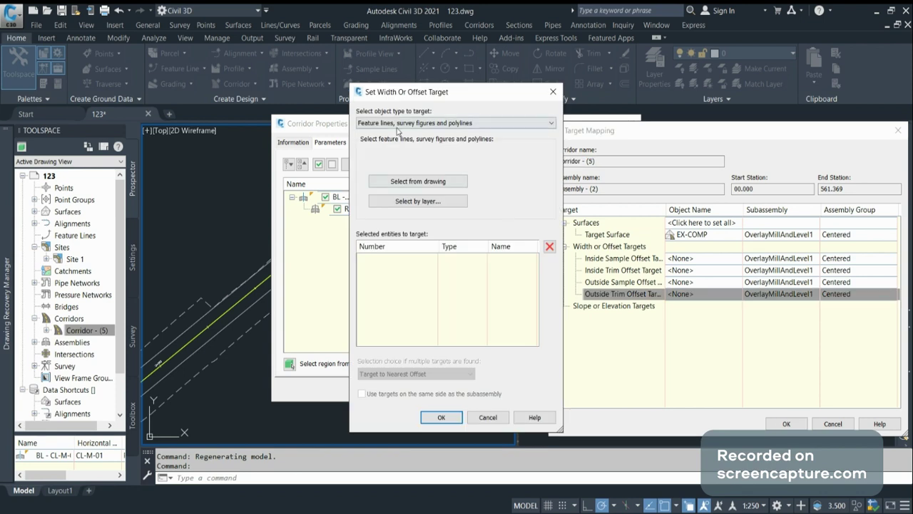
pyautogui.click(407, 182)
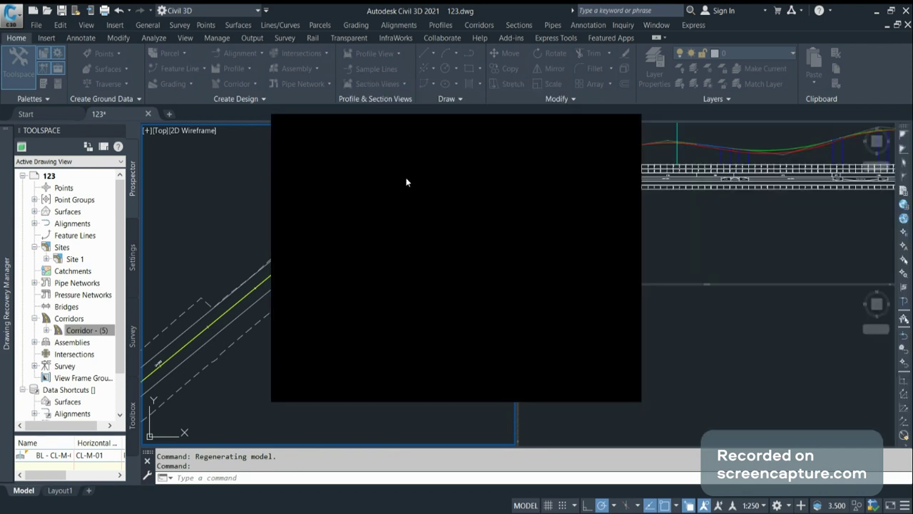
pyautogui.click(318, 253)
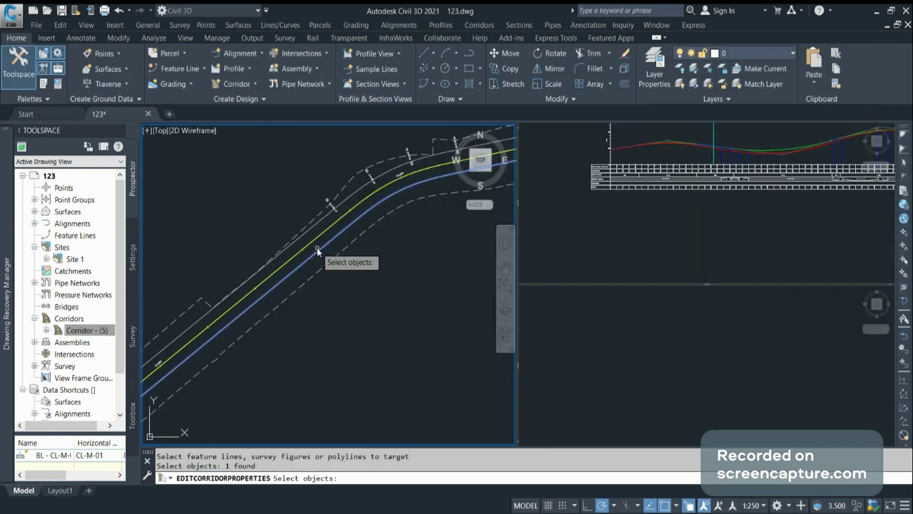
pyautogui.press('Return')
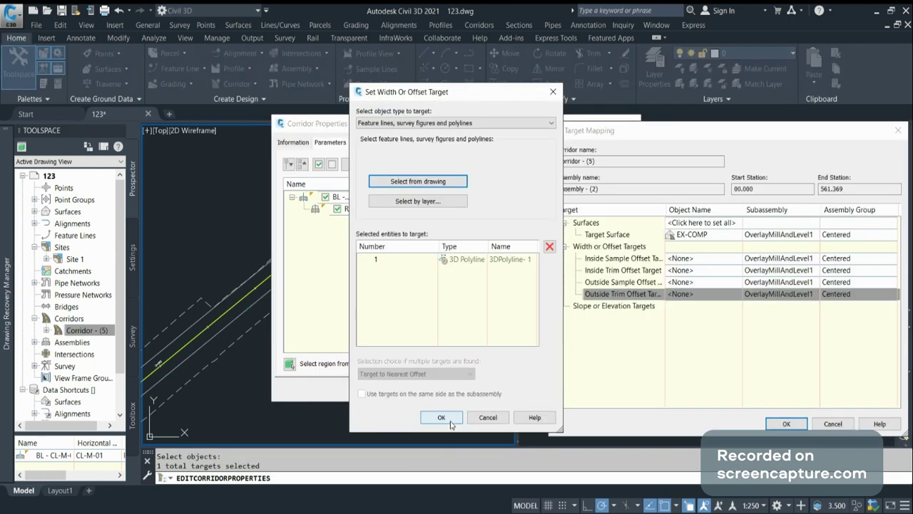
pyautogui.click(442, 419)
pyautogui.click(783, 424)
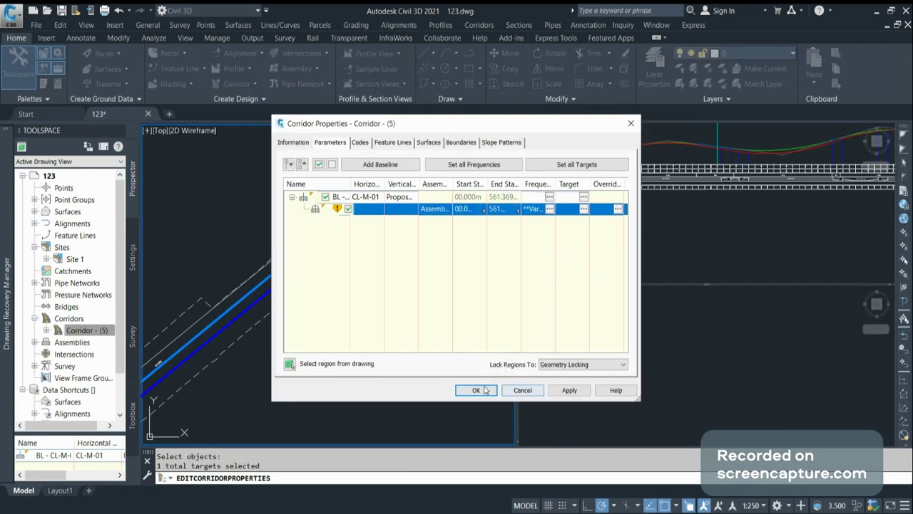
pyautogui.click(485, 390)
pyautogui.click(383, 268)
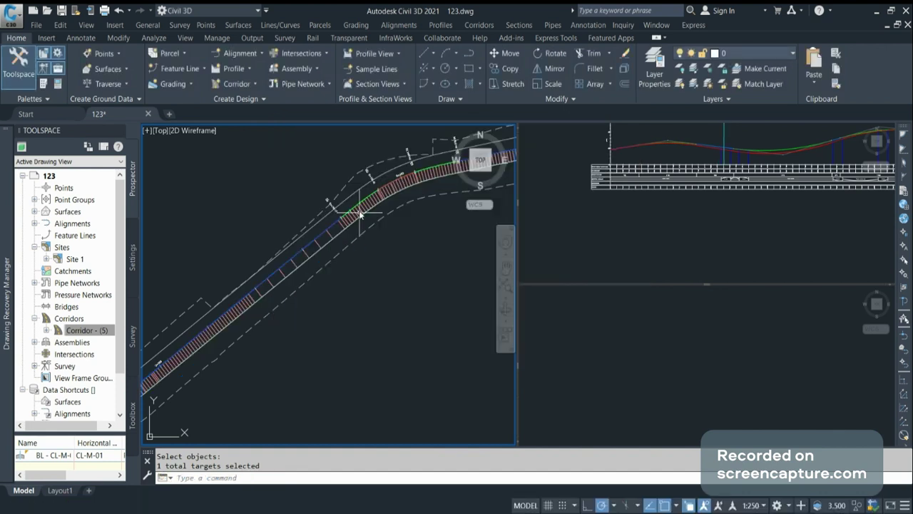
# Zoom in on the rebuilt Corridor - (5) and select it in plan.
pyautogui.scroll(3, 360, 213)
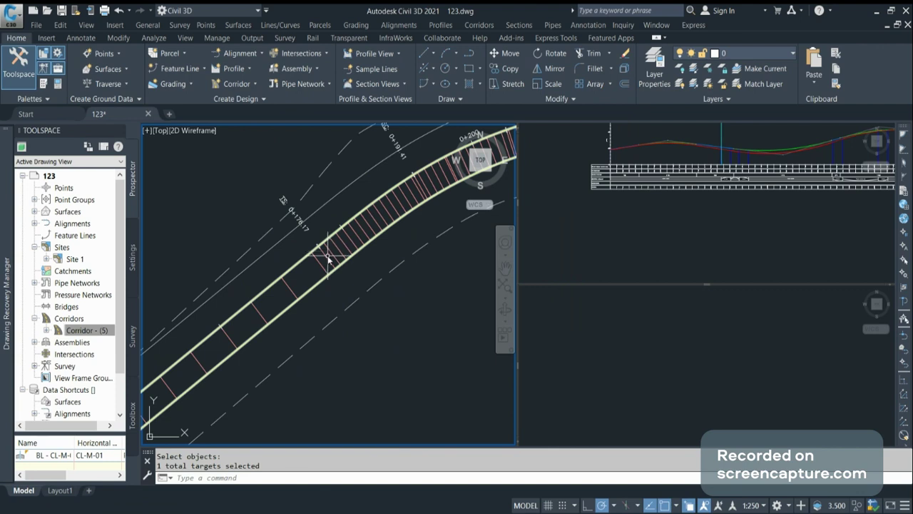
pyautogui.click(329, 259)
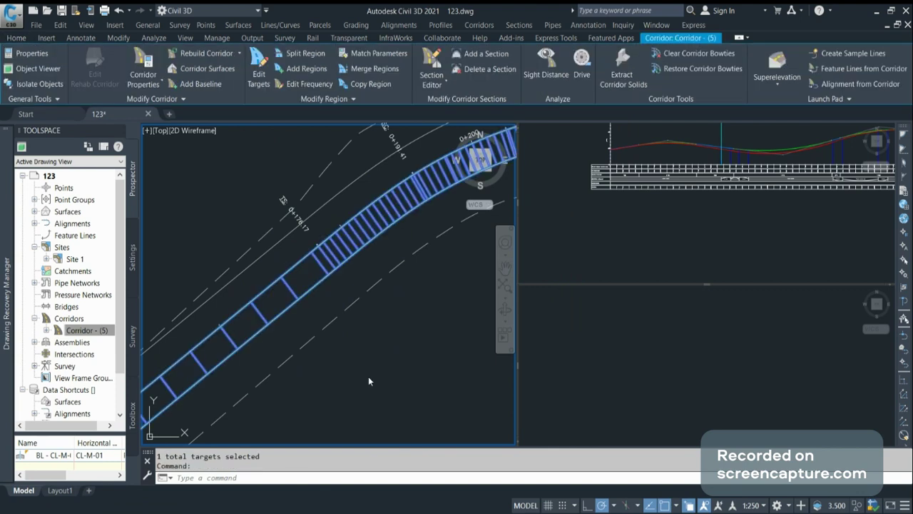
# Add a corridor surface from Top links as breaklines with Top Links overhang correction.
pyautogui.click(429, 144)
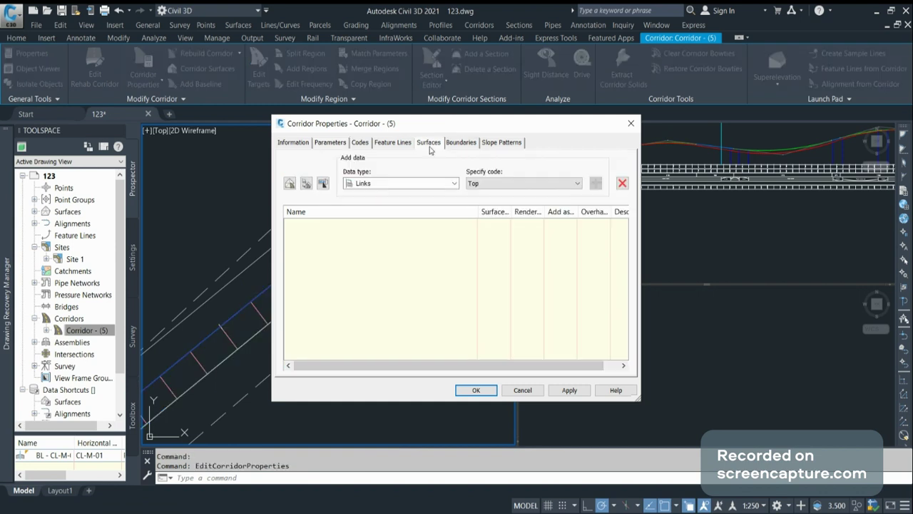
pyautogui.click(288, 184)
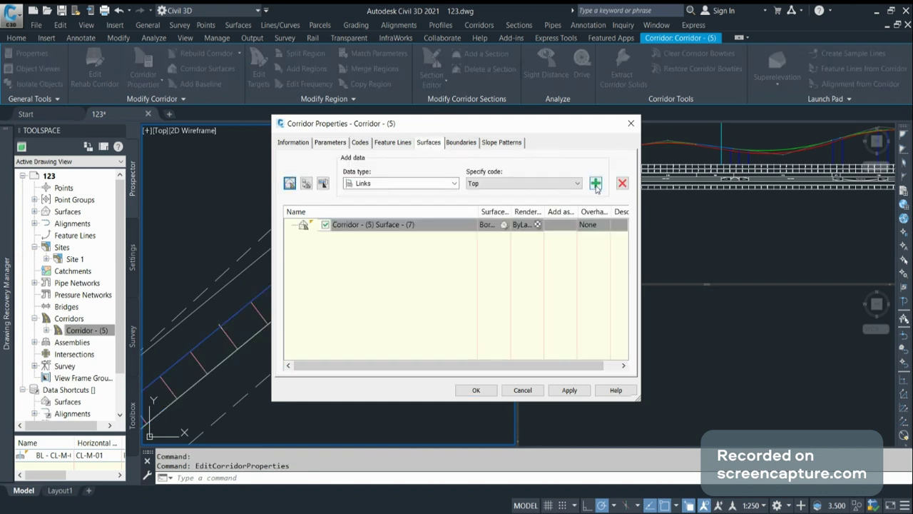
pyautogui.click(596, 185)
pyautogui.click(592, 225)
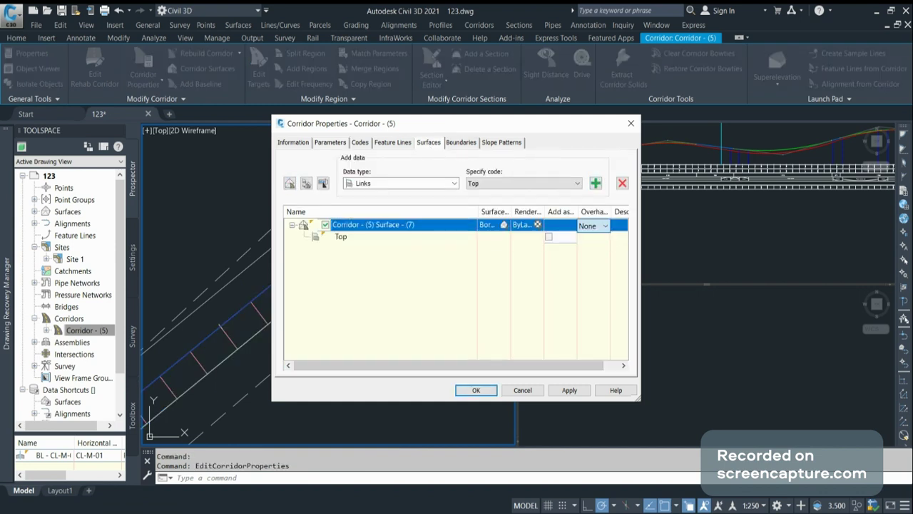
pyautogui.click(547, 231)
pyautogui.click(548, 235)
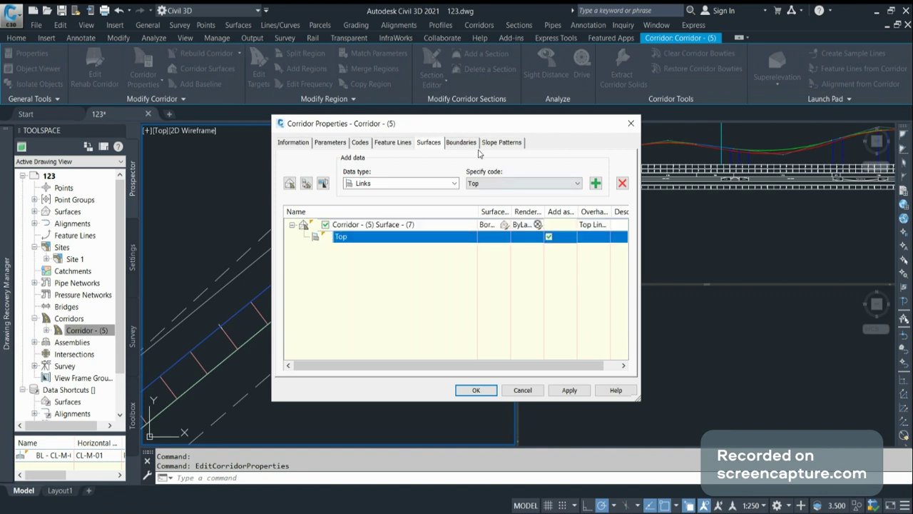
pyautogui.click(461, 142)
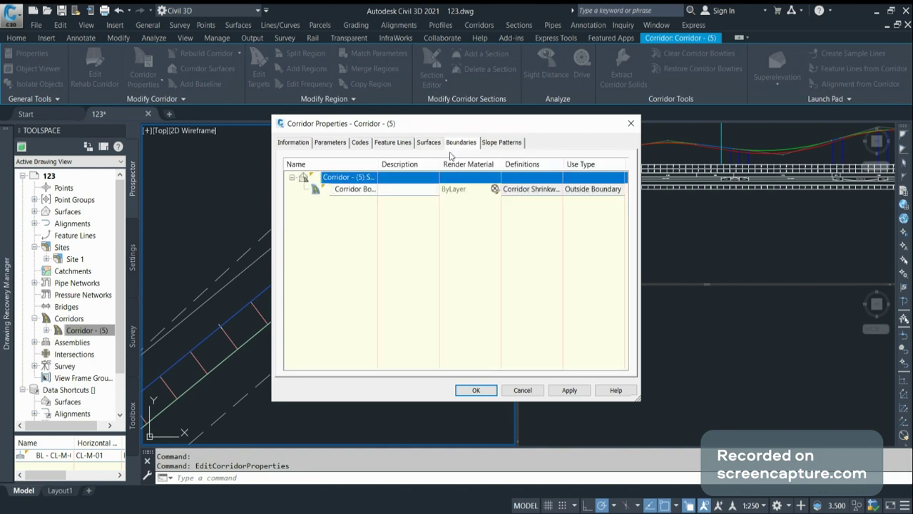
pyautogui.click(429, 142)
# Style the corridor surface Contours 0.1m and 0.5m and rebuild the corridor.
pyautogui.click(505, 226)
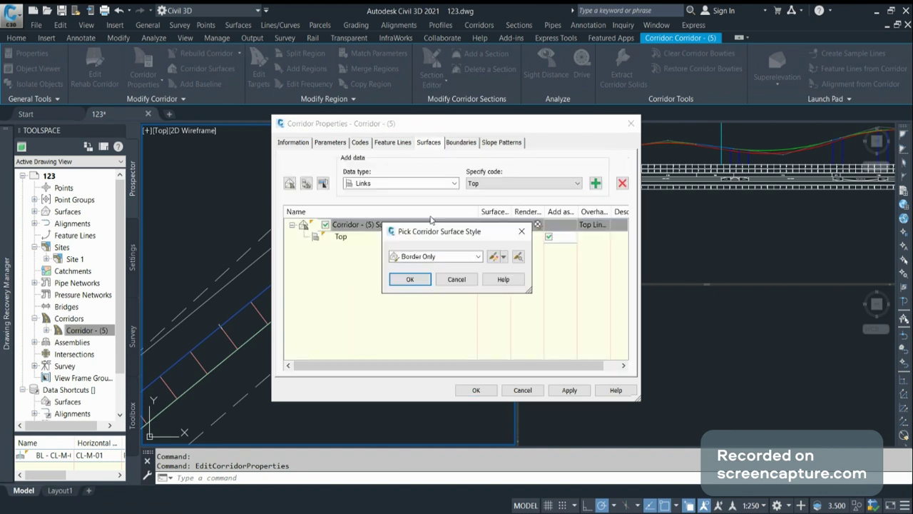
pyautogui.click(431, 257)
pyautogui.click(478, 298)
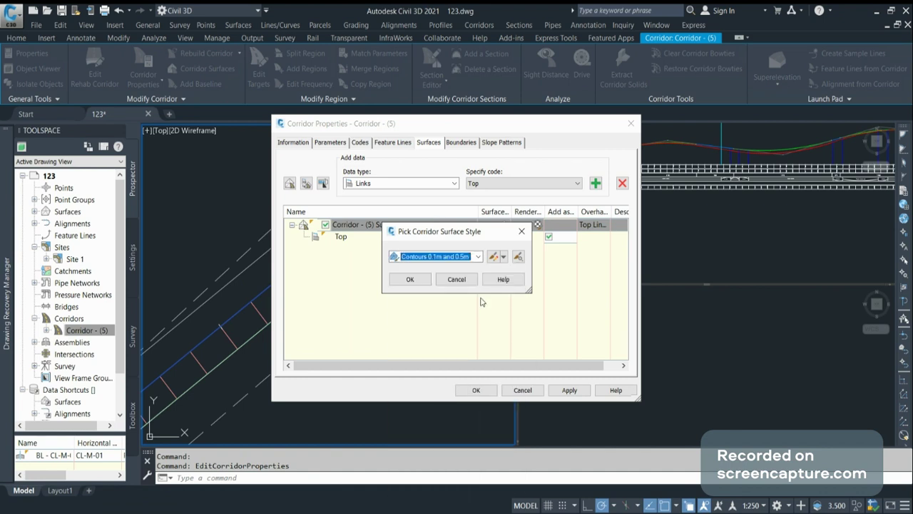
pyautogui.press('Return')
pyautogui.press('Return')
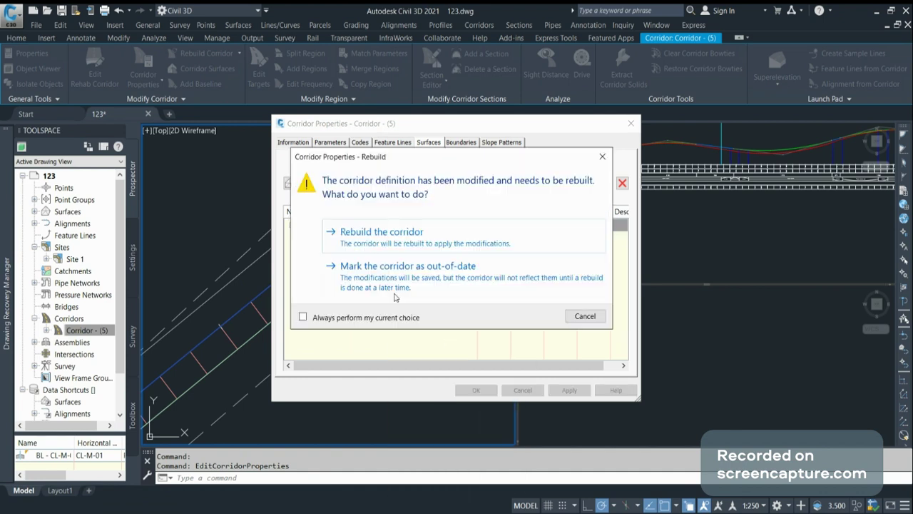
pyautogui.click(362, 239)
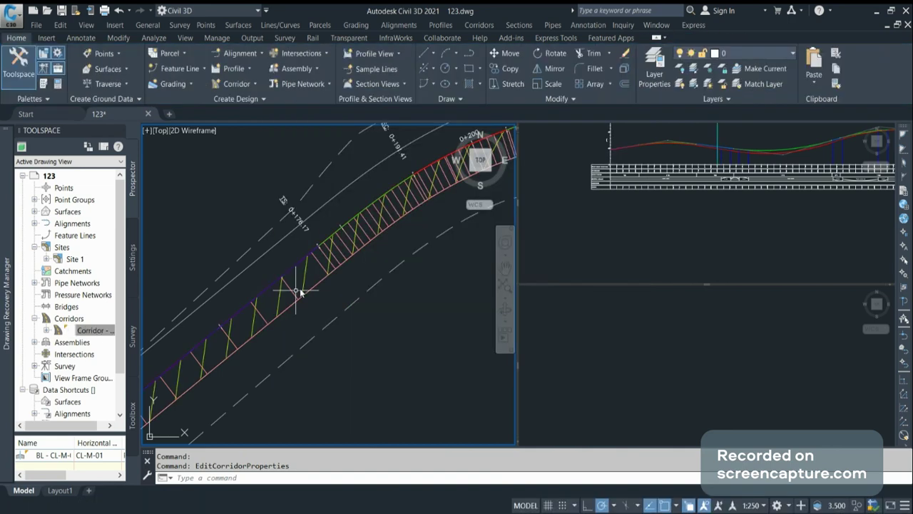
pyautogui.click(305, 268)
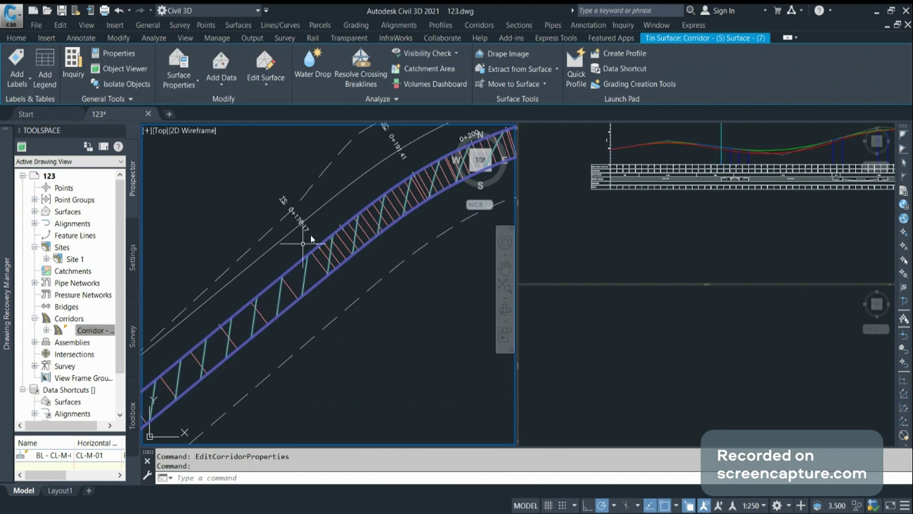
pyautogui.scroll(-5, 231, 296)
pyautogui.press('Escape')
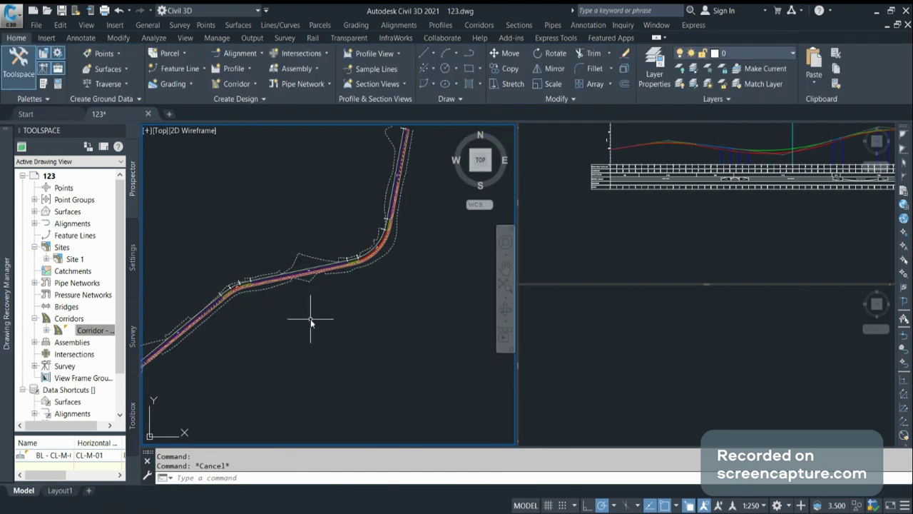
pyautogui.press('Escape')
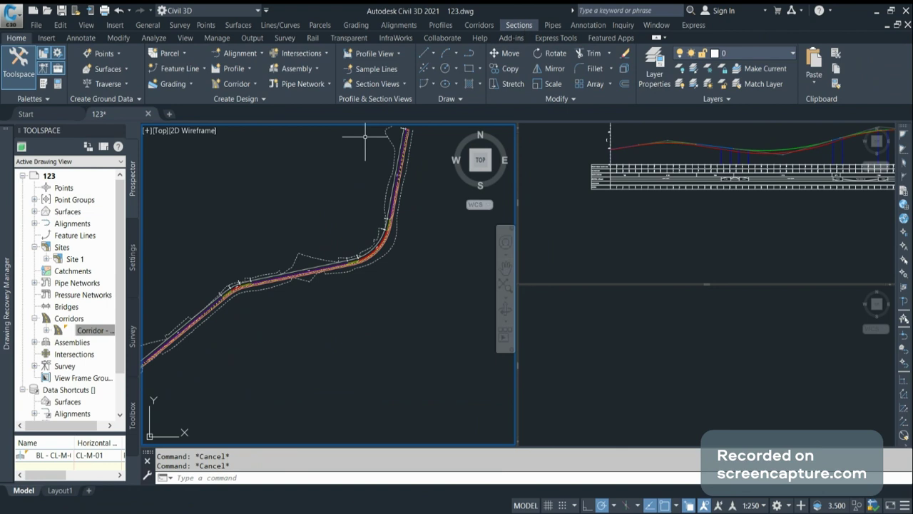
# Create a sample line group on CL-M-01 and place one sample line with 30 m swaths each side.
pyautogui.press('Return')
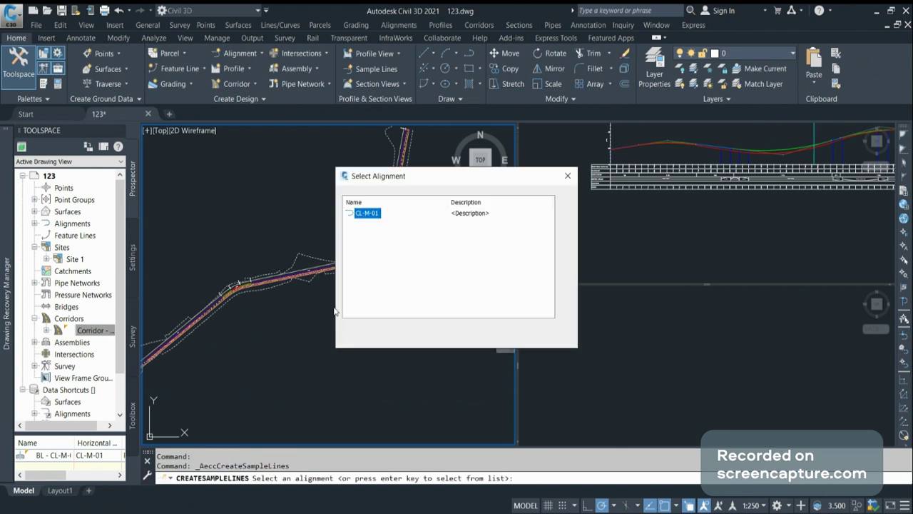
pyautogui.click(455, 335)
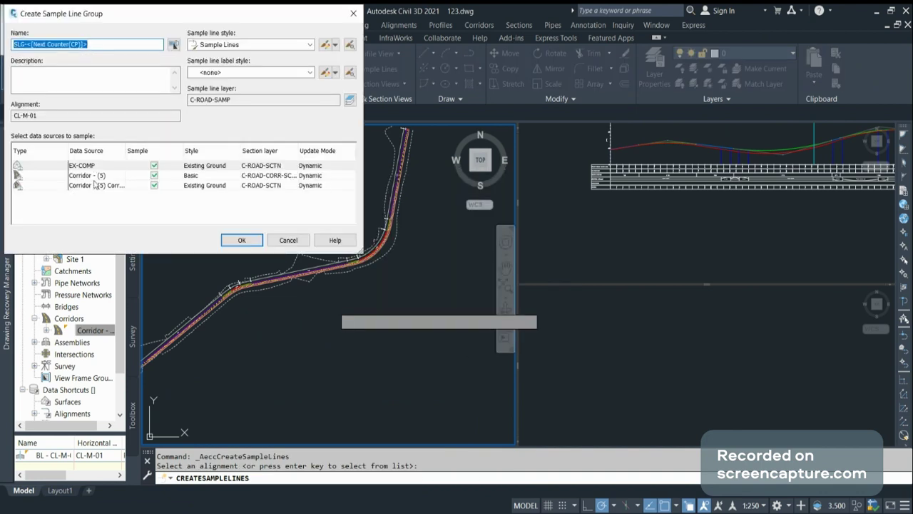
pyautogui.click(242, 242)
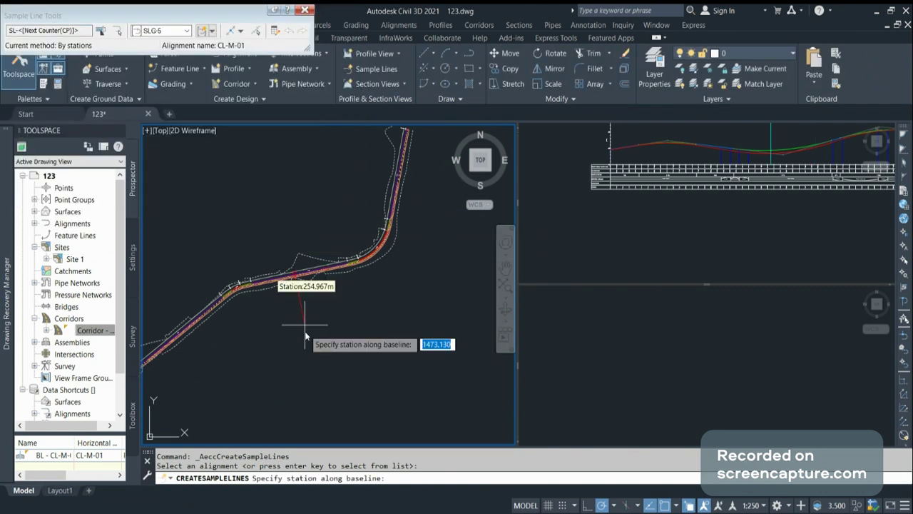
pyautogui.scroll(-3, 300, 322)
pyautogui.scroll(3, 329, 292)
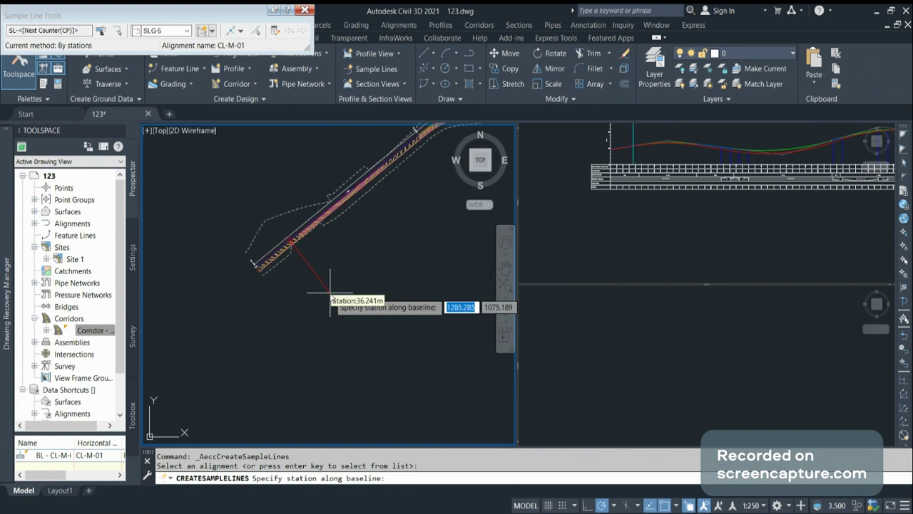
pyautogui.click(328, 296)
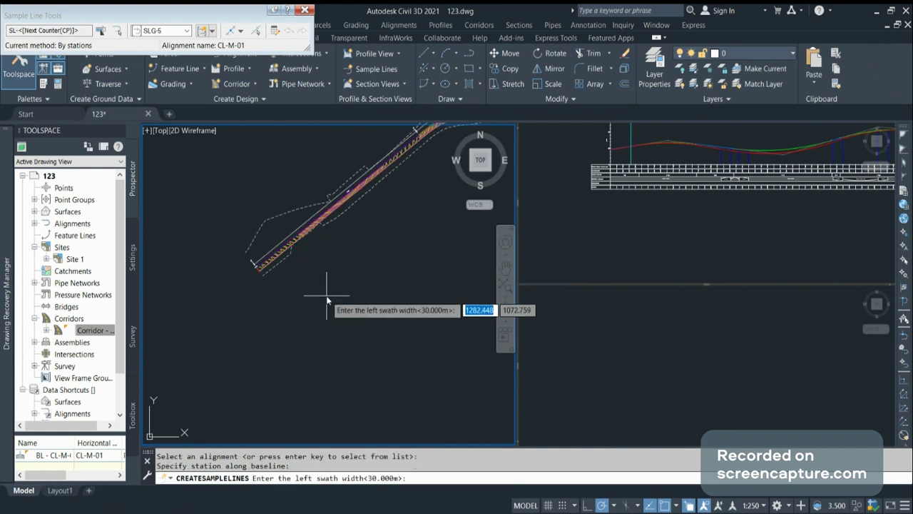
pyautogui.press('Return')
pyautogui.press('Return')
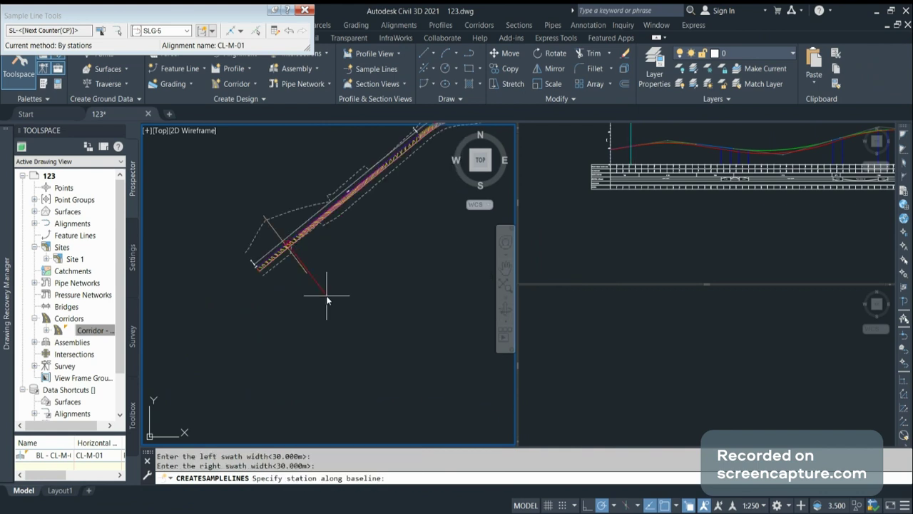
pyautogui.press('Return')
# Create a section view for sample line SL-15 and place it in the lower-right viewport.
pyautogui.click(422, 147)
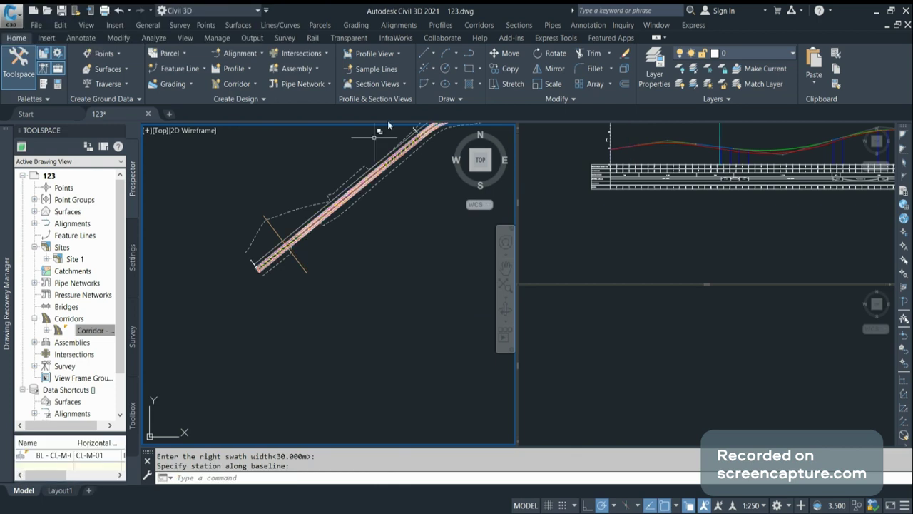
pyautogui.click(299, 265)
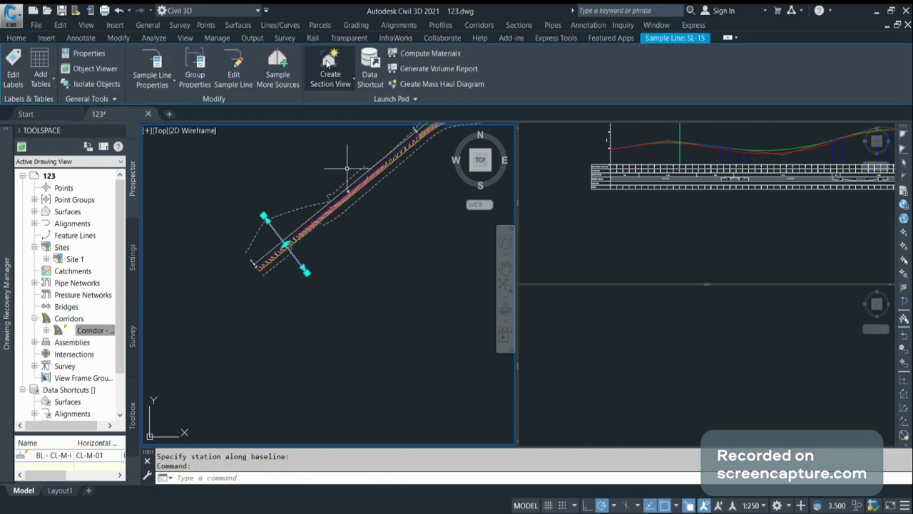
pyautogui.click(339, 85)
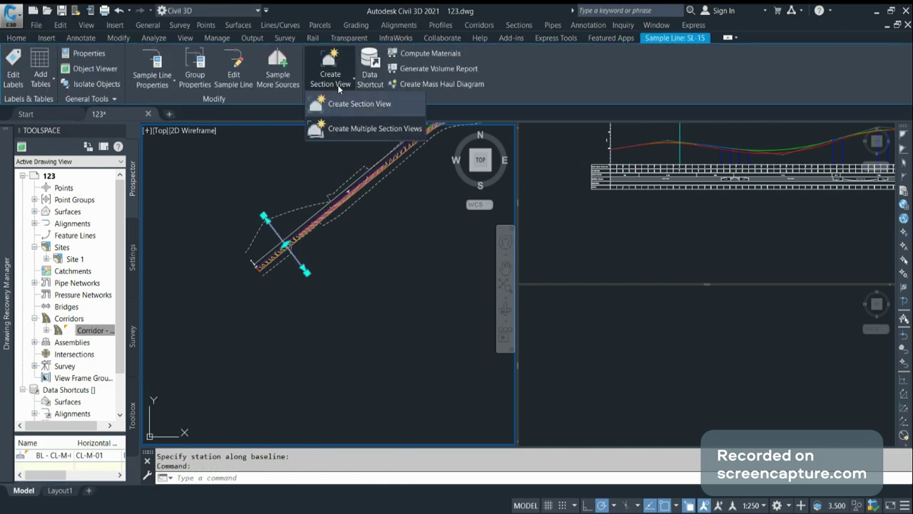
pyautogui.click(353, 104)
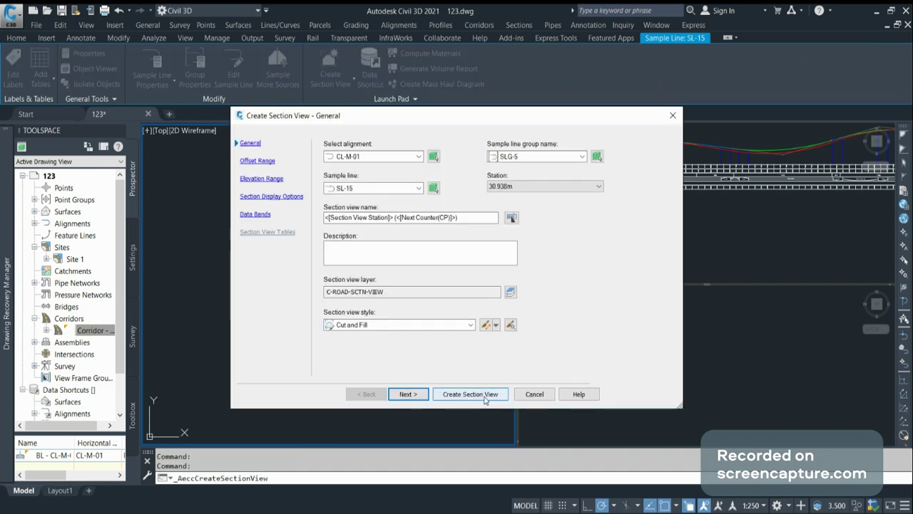
pyautogui.click(470, 394)
pyautogui.click(617, 355)
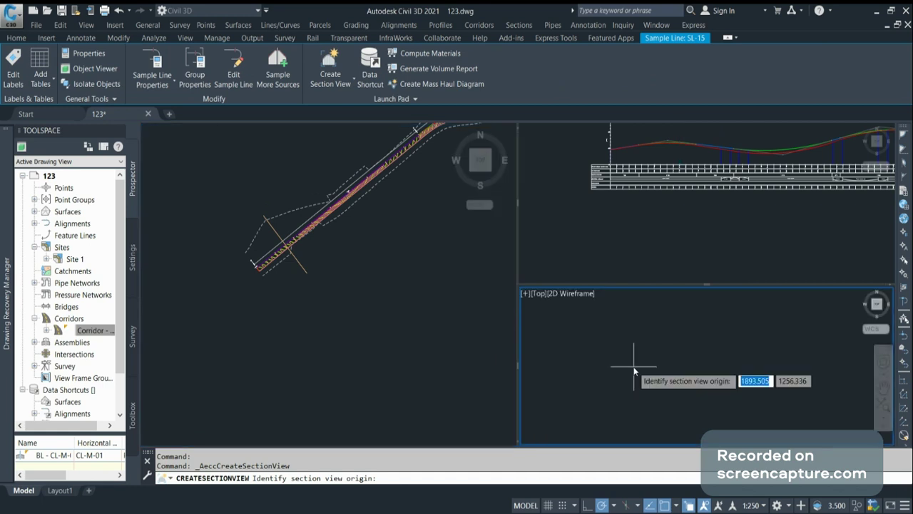
pyautogui.click(634, 369)
pyautogui.scroll(-2, 735, 335)
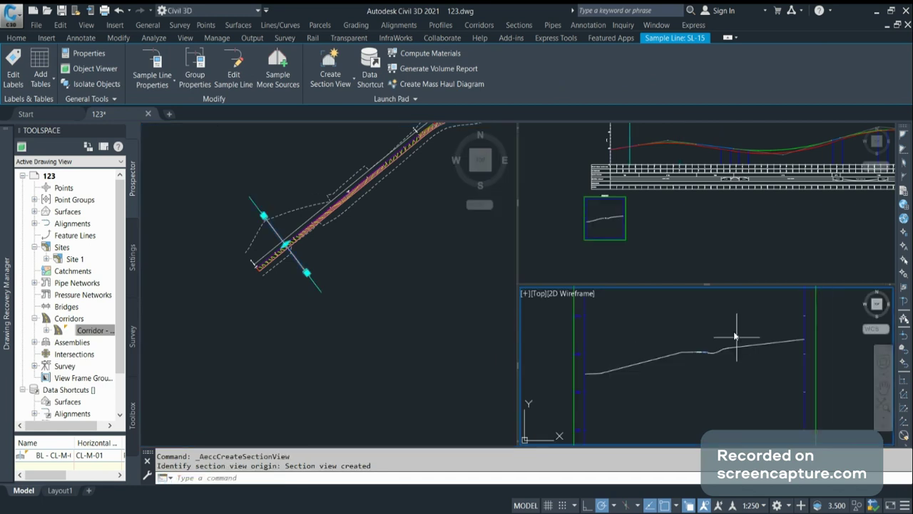
pyautogui.scroll(3, 706, 344)
pyautogui.scroll(4, 690, 392)
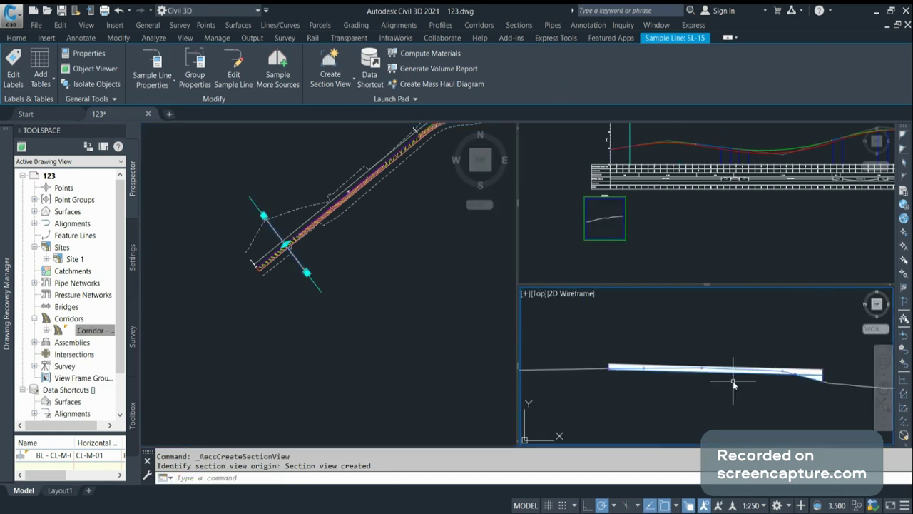
pyautogui.scroll(2, 806, 334)
# Clear the selection and try picking the corridor section inside the section view.
pyautogui.press('Escape')
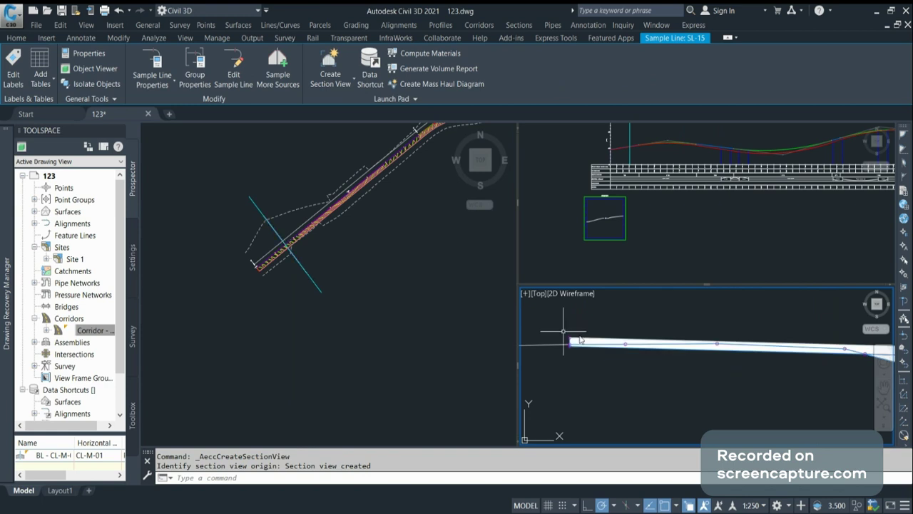
pyautogui.press('Escape')
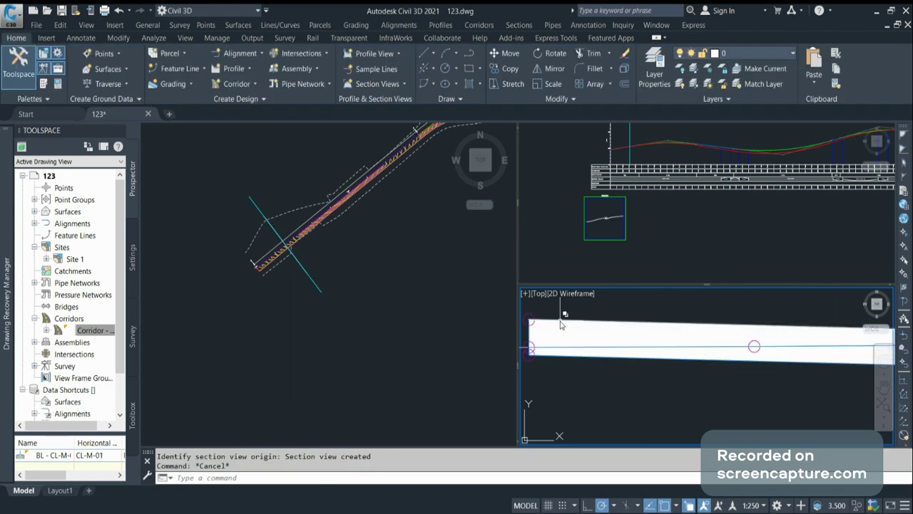
pyautogui.press('Escape')
pyautogui.click(584, 325)
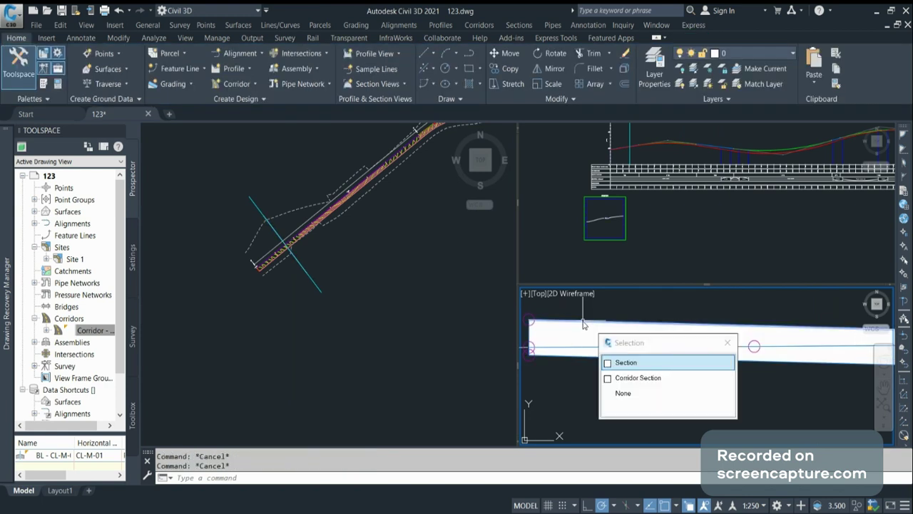
pyautogui.press('Return')
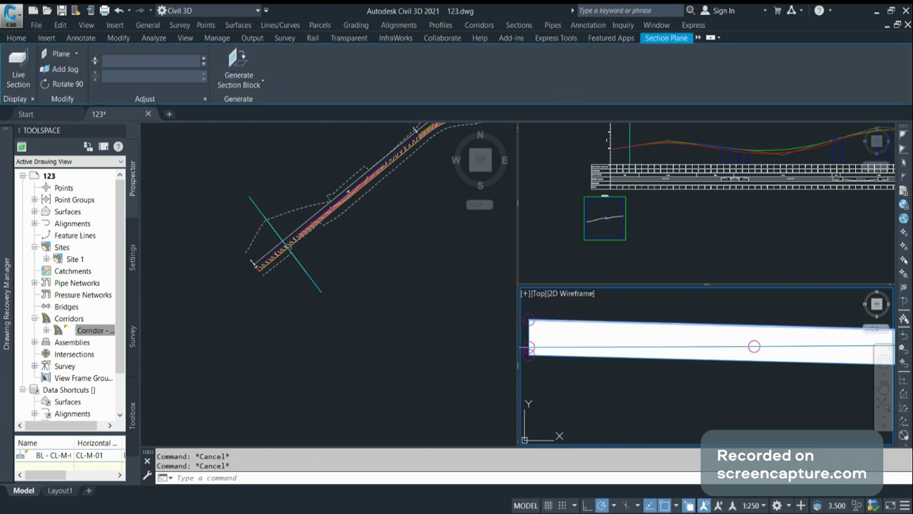
pyautogui.press('Escape')
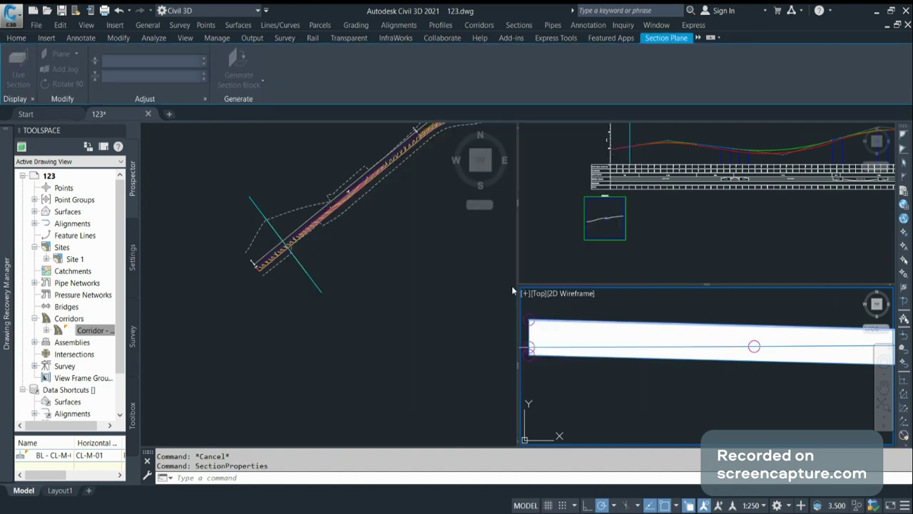
pyautogui.press('Escape')
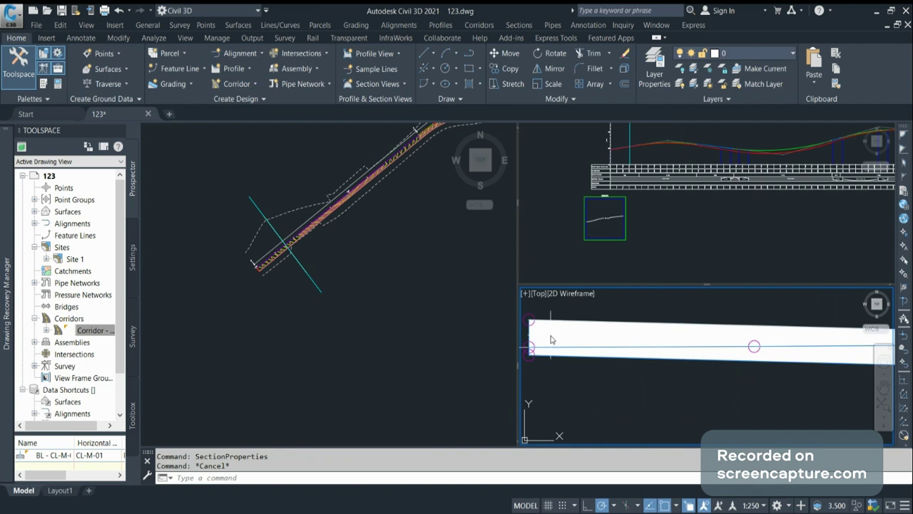
# Window-select the corridor section and set its style to Labelled Style with Hatch.
pyautogui.click(551, 340)
pyautogui.click(530, 334)
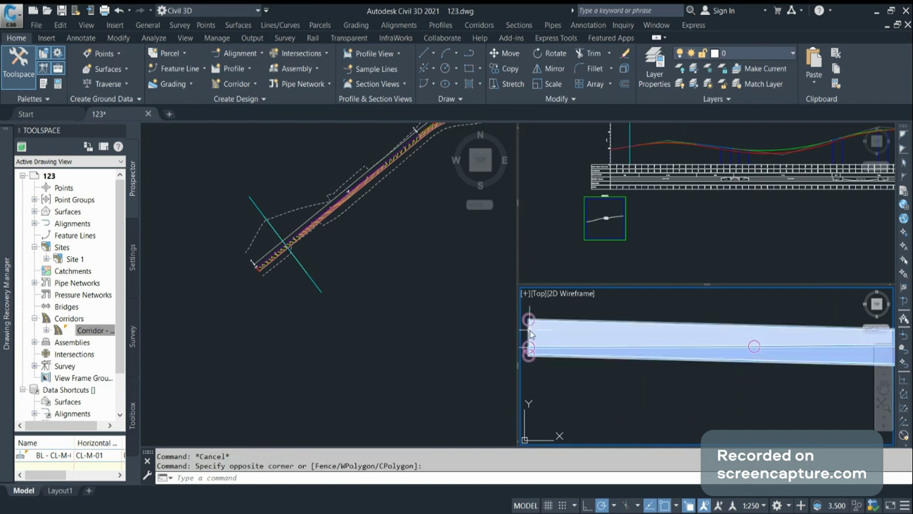
pyautogui.click(530, 334)
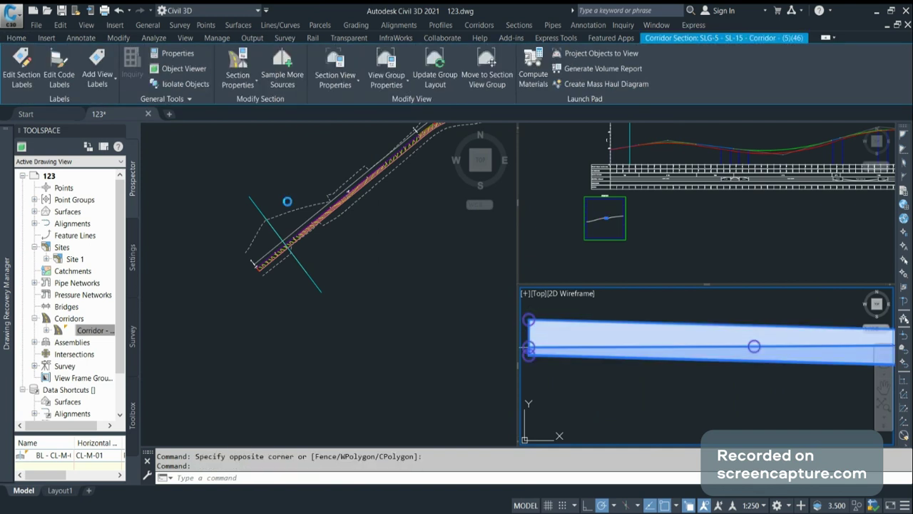
pyautogui.click(238, 68)
pyautogui.click(337, 257)
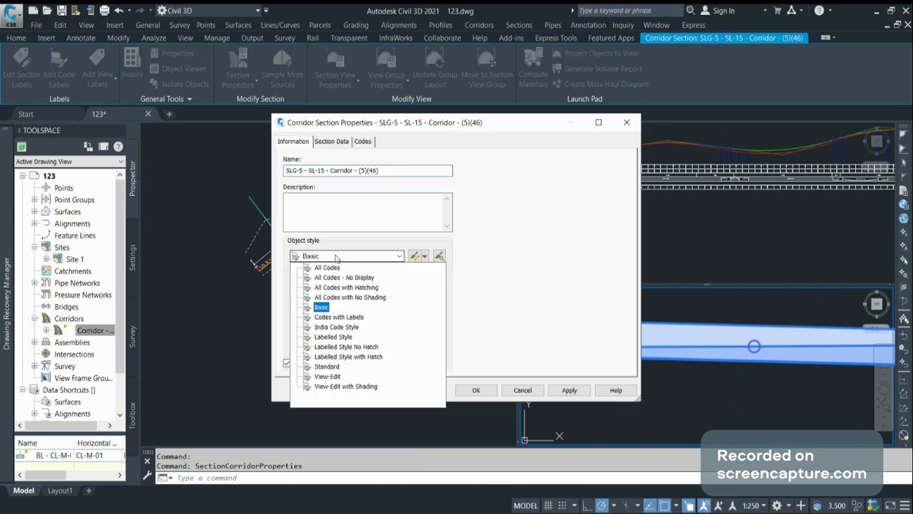
pyautogui.click(361, 364)
pyautogui.click(477, 391)
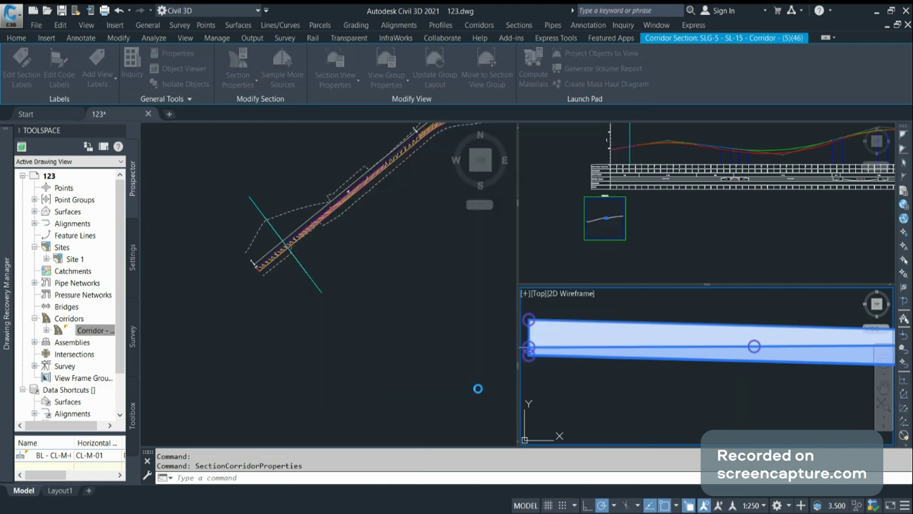
pyautogui.press('Escape')
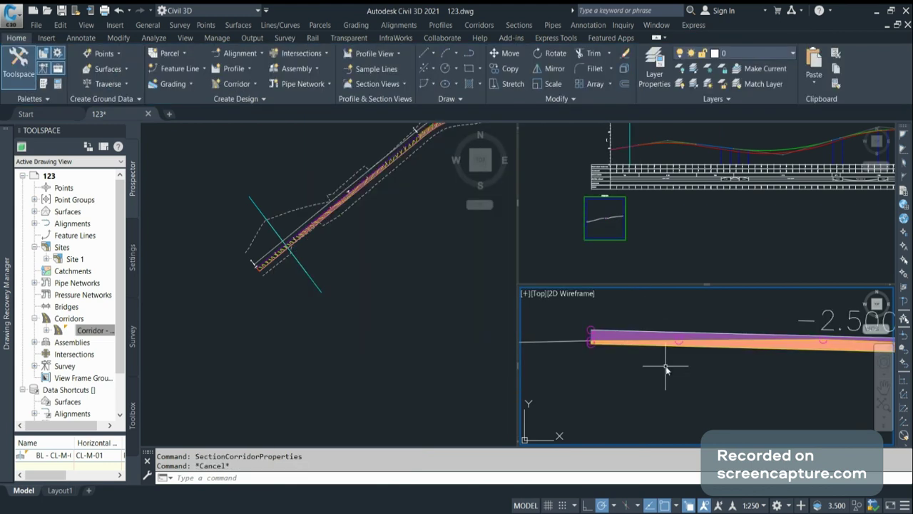
pyautogui.scroll(-1, 666, 366)
pyautogui.scroll(-1, 588, 346)
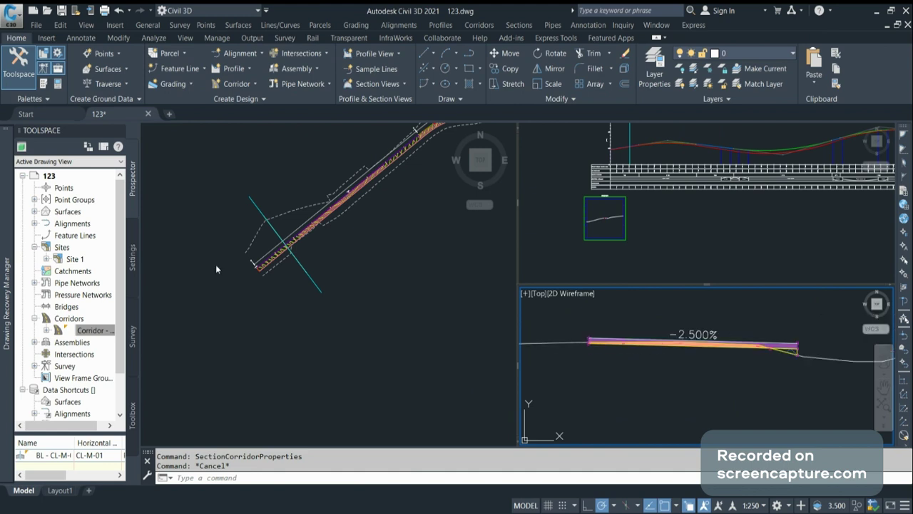
pyautogui.click(216, 269)
pyautogui.click(651, 171)
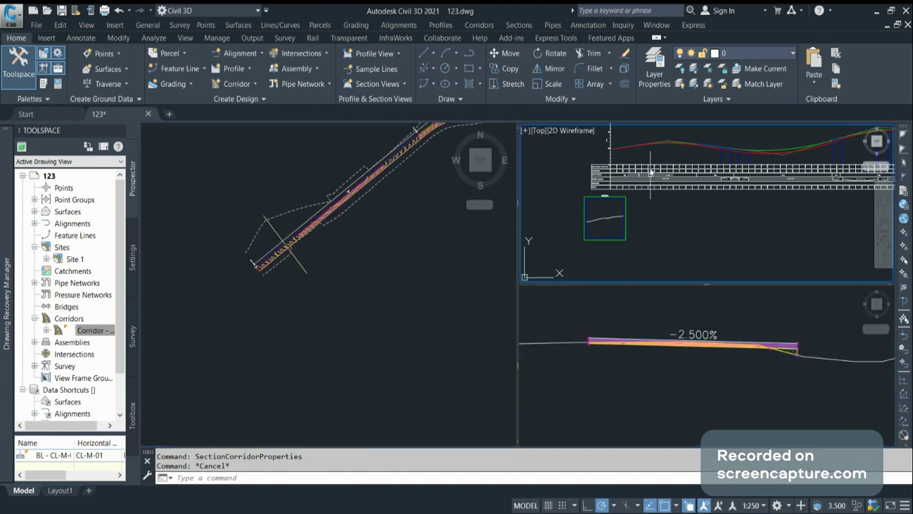
pyautogui.scroll(3, 650, 172)
pyautogui.click(650, 371)
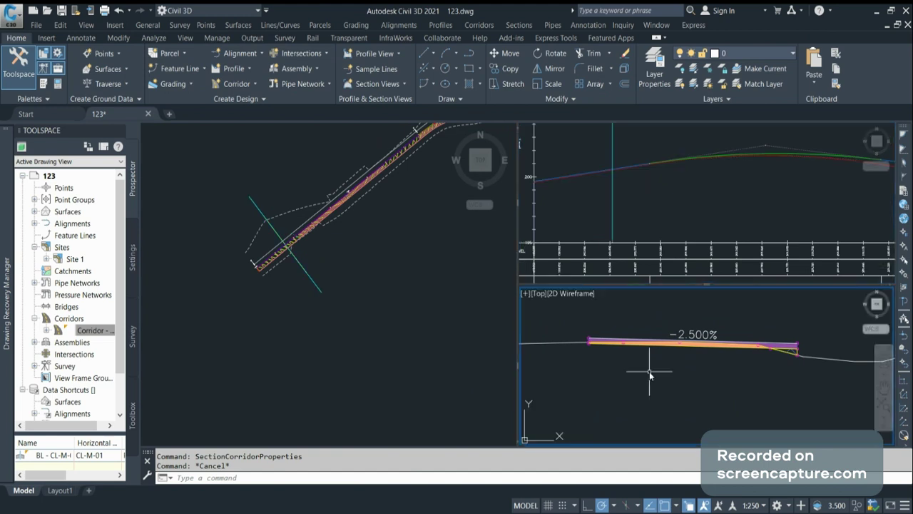
pyautogui.click(617, 187)
pyautogui.scroll(5, 621, 189)
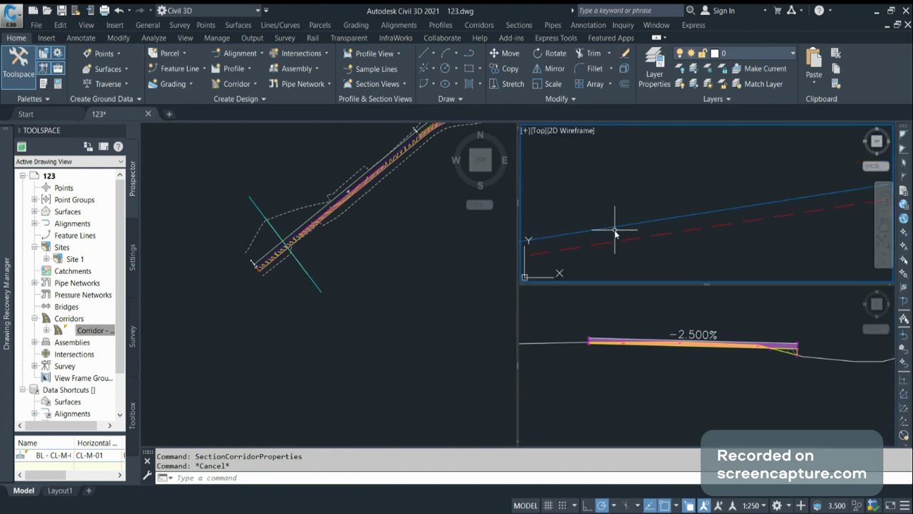
pyautogui.click(656, 369)
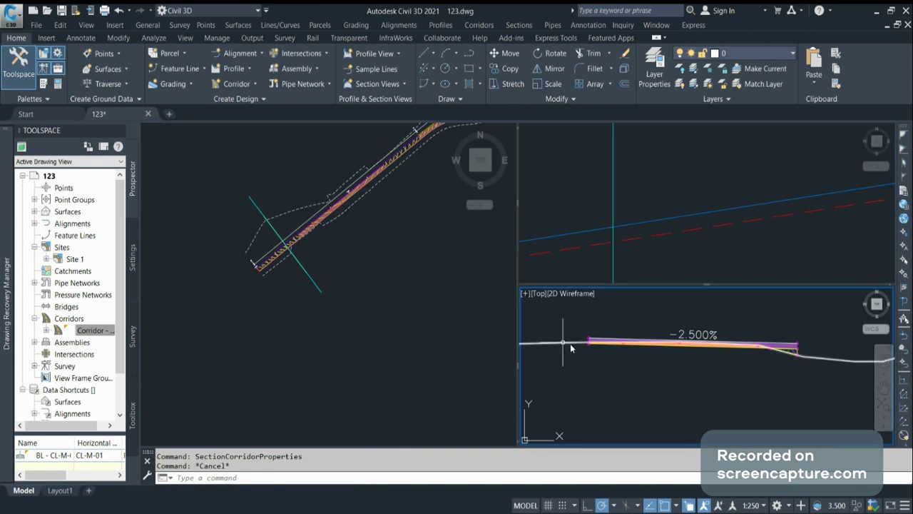
pyautogui.scroll(4, 644, 360)
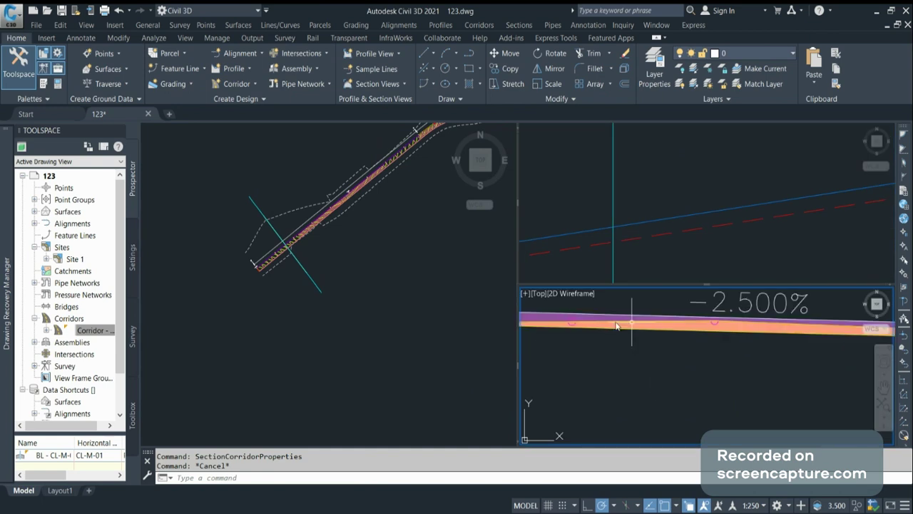
pyautogui.scroll(-2, 617, 325)
pyautogui.scroll(-2, 768, 340)
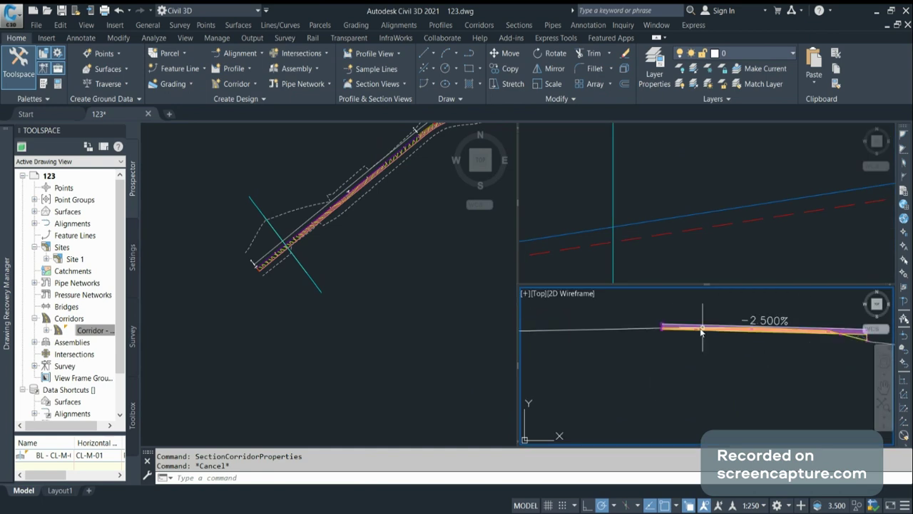
pyautogui.scroll(3, 702, 330)
pyautogui.scroll(2, 596, 321)
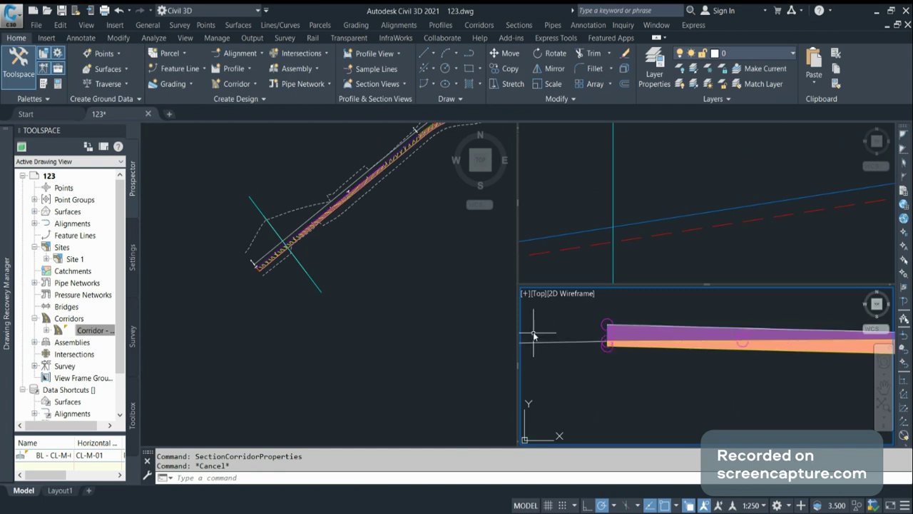
pyautogui.scroll(3, 777, 341)
pyautogui.scroll(-3, 776, 341)
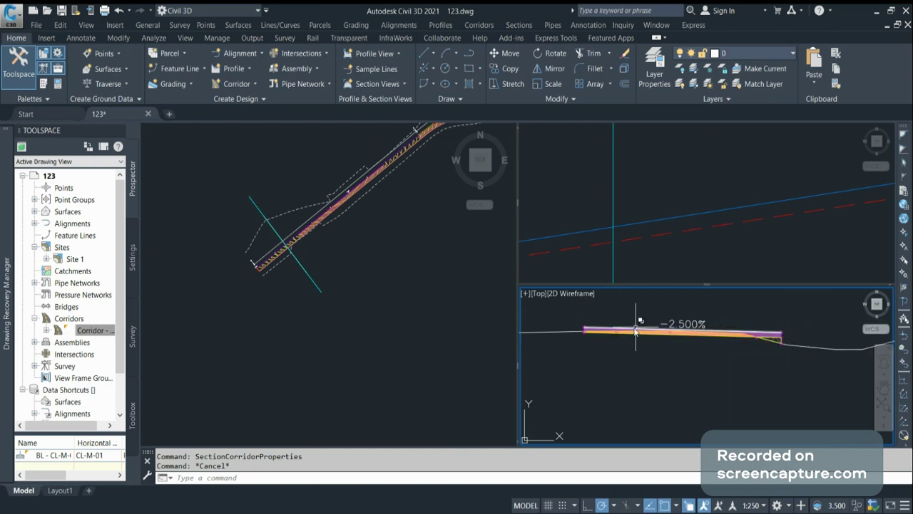
pyautogui.scroll(3, 774, 342)
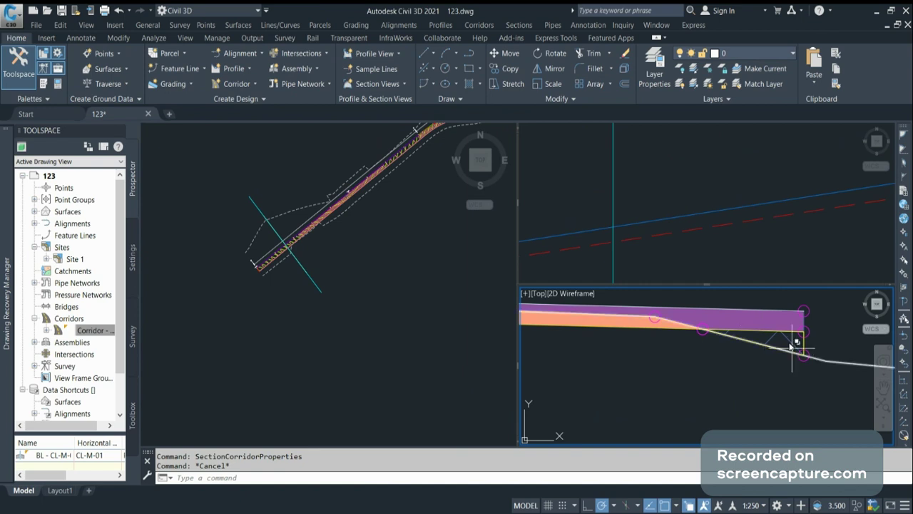
pyautogui.click(789, 345)
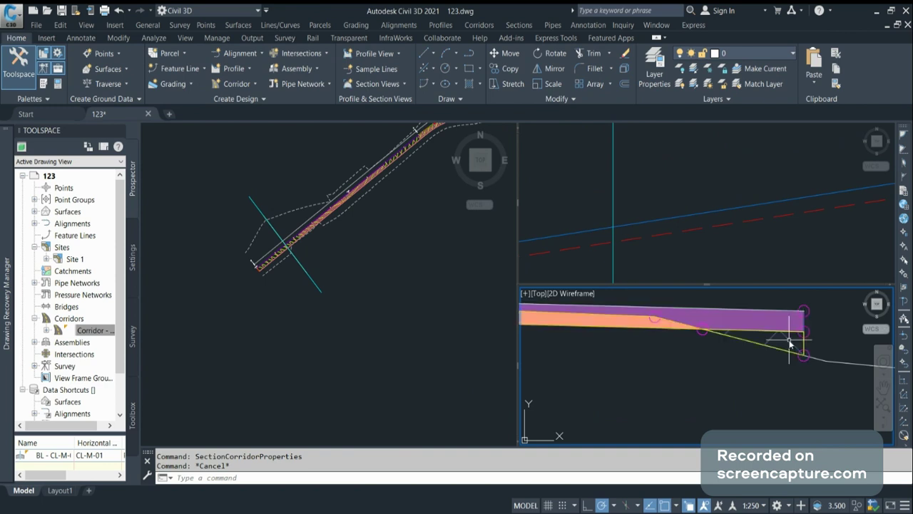
pyautogui.scroll(-1, 751, 335)
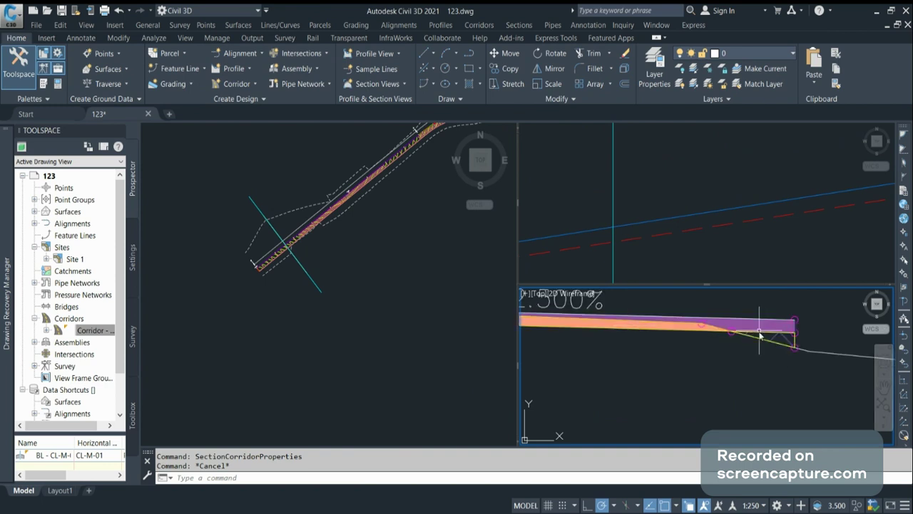
pyautogui.click(328, 273)
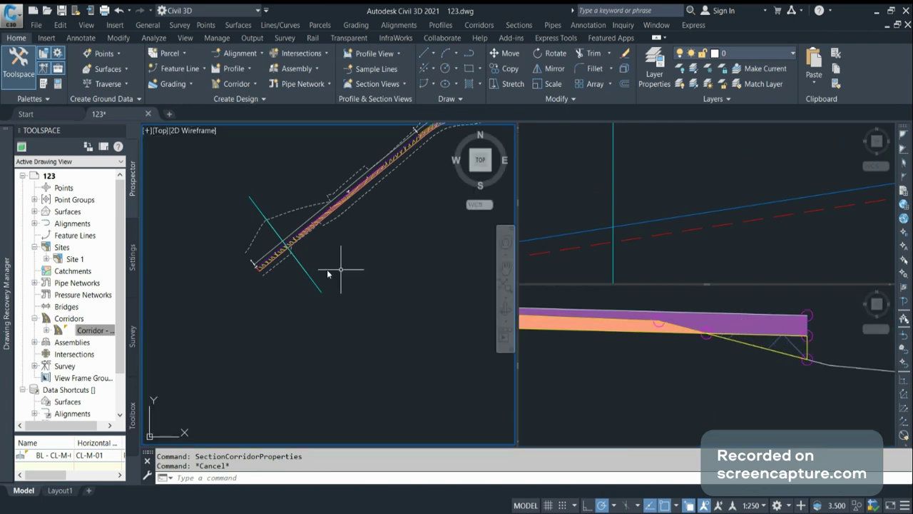
pyautogui.click(300, 266)
pyautogui.scroll(3, 300, 266)
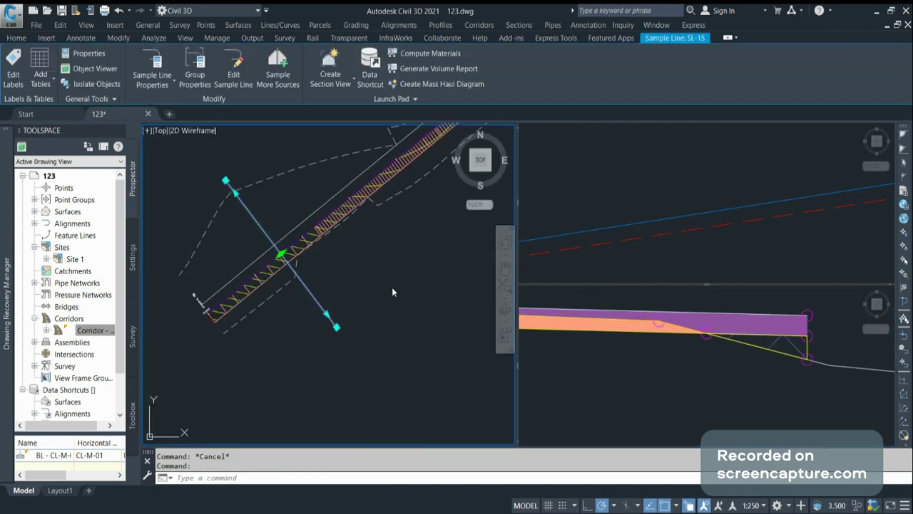
pyautogui.click(282, 254)
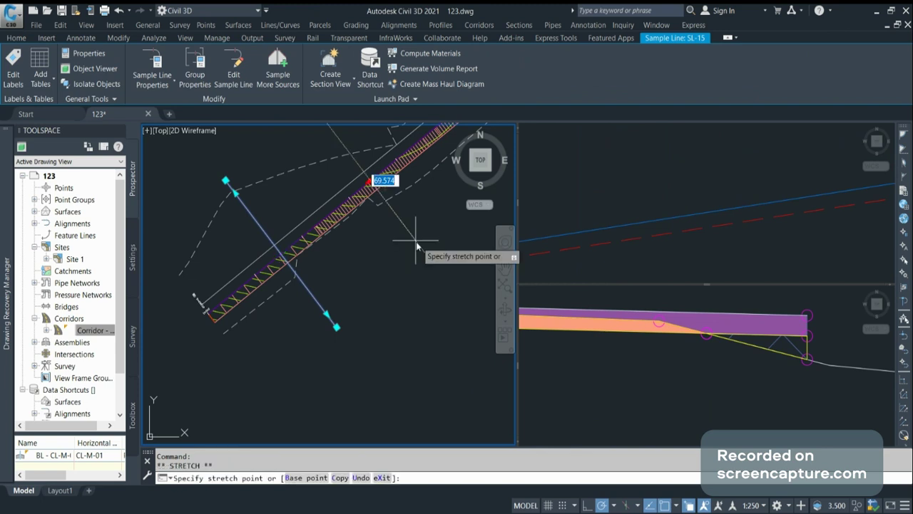
pyautogui.click(416, 241)
pyautogui.click(633, 325)
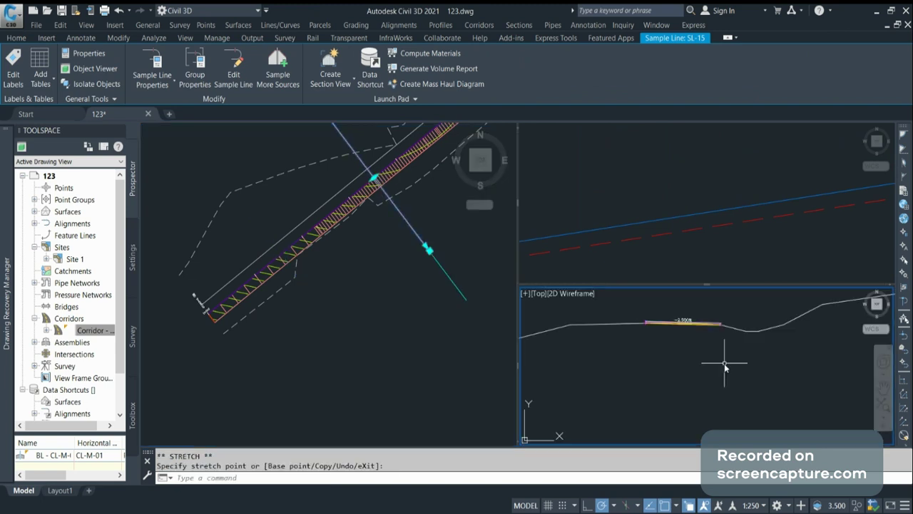
pyautogui.scroll(5, 682, 314)
pyautogui.scroll(2, 607, 359)
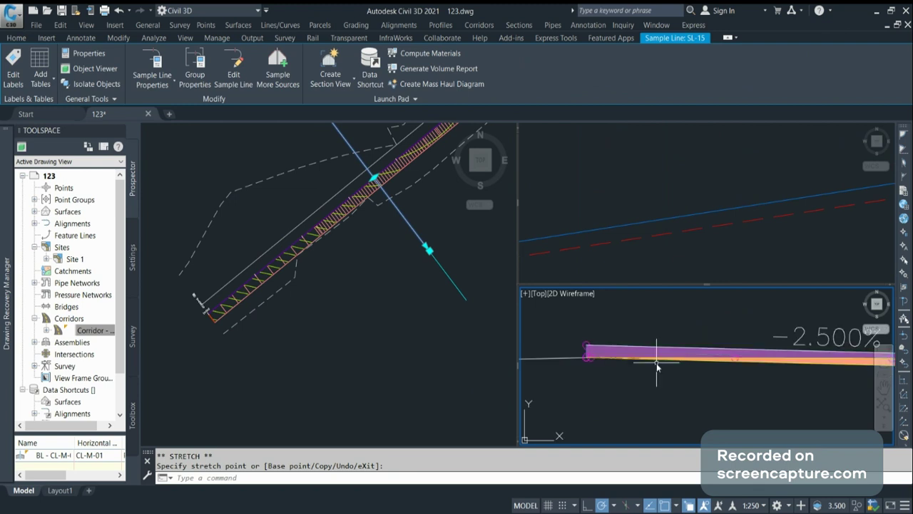
pyautogui.moveTo(823, 365); pyautogui.dragTo(646, 346, button='middle')
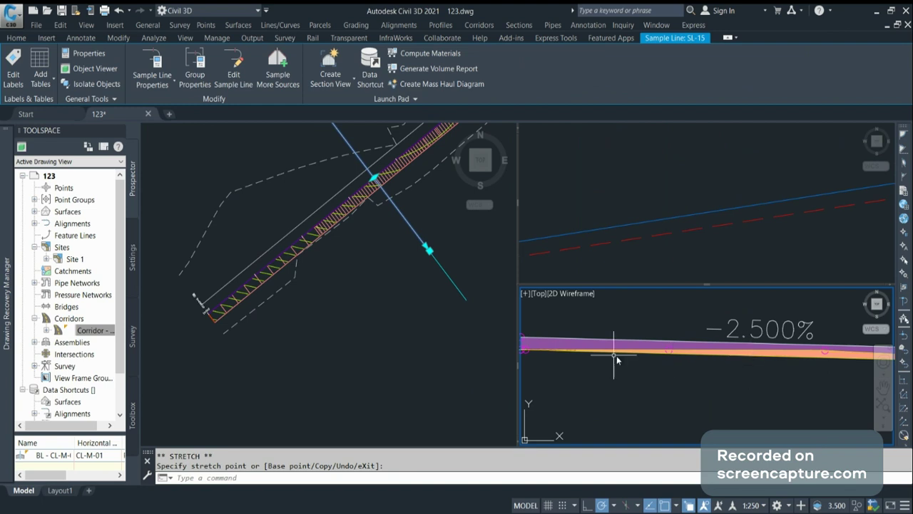
pyautogui.scroll(-2, 586, 307)
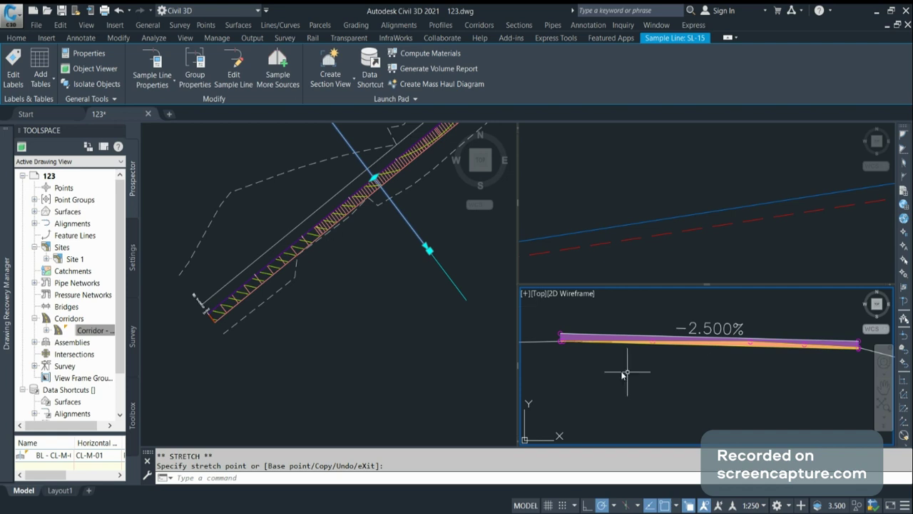
pyautogui.scroll(2, 813, 350)
pyautogui.scroll(2, 813, 350)
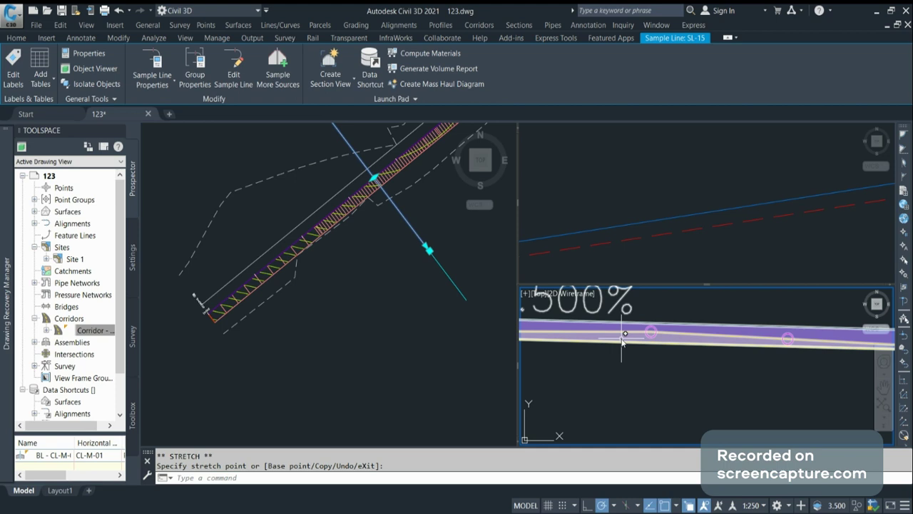
pyautogui.click(371, 312)
pyautogui.scroll(2, 264, 271)
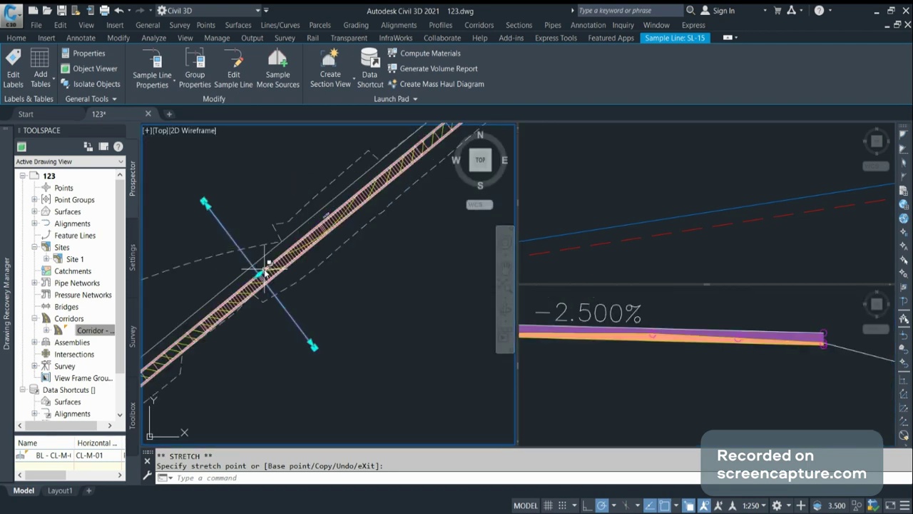
pyautogui.scroll(-3, 298, 299)
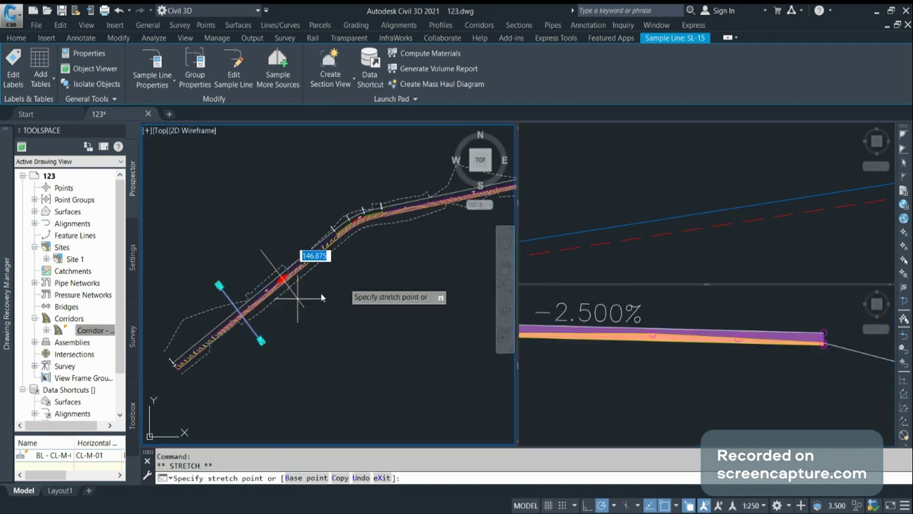
pyautogui.click(357, 278)
pyautogui.click(760, 318)
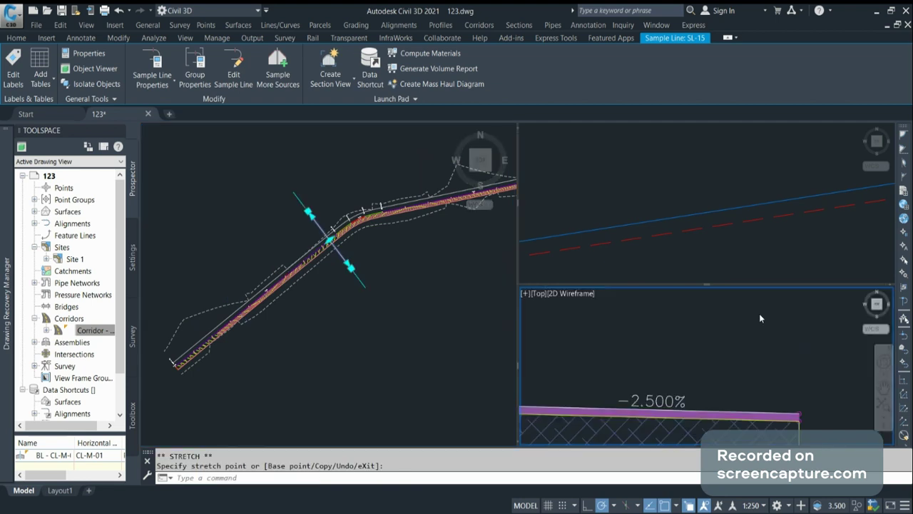
pyautogui.scroll(-2, 722, 367)
pyautogui.scroll(2, 722, 366)
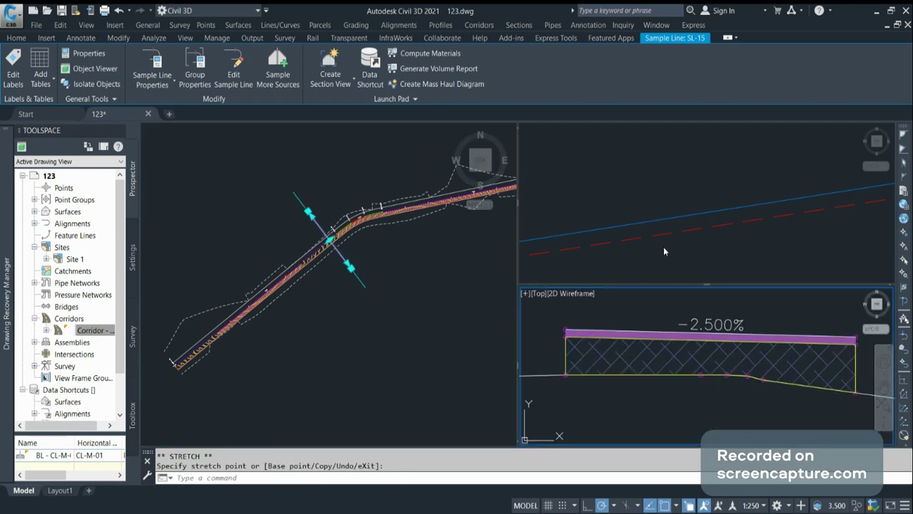
pyautogui.click(663, 248)
pyautogui.scroll(-3, 541, 187)
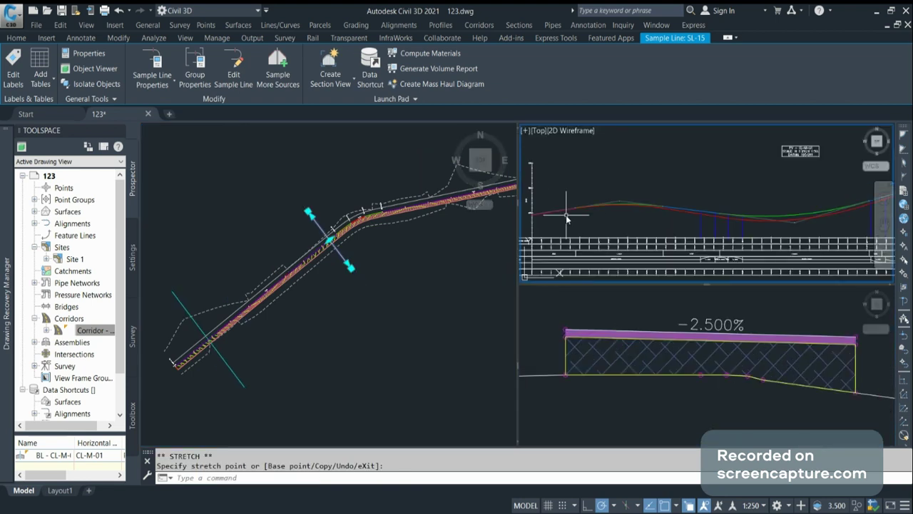
pyautogui.click(746, 355)
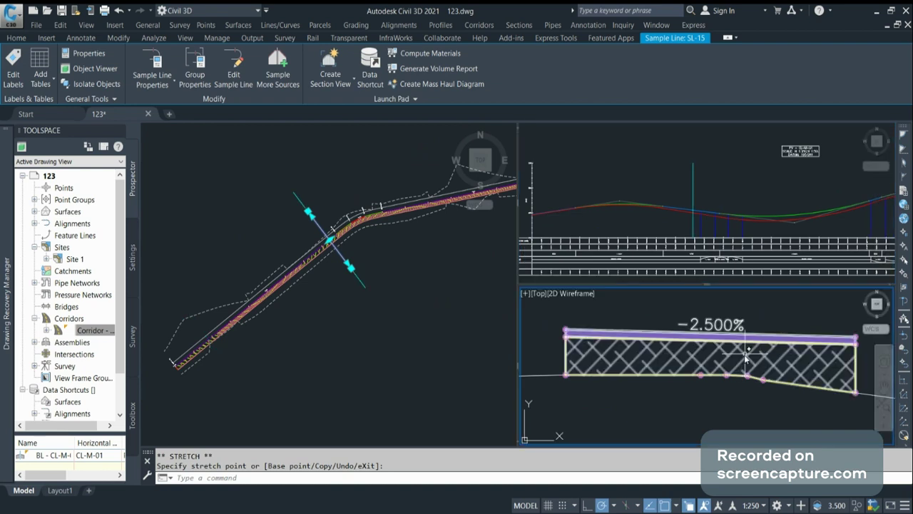
pyautogui.click(693, 221)
pyautogui.scroll(3, 692, 221)
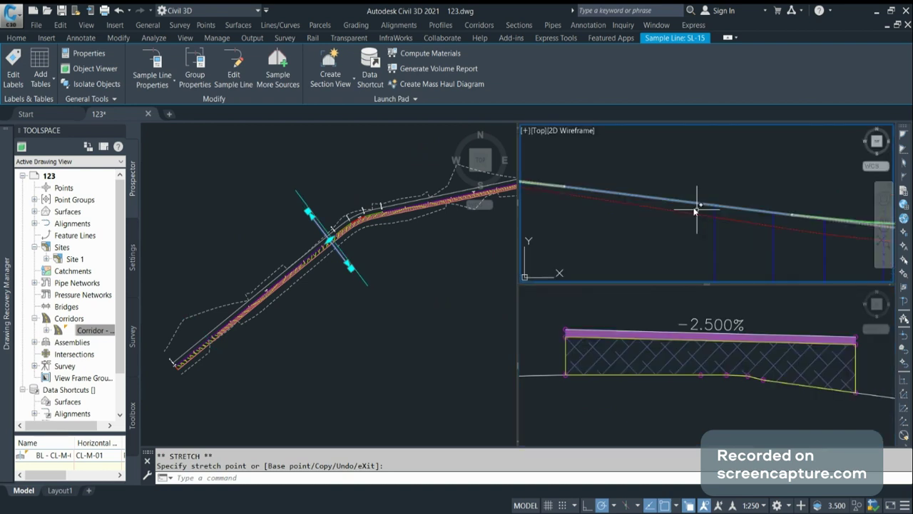
pyautogui.click(693, 349)
pyautogui.scroll(4, 691, 349)
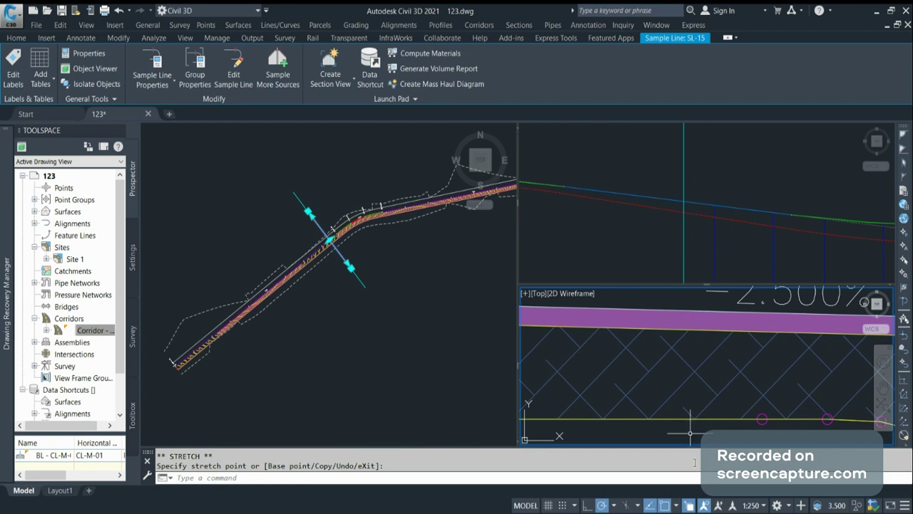
pyautogui.scroll(-2, 803, 377)
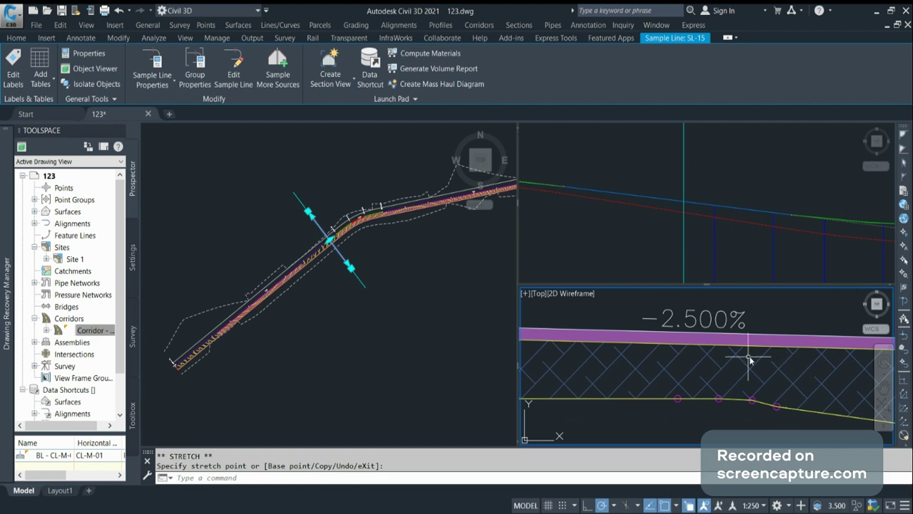
pyautogui.scroll(-2, 749, 360)
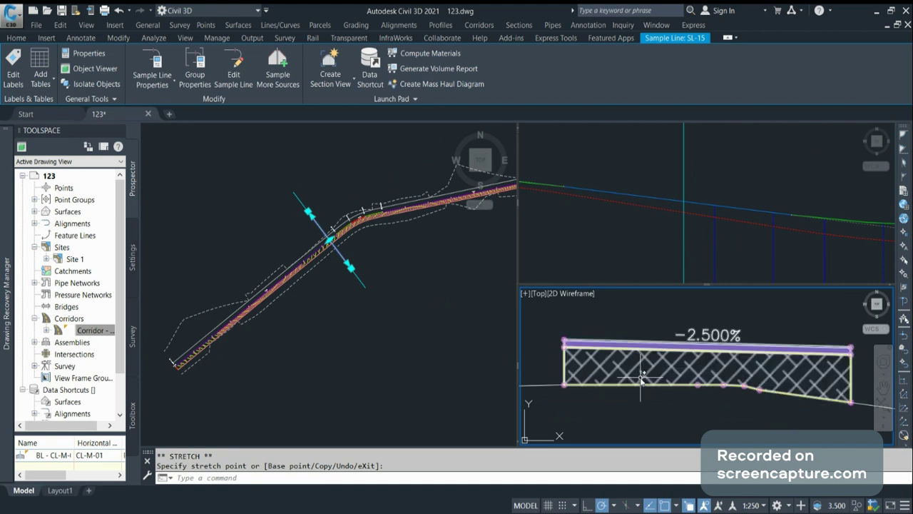
pyautogui.click(711, 234)
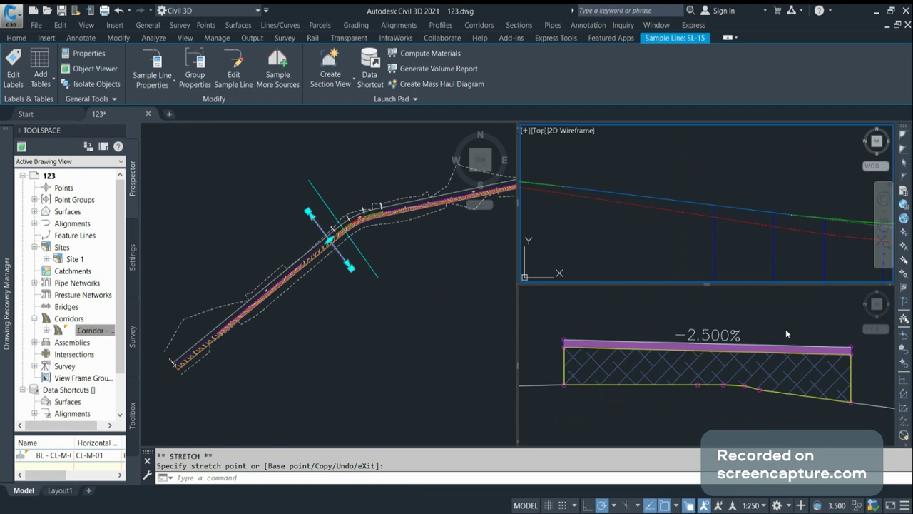
# Drag the sample line down the alignment to a new station.
pyautogui.click(391, 290)
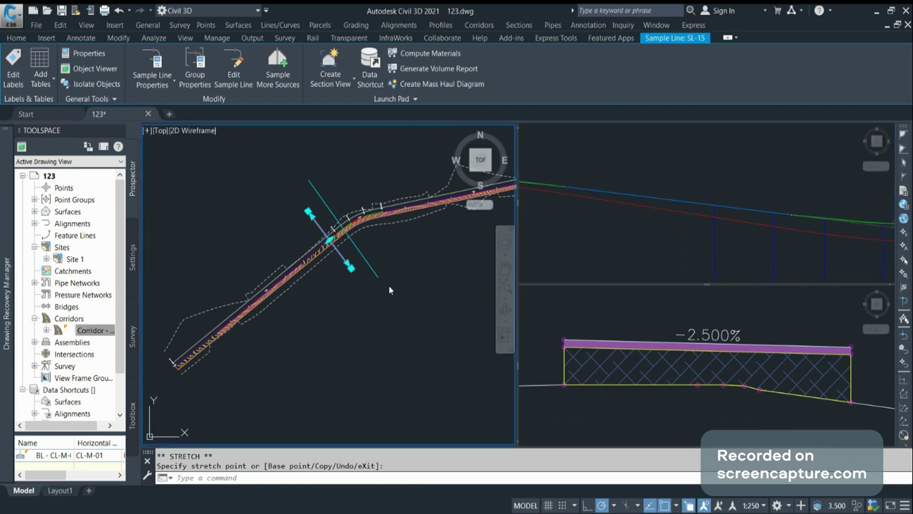
pyautogui.click(329, 238)
pyautogui.click(288, 321)
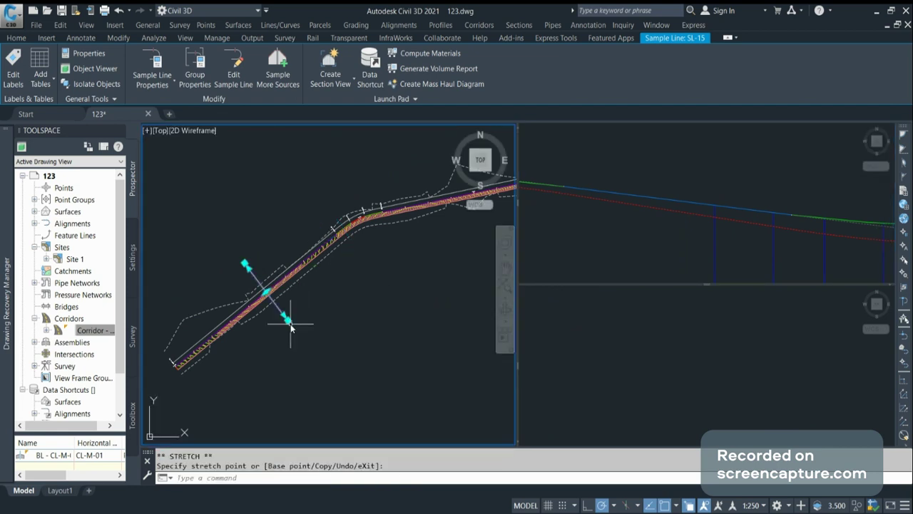
pyautogui.click(266, 294)
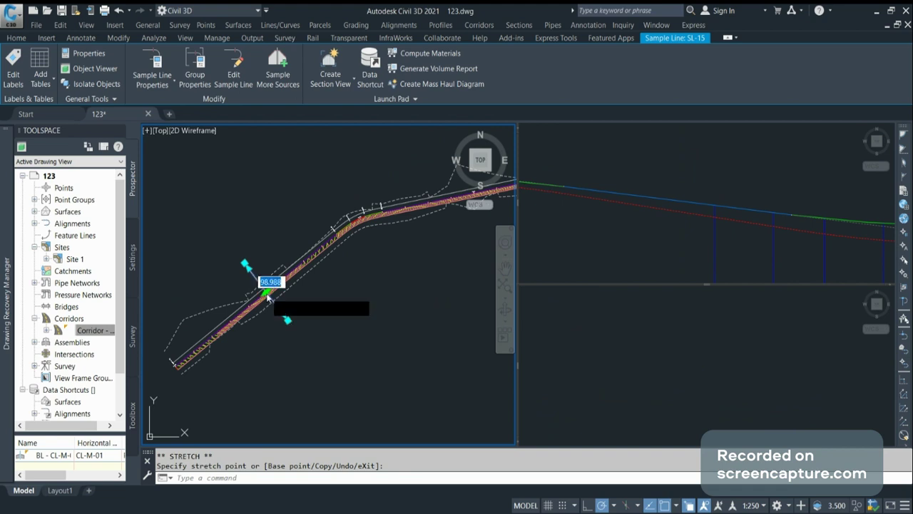
pyautogui.click(288, 274)
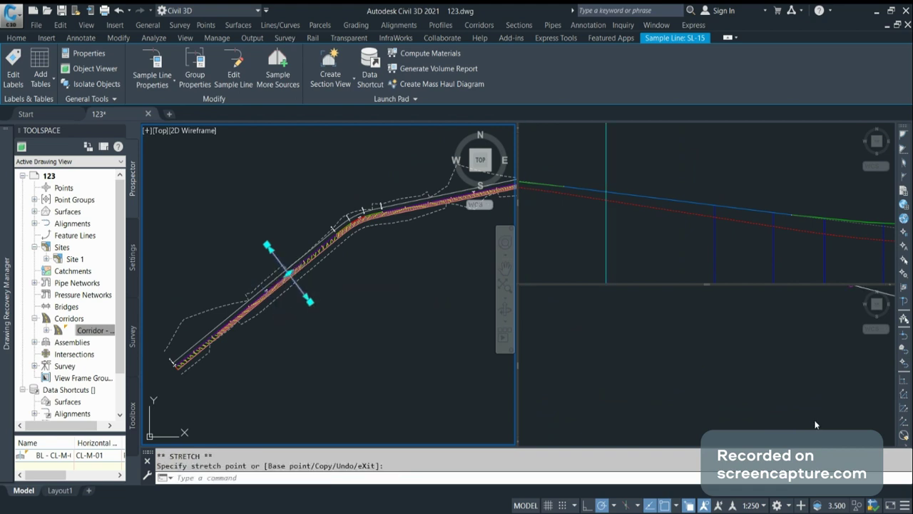
pyautogui.click(690, 359)
# Reposition the sample line at another station along the corridor.
pyautogui.scroll(3, 690, 359)
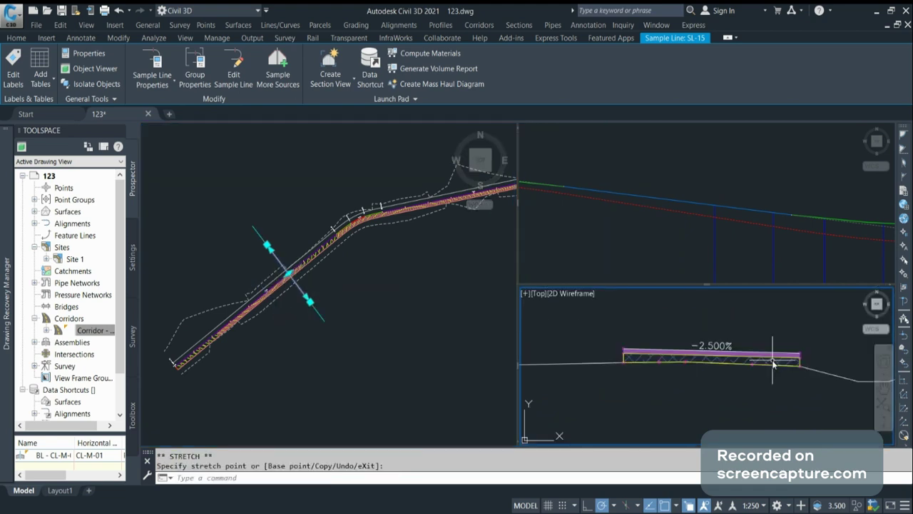
pyautogui.click(307, 286)
pyautogui.scroll(4, 306, 286)
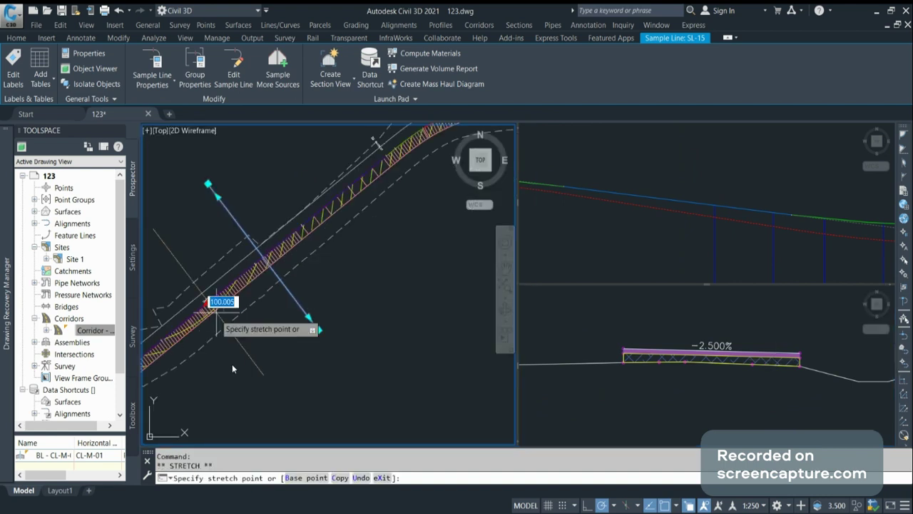
pyautogui.click(270, 357)
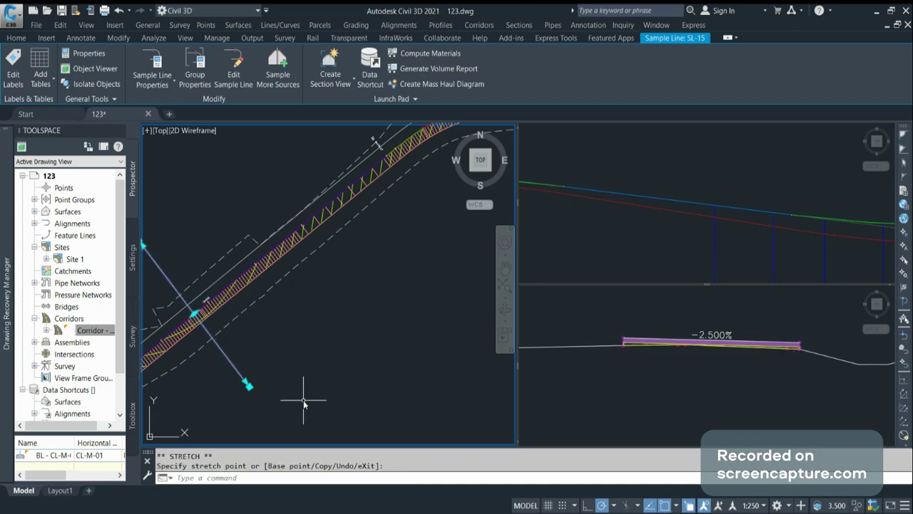
pyautogui.scroll(5, 673, 371)
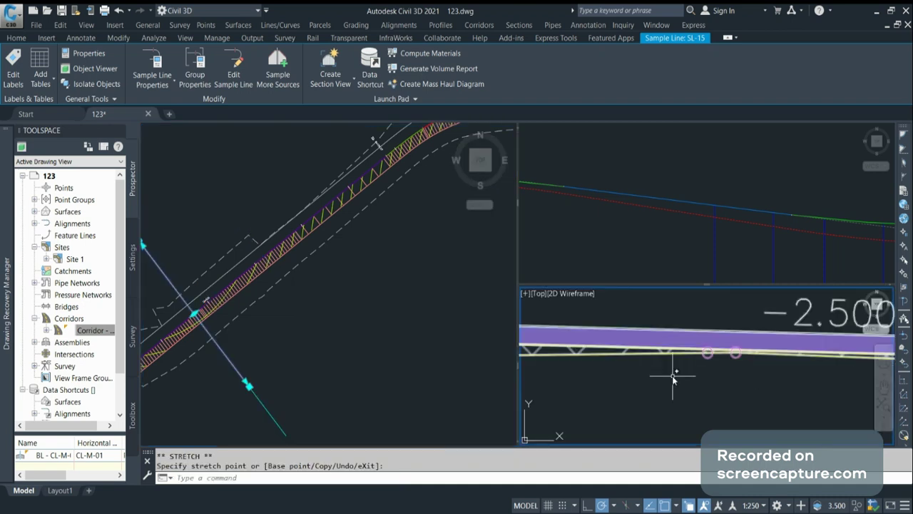
pyautogui.scroll(2, 616, 348)
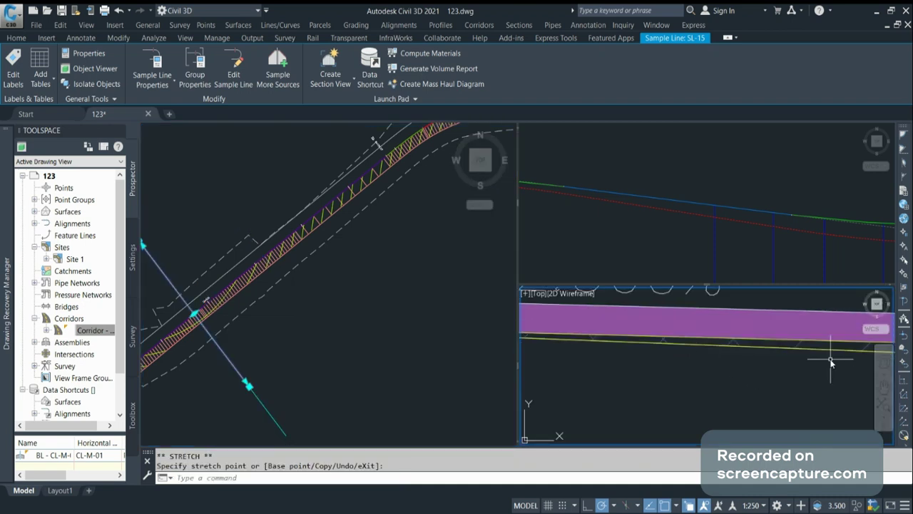
pyautogui.scroll(1, 830, 362)
pyautogui.scroll(-3, 730, 321)
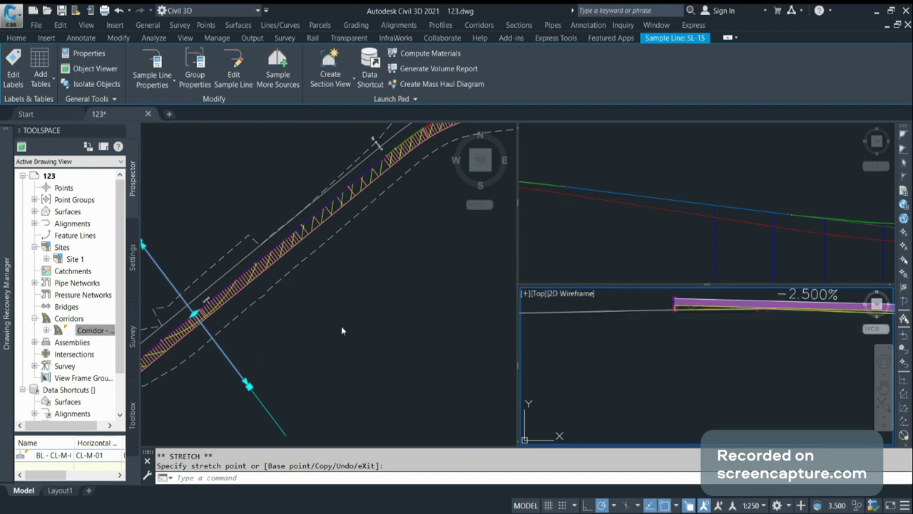
pyautogui.scroll(-4, 222, 292)
pyautogui.scroll(4, 286, 294)
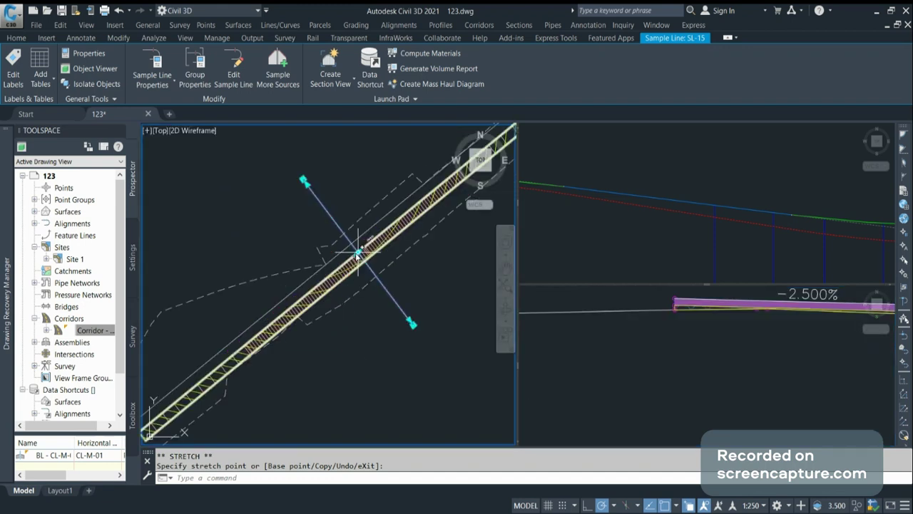
pyautogui.click(339, 329)
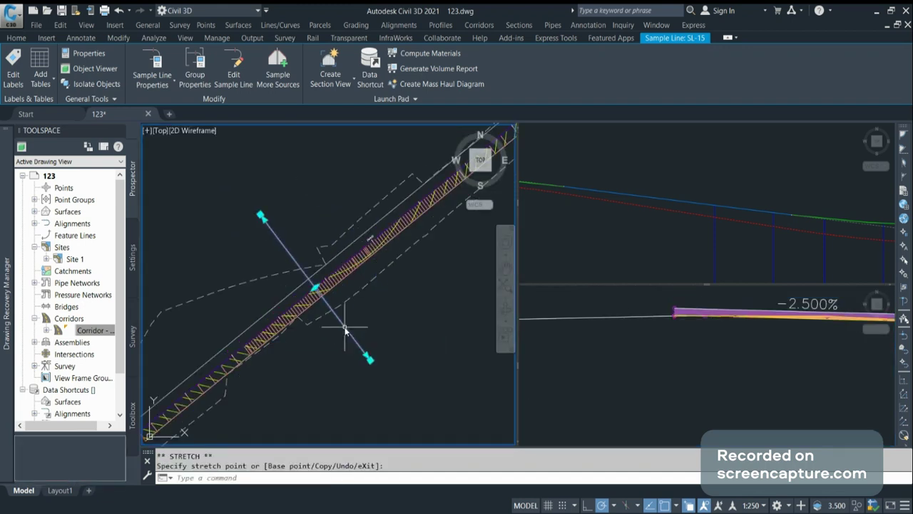
# Pan the SL-15 section view to inspect the hatched overlay at -2.500% cross slope.
pyautogui.click(729, 361)
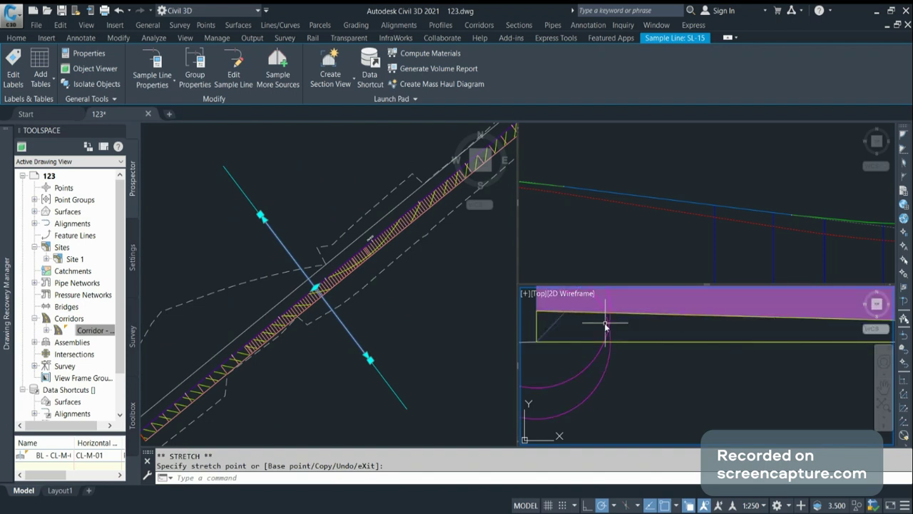
pyautogui.moveTo(591, 359)
pyautogui.keyDown('shift'); pyautogui.mouseDown(button='middle')
pyautogui.moveTo(840, 363)
pyautogui.moveTo(712, 338)
pyautogui.mouseUp(button='middle'); pyautogui.keyUp('shift')
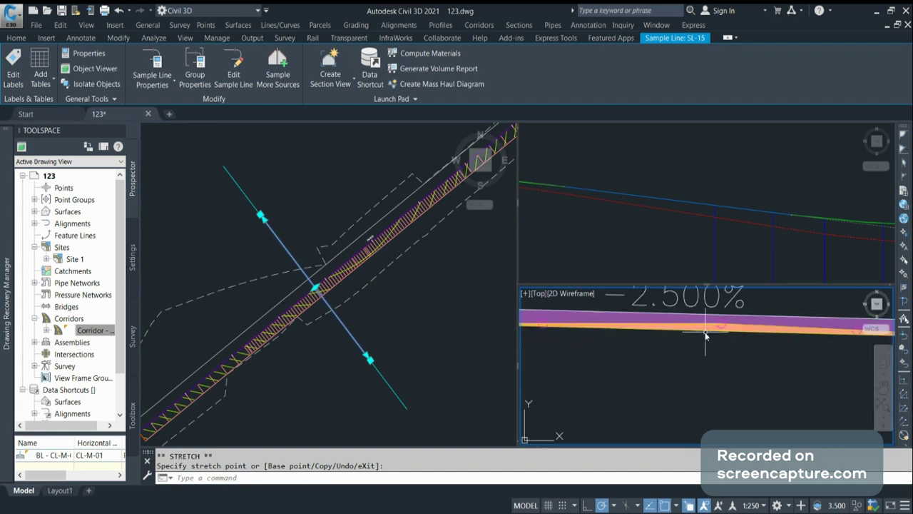
pyautogui.scroll(-3, 629, 342)
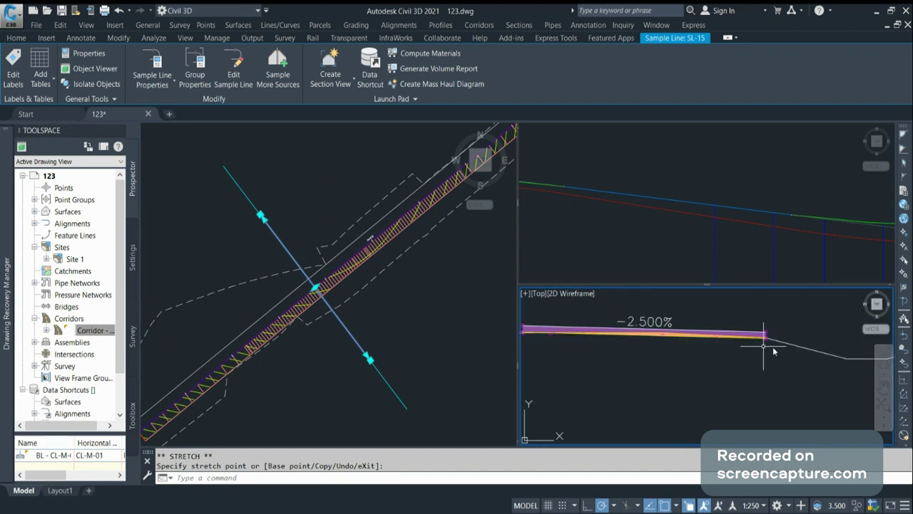
pyautogui.click(792, 345)
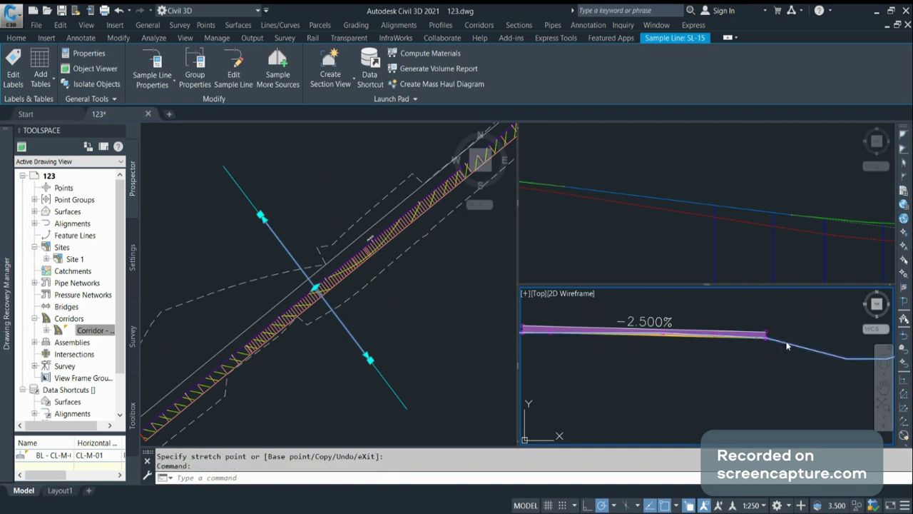
pyautogui.click(787, 346)
pyautogui.scroll(5, 761, 341)
pyautogui.scroll(-3, 761, 341)
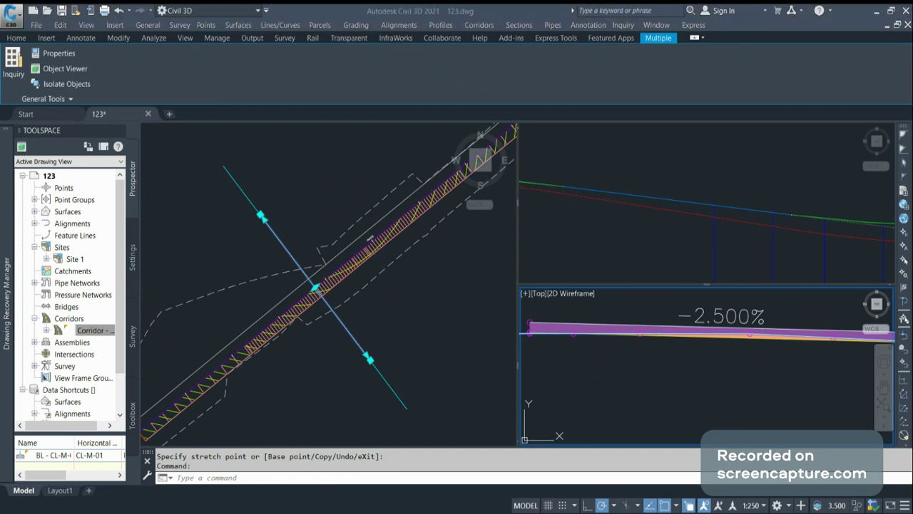
pyautogui.click(671, 165)
pyautogui.click(799, 309)
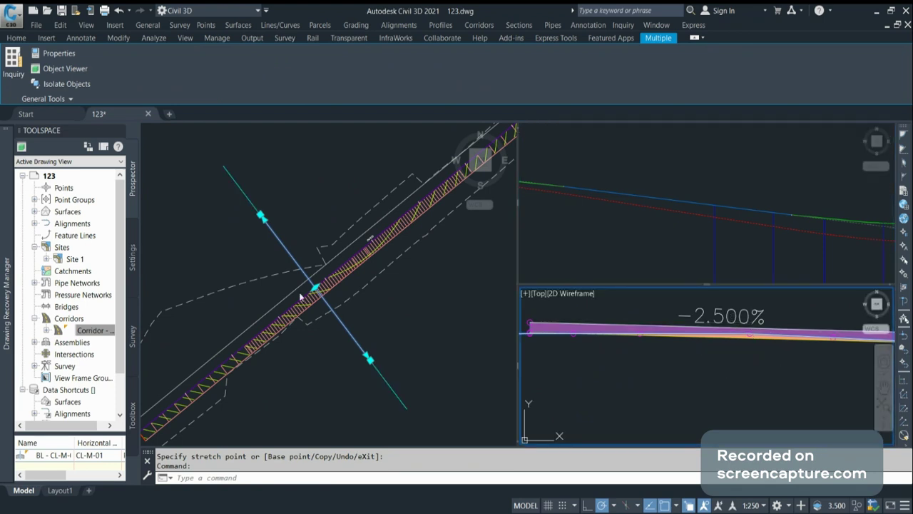
# Select the OverlayMillAndLevel1 overlay subassembly on the assembly in plan view.
pyautogui.click(368, 307)
pyautogui.press('Escape')
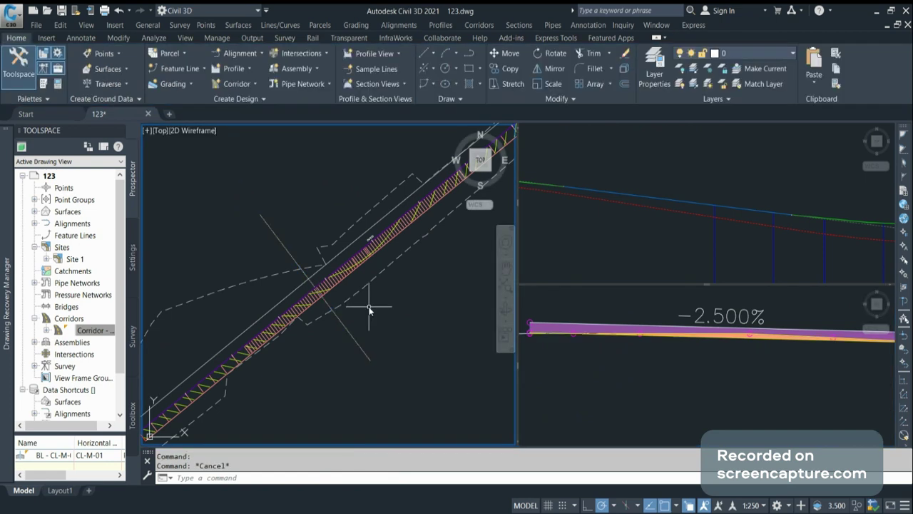
pyautogui.scroll(-5, 273, 356)
pyautogui.scroll(-1, 273, 357)
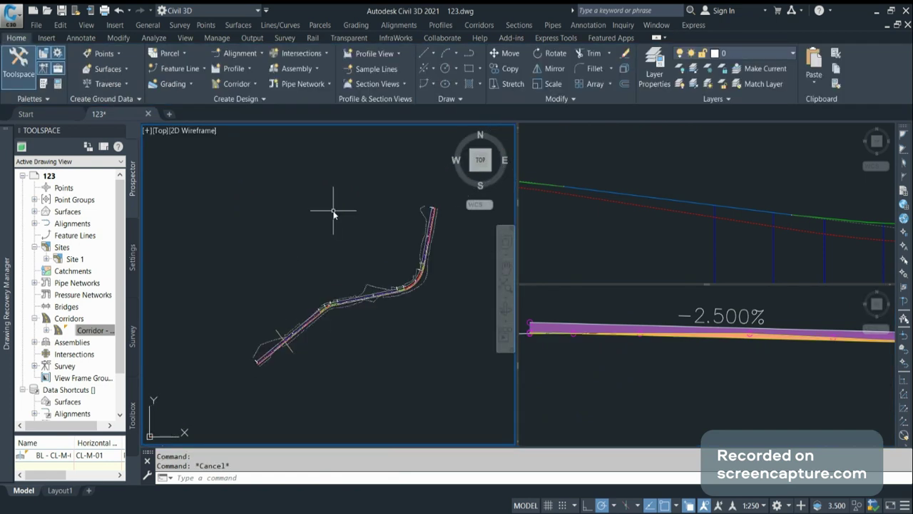
pyautogui.scroll(-1, 333, 212)
pyautogui.scroll(-10, 370, 149)
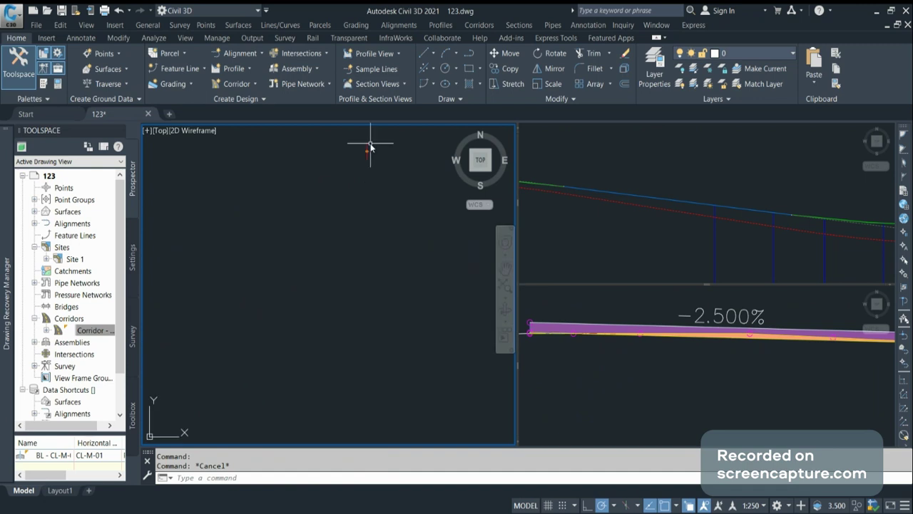
pyautogui.scroll(5, 361, 205)
pyautogui.scroll(4, 362, 205)
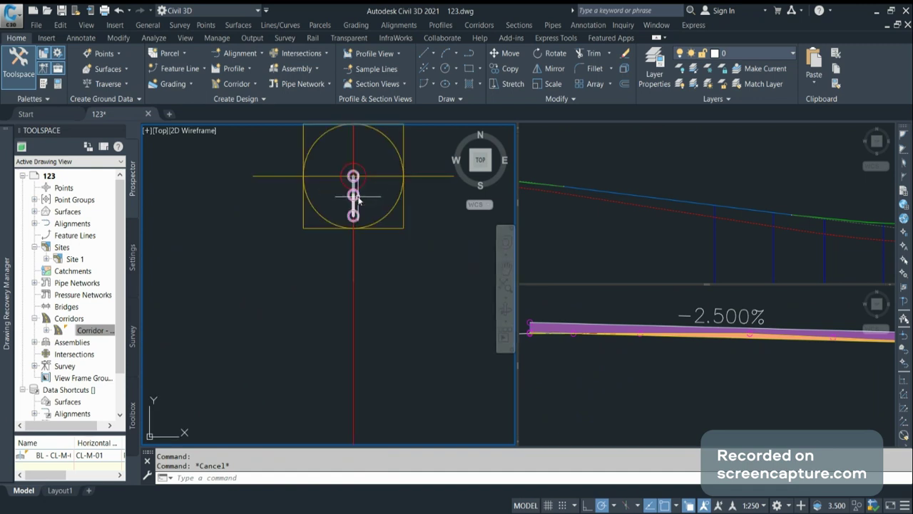
pyautogui.click(358, 201)
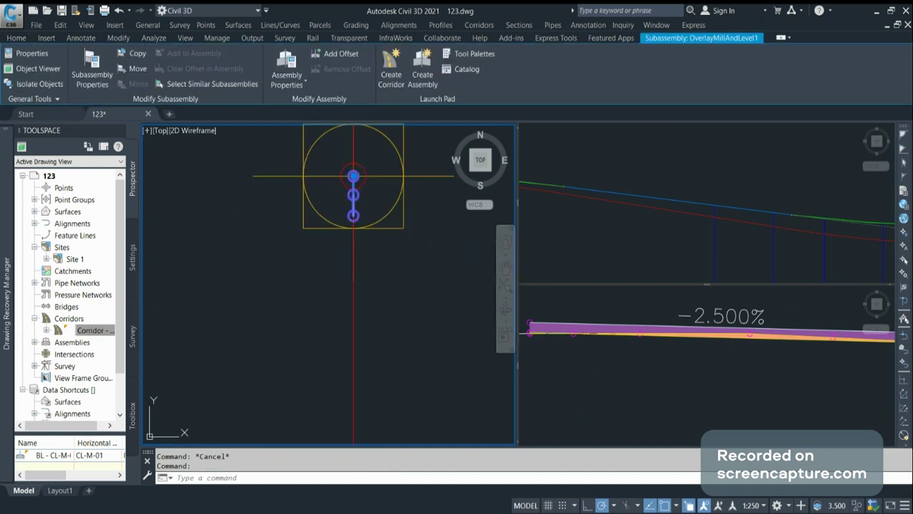
# Set Overlay Slope Options to User Defined, keeping the -2.500% default slope.
pyautogui.click(92, 75)
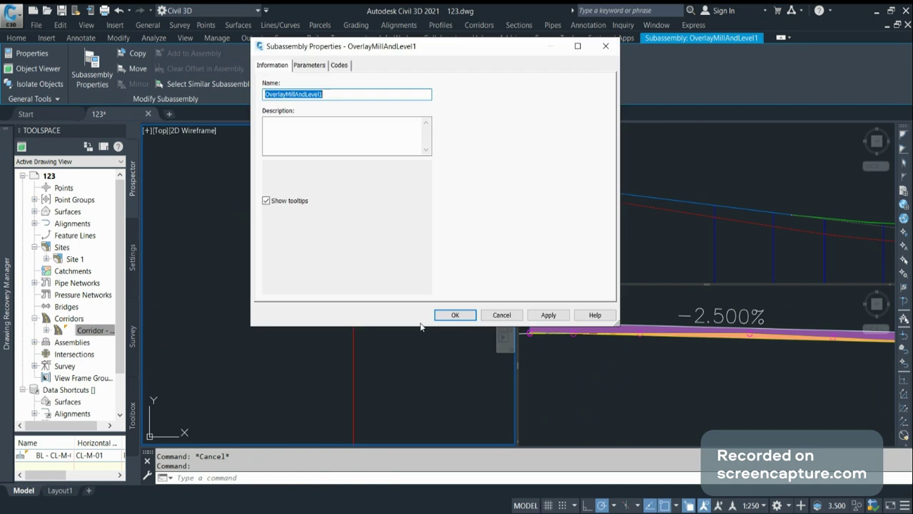
pyautogui.click(314, 69)
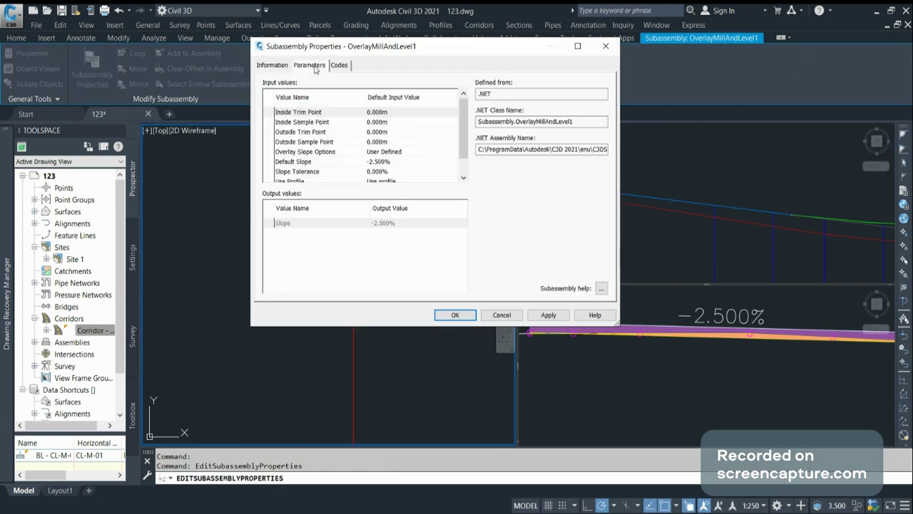
pyautogui.doubleClick(404, 152)
pyautogui.click(417, 184)
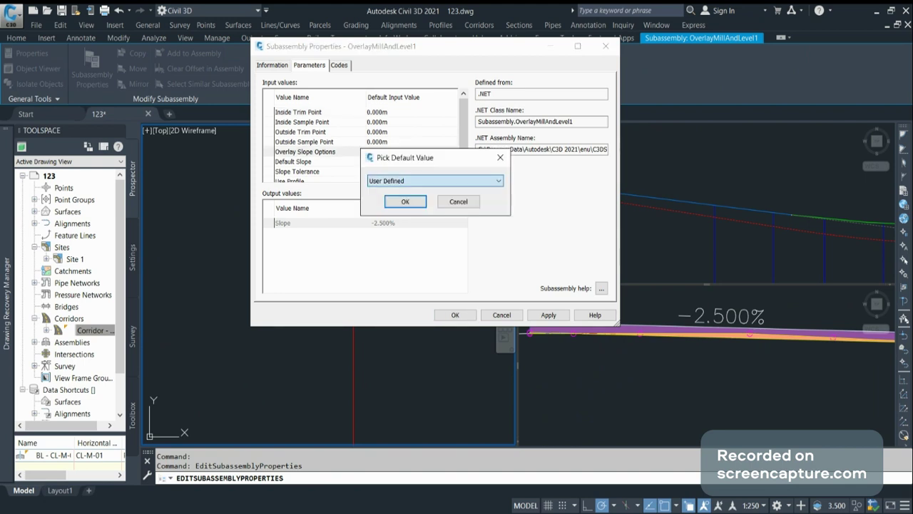
pyautogui.click(404, 201)
pyautogui.click(451, 313)
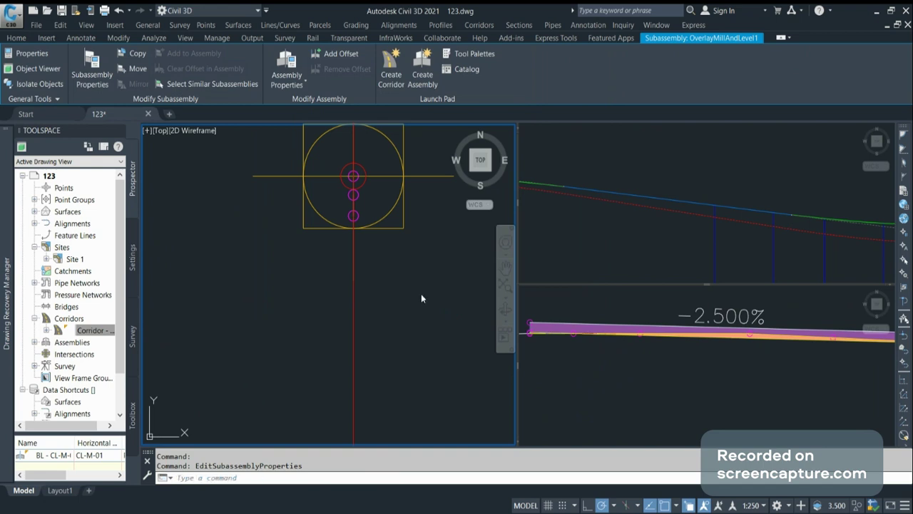
# Open the corridor region's Target Mapping at the Outside Sample Offset Target entry.
pyautogui.press('Escape')
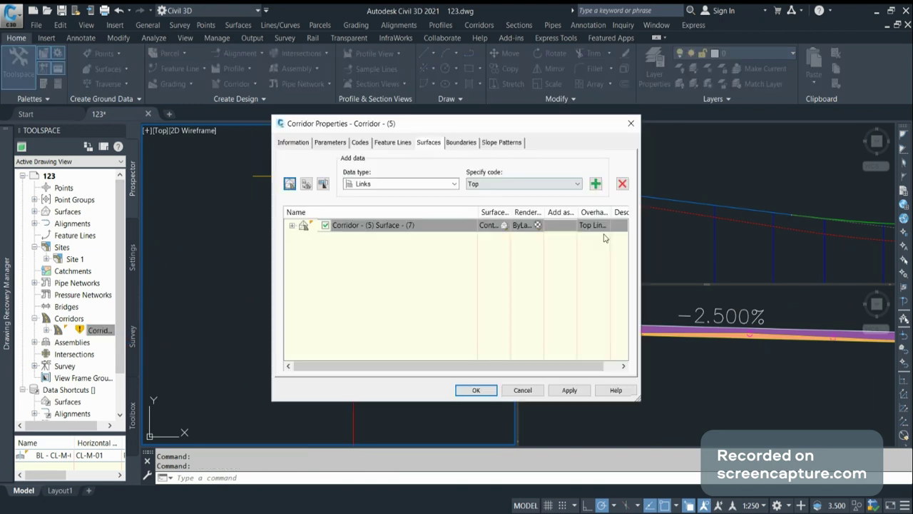
pyautogui.click(330, 143)
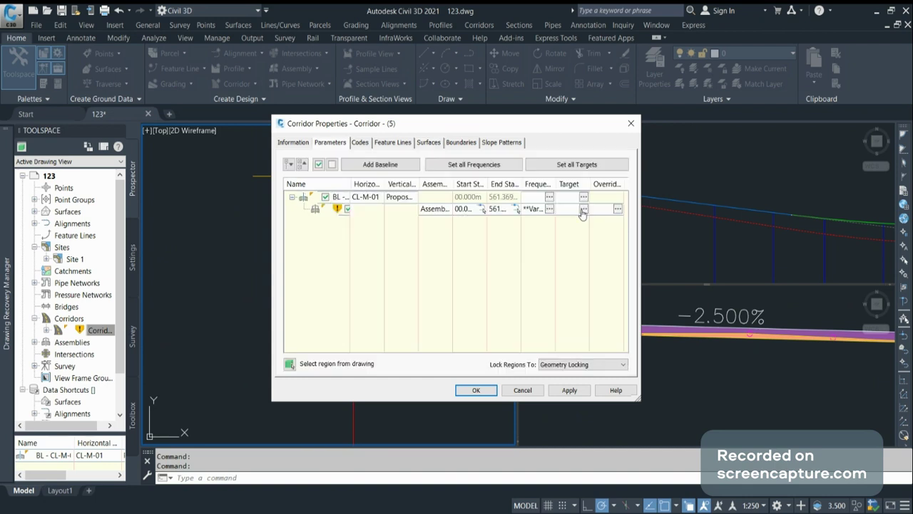
pyautogui.click(583, 209)
pyautogui.moveTo(659, 130)
pyautogui.mouseDown()
pyautogui.moveTo(481, 91)
pyautogui.moveTo(409, 91)
pyautogui.mouseUp()
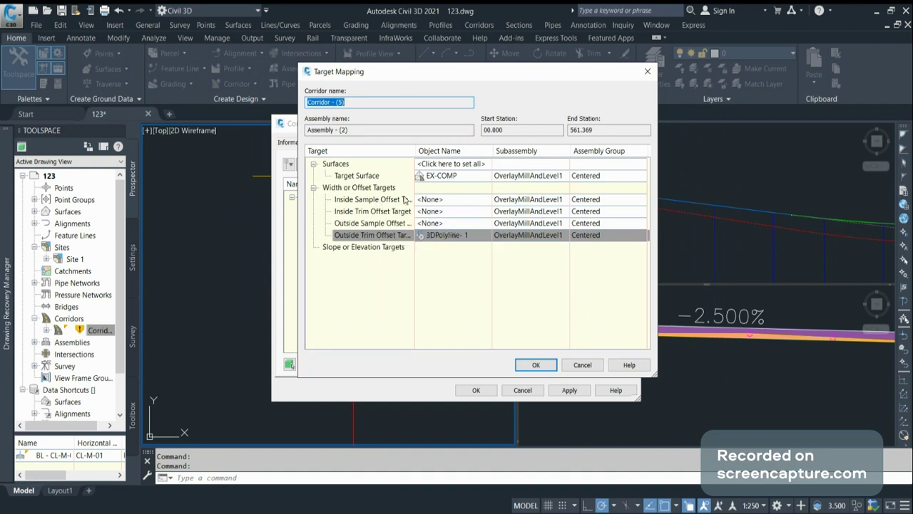
pyautogui.click(474, 224)
pyautogui.click(473, 223)
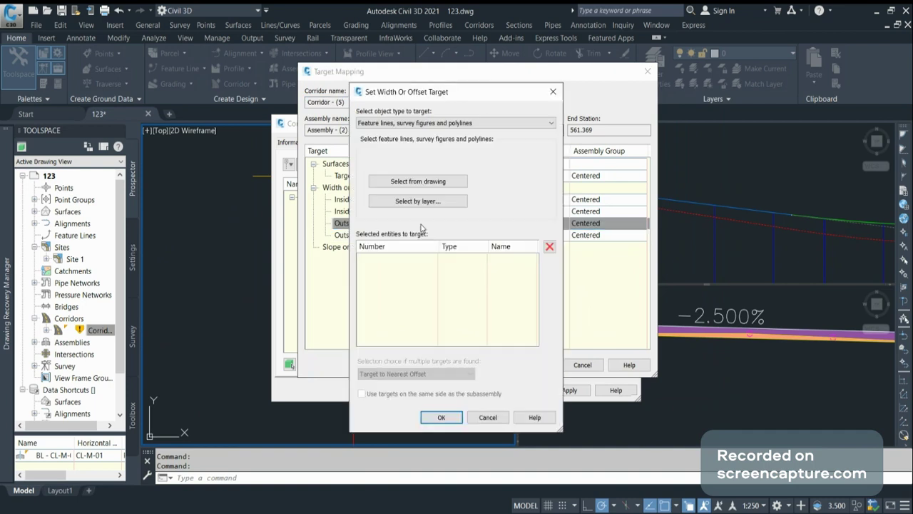
pyautogui.press('Escape')
pyautogui.click(476, 224)
# Pick 3DPolyline-1 along the corridor edge as the outside sample offset target.
pyautogui.click(418, 182)
pyautogui.scroll(-5, 412, 208)
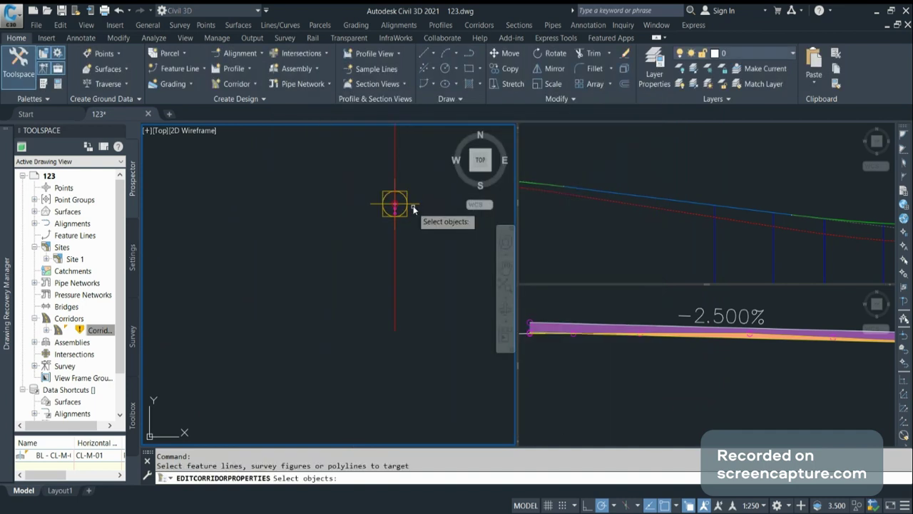
pyautogui.scroll(-3, 392, 213)
pyautogui.moveTo(393, 213); pyautogui.dragTo(326, 318, button='middle')
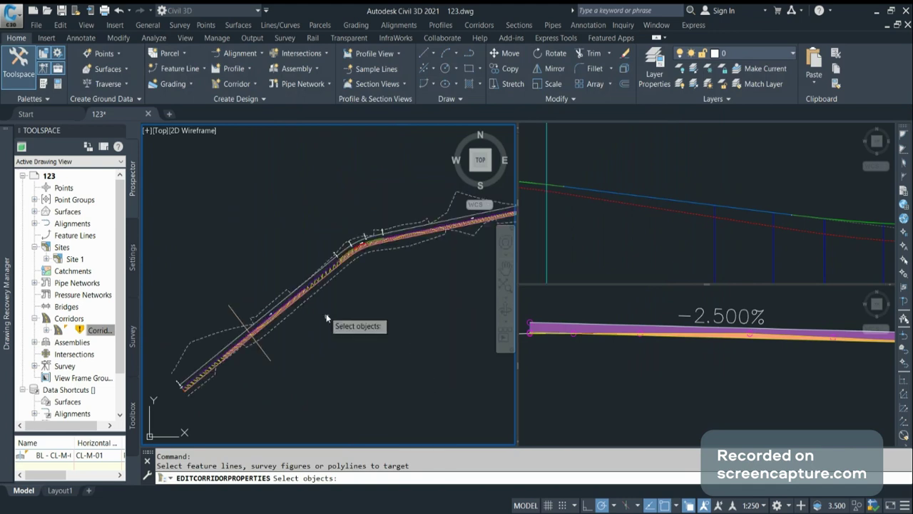
pyautogui.scroll(5, 314, 257)
pyautogui.click(310, 248)
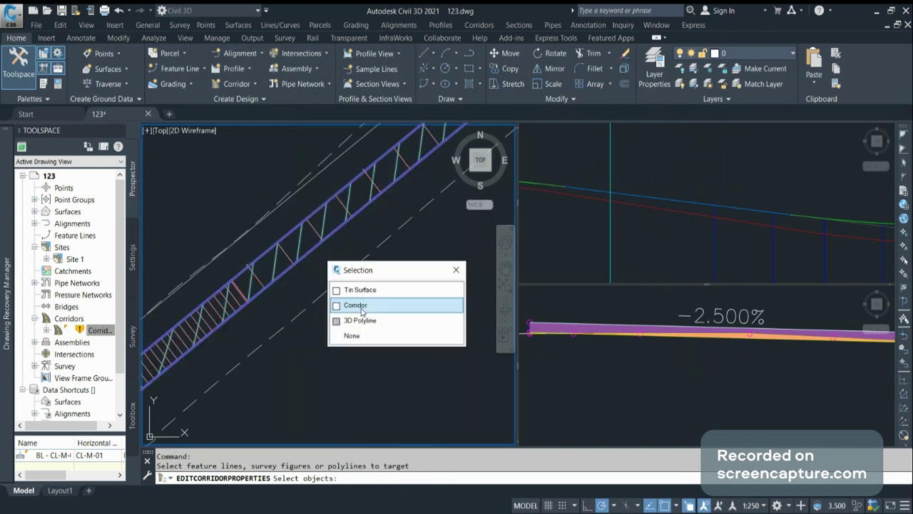
pyautogui.click(361, 306)
pyautogui.scroll(2, 360, 322)
pyautogui.click(290, 243)
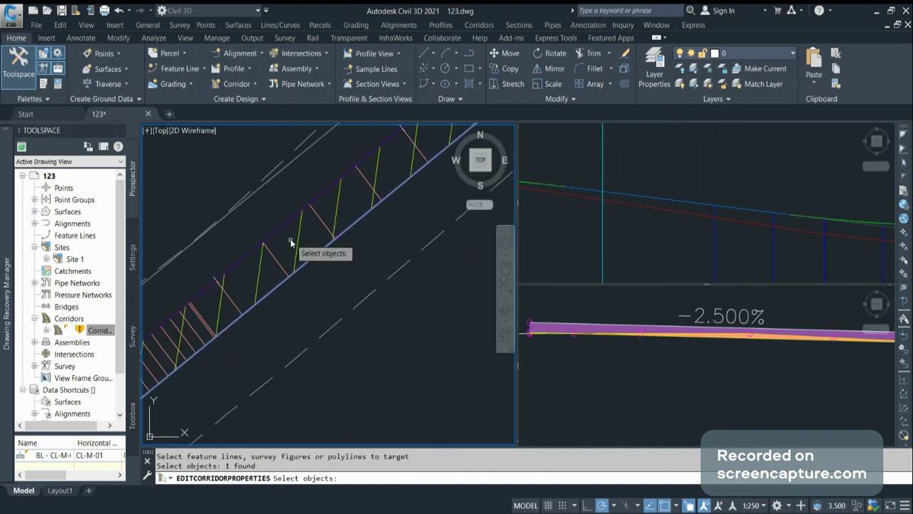
pyautogui.scroll(1, 264, 241)
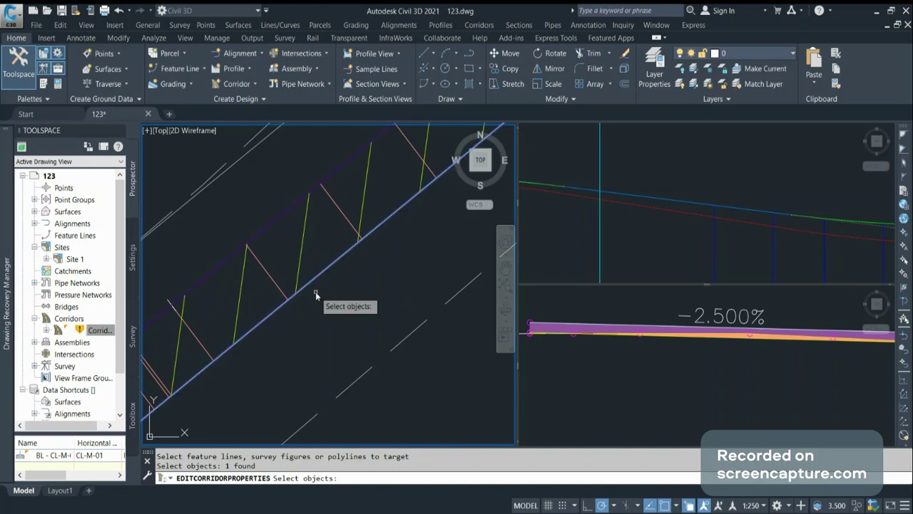
pyautogui.press('Return')
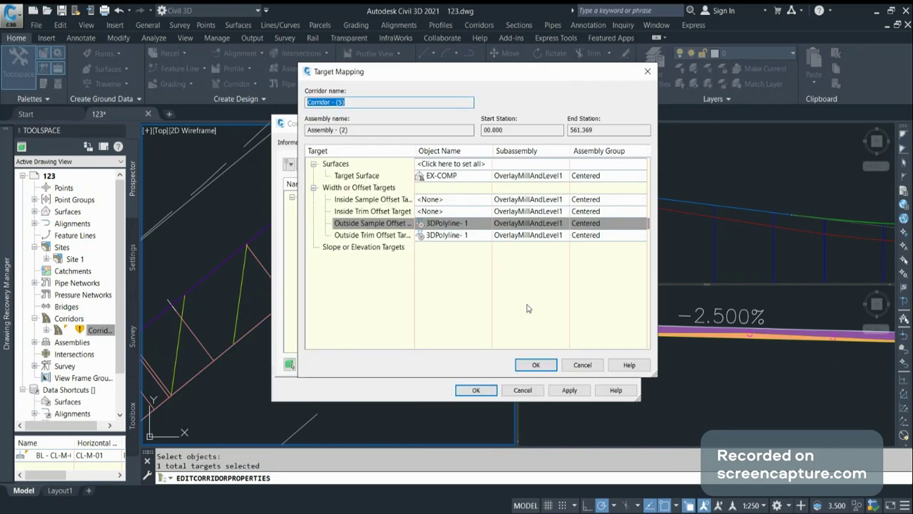
# Apply the new target mapping and rebuild Corridor - (5).
pyautogui.click(536, 364)
pyautogui.click(478, 390)
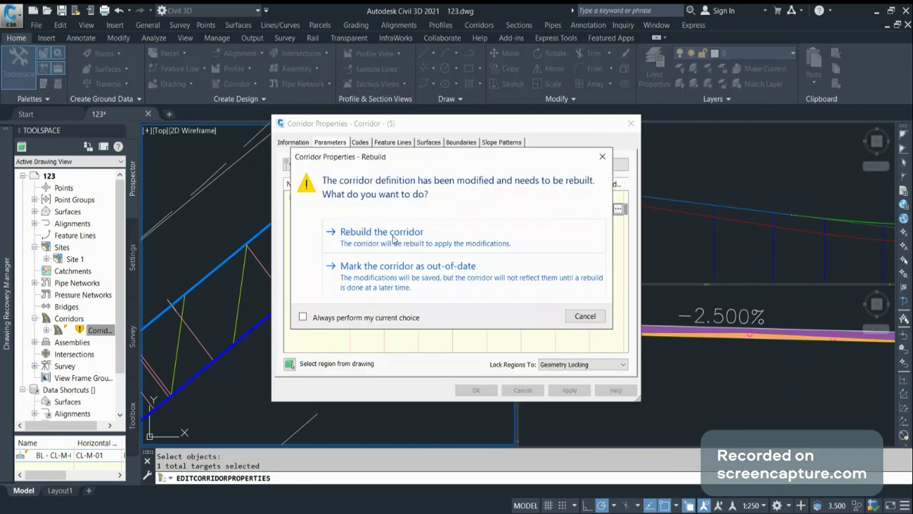
pyautogui.click(393, 238)
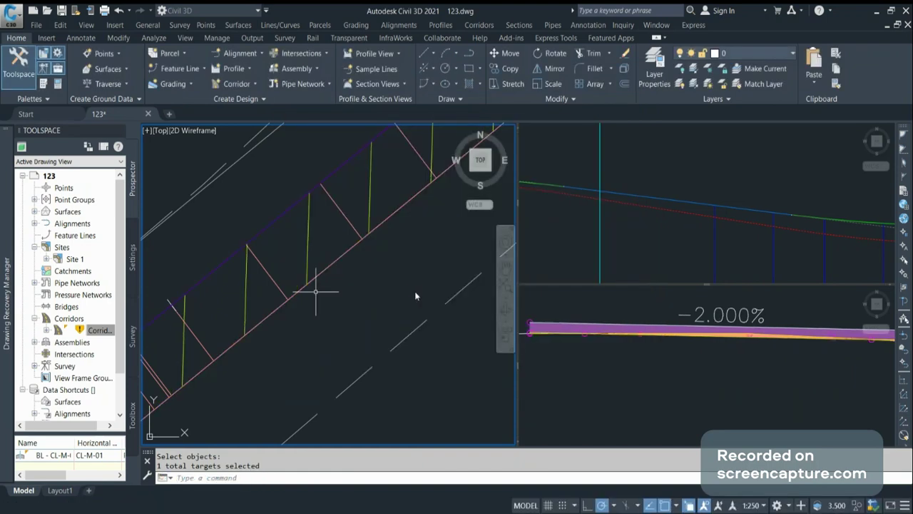
pyautogui.click(712, 373)
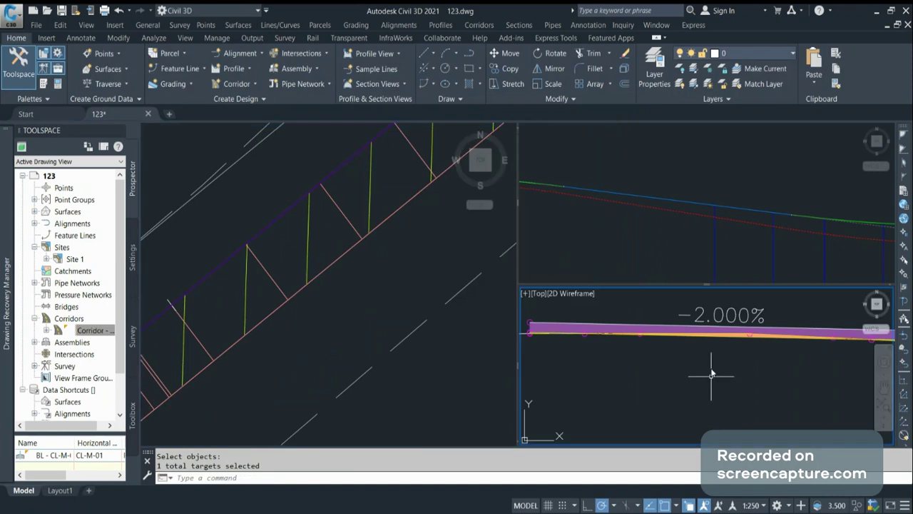
pyautogui.click(692, 319)
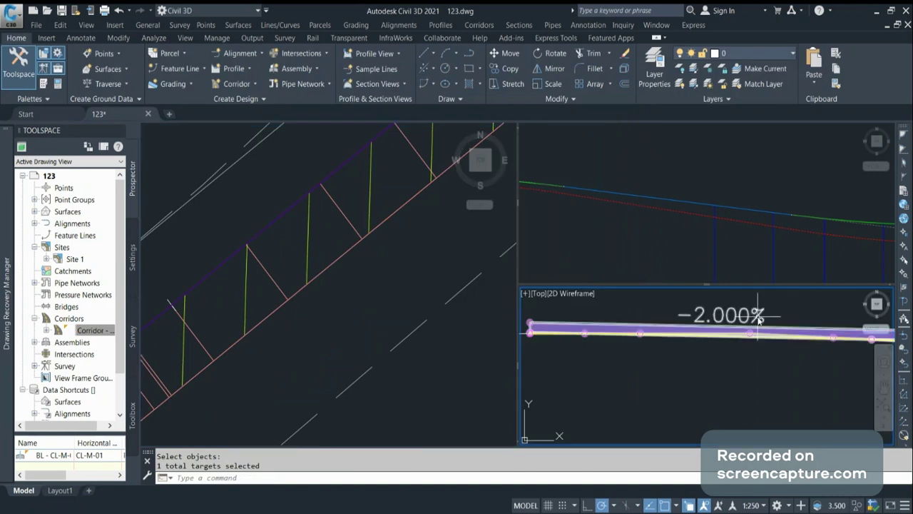
pyautogui.click(344, 292)
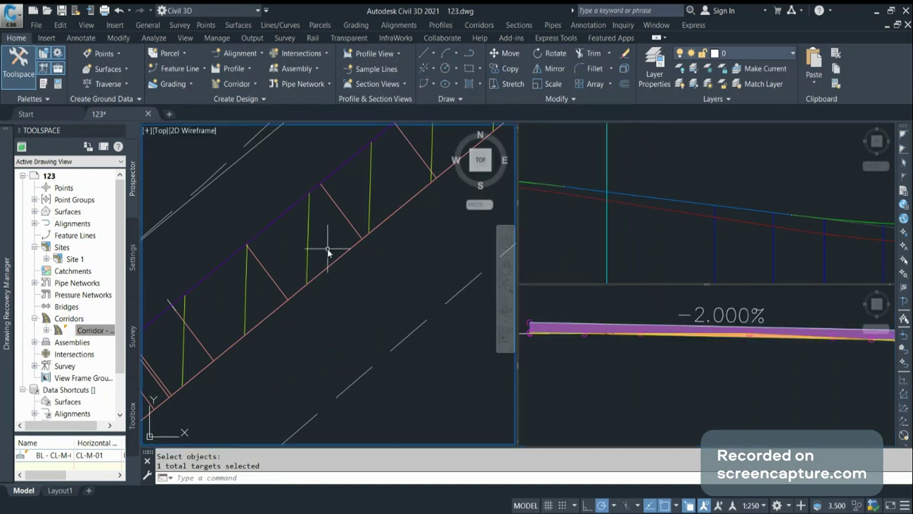
pyautogui.click(96, 331)
pyautogui.scroll(-5, 262, 383)
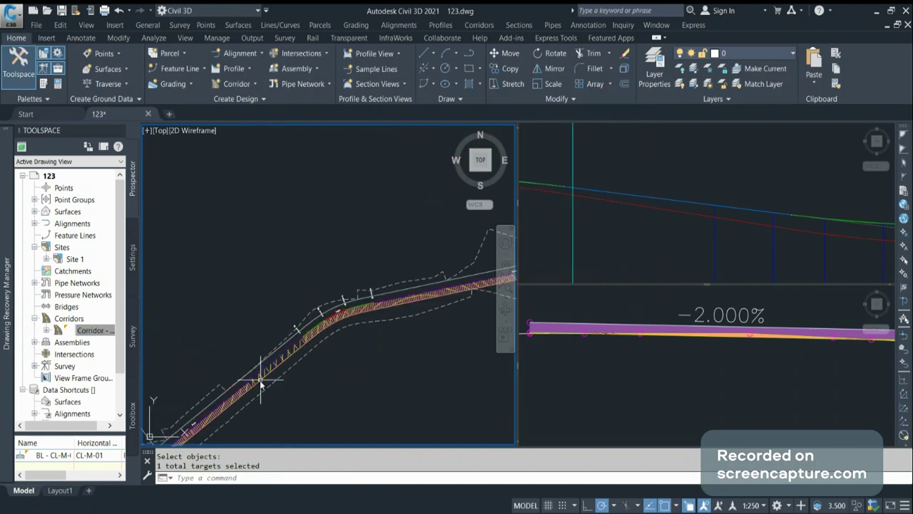
pyautogui.scroll(-5, 261, 383)
pyautogui.scroll(4, 241, 361)
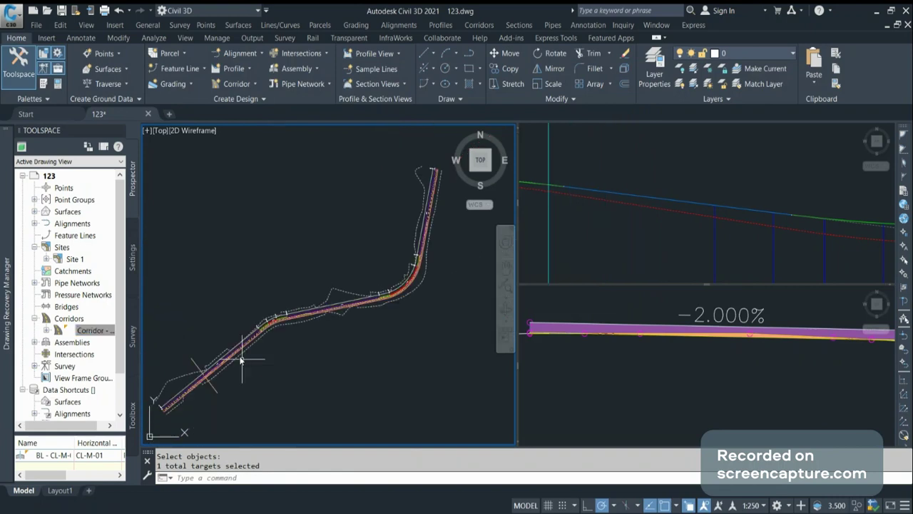
pyautogui.scroll(4, 241, 360)
pyautogui.scroll(4, 277, 360)
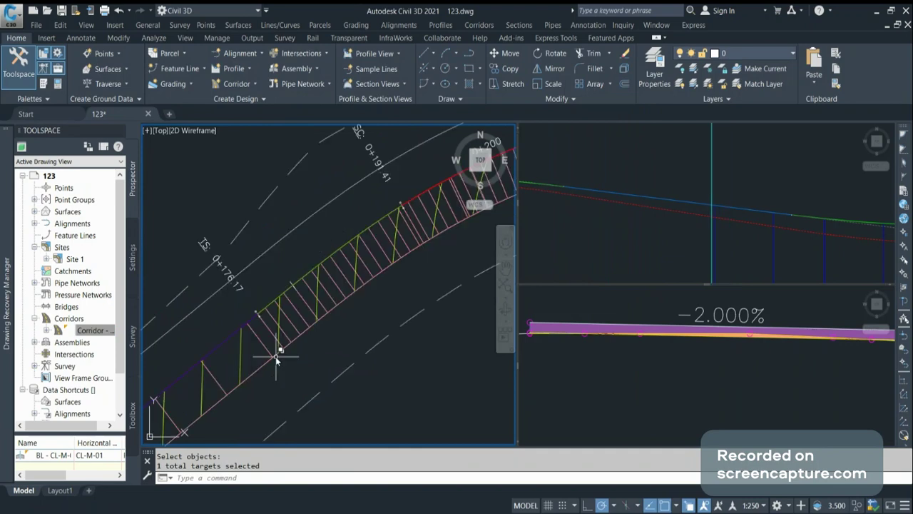
pyautogui.scroll(-2, 367, 225)
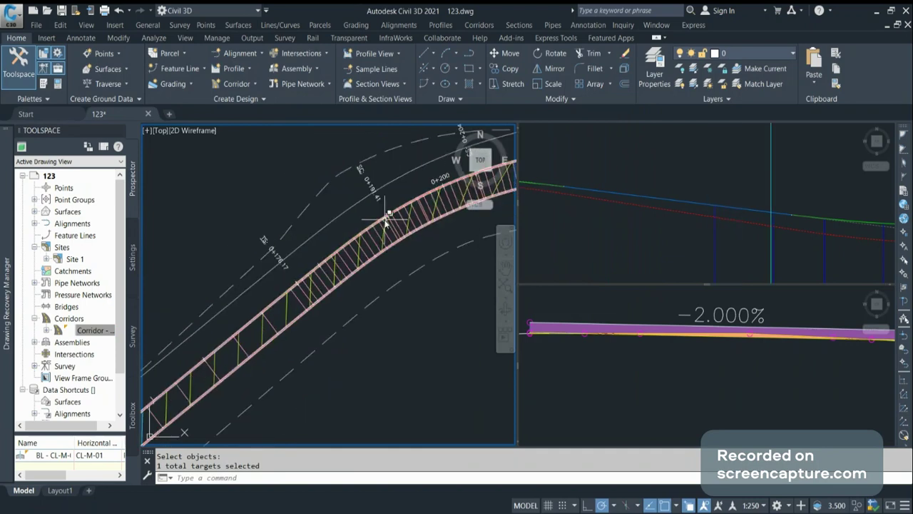
pyautogui.scroll(-2, 266, 341)
pyautogui.scroll(2, 235, 348)
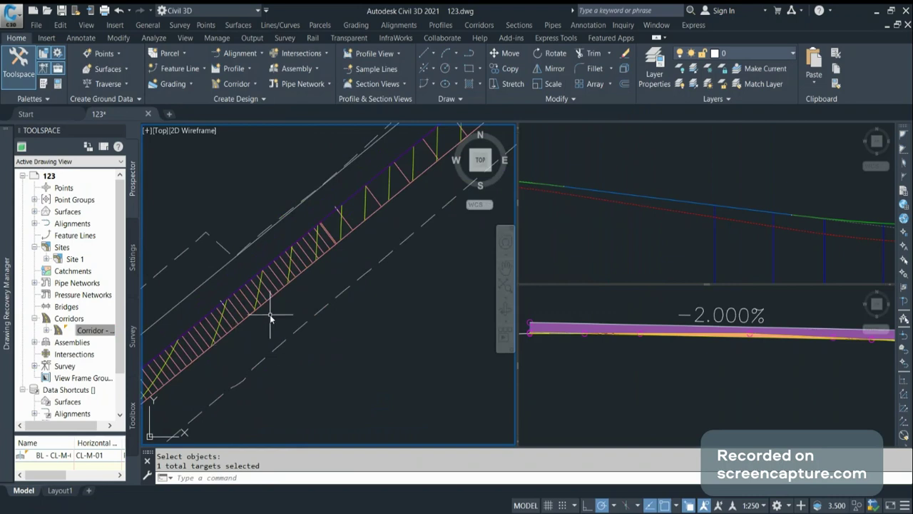
pyautogui.scroll(2, 270, 314)
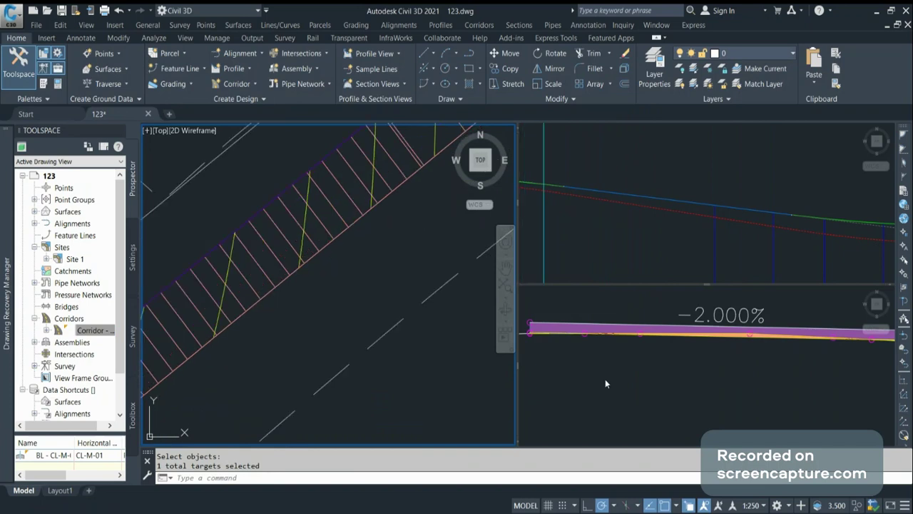
pyautogui.scroll(4, 758, 337)
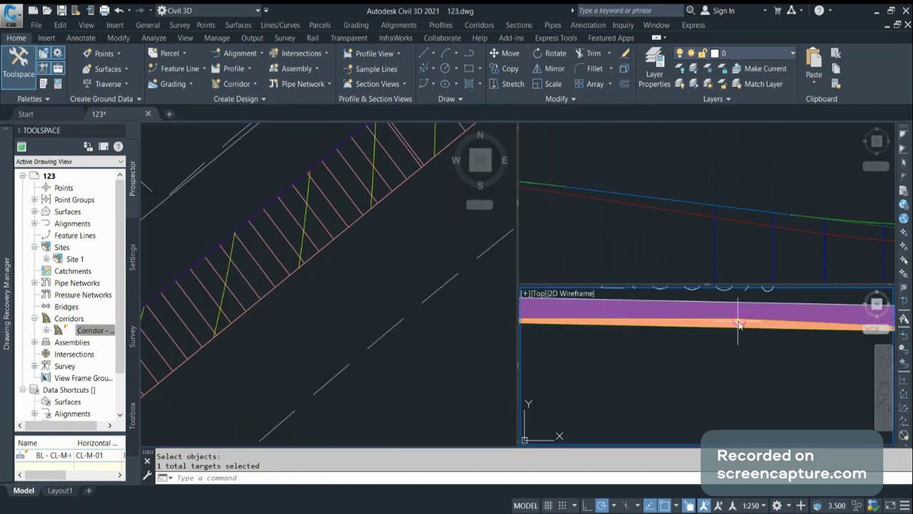
pyautogui.scroll(-1, 684, 331)
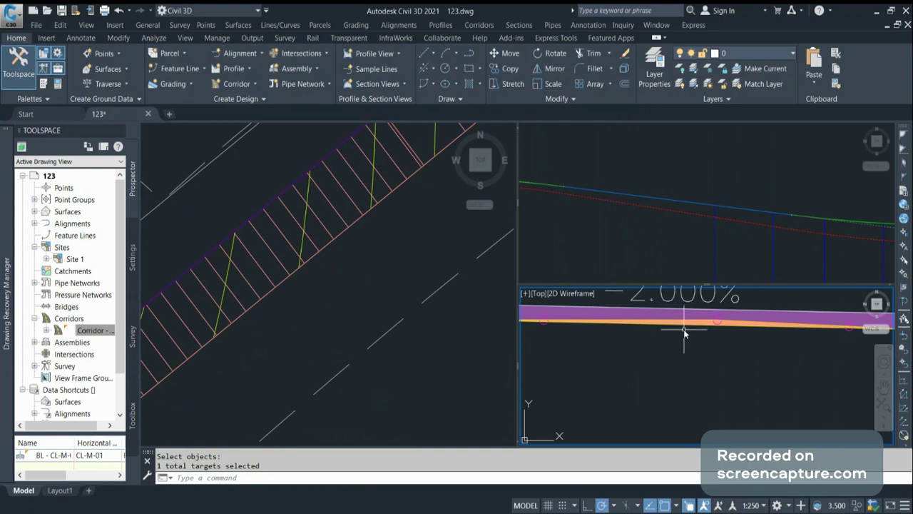
pyautogui.click(360, 261)
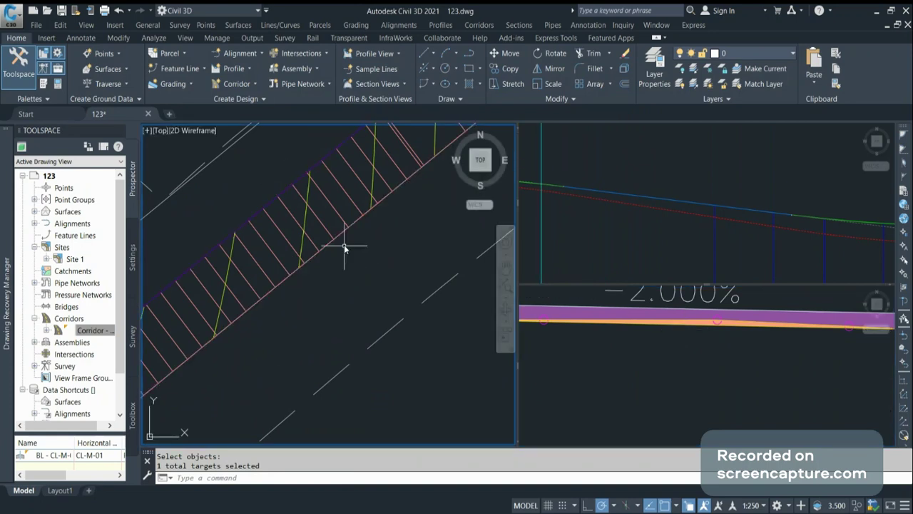
pyautogui.scroll(-2, 718, 312)
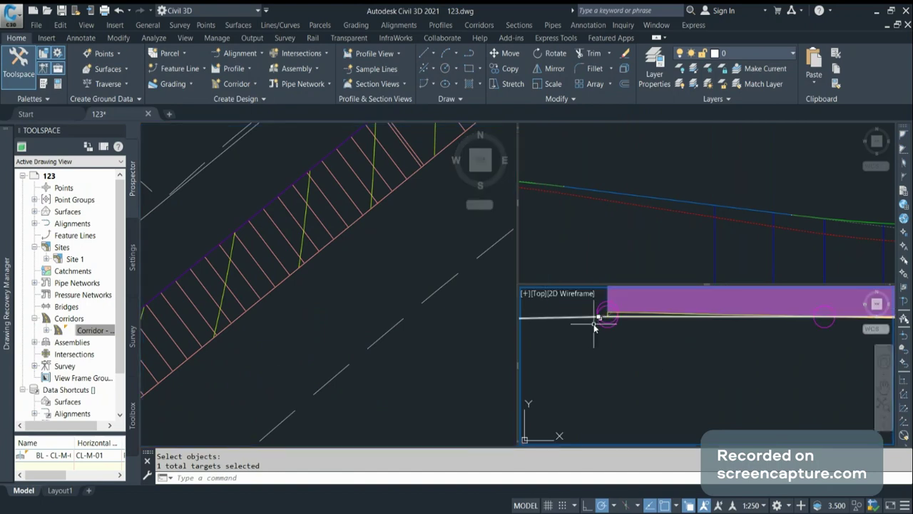
pyautogui.moveTo(785, 328); pyautogui.dragTo(692, 339, button='middle')
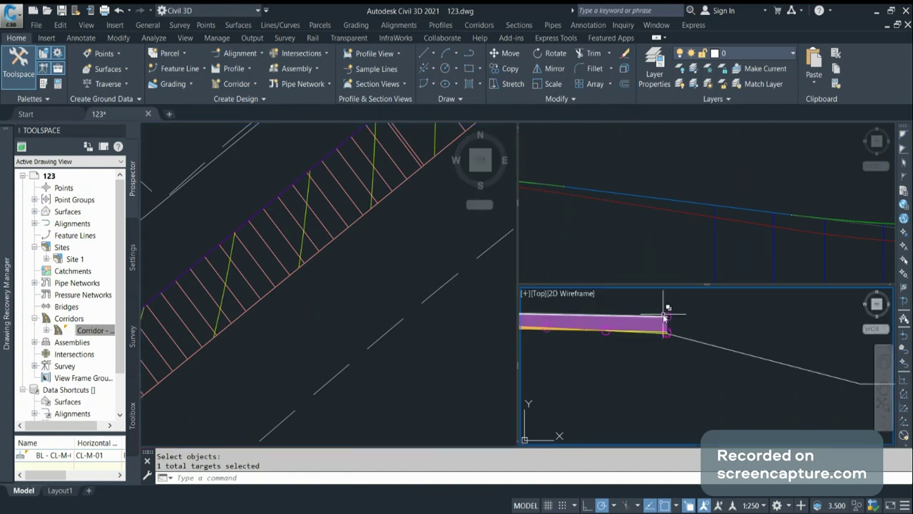
pyautogui.scroll(2, 709, 330)
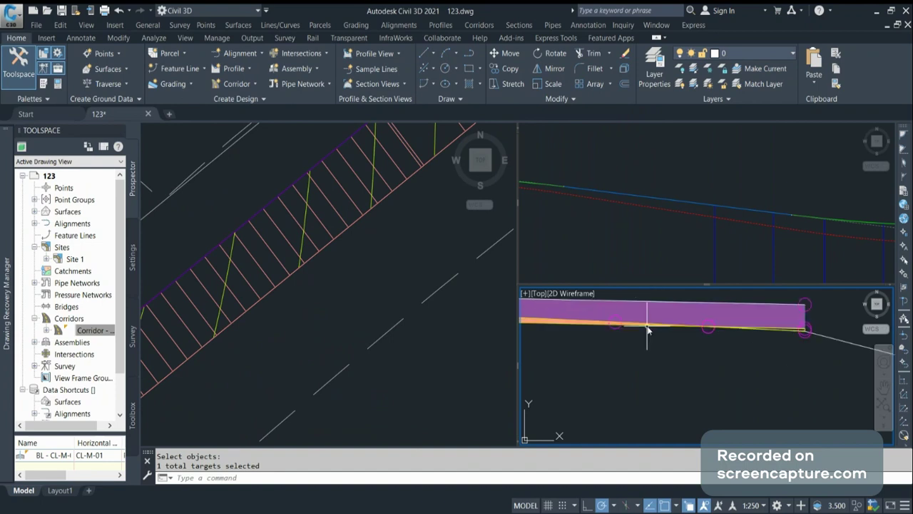
pyautogui.scroll(-2, 699, 334)
pyautogui.scroll(2, 685, 338)
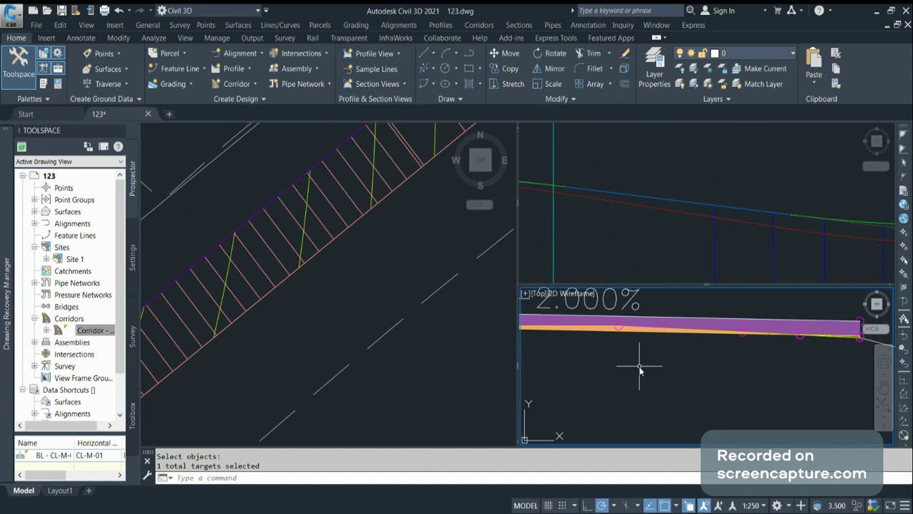
pyautogui.scroll(2, 656, 331)
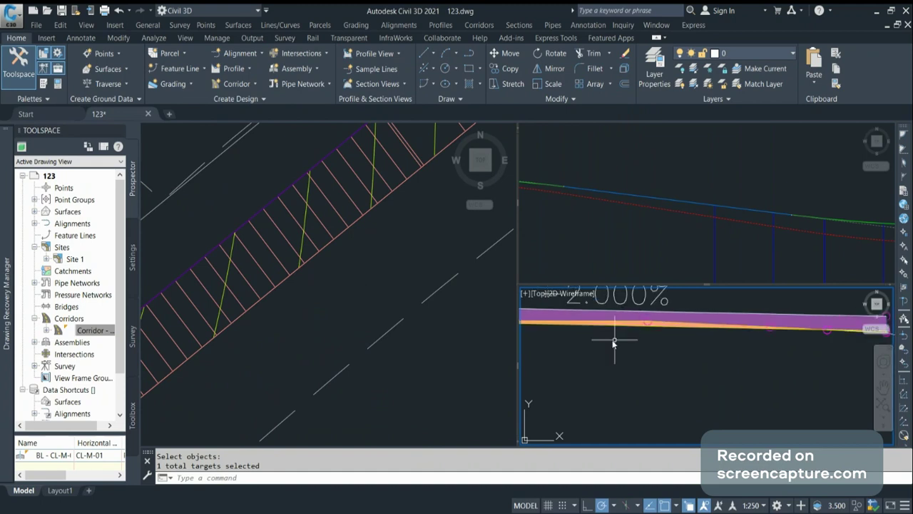
pyautogui.scroll(-2, 643, 330)
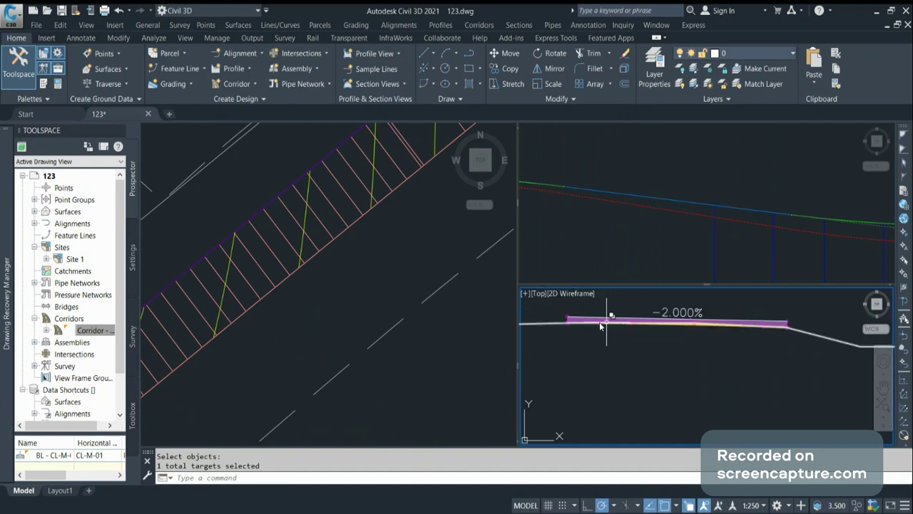
pyautogui.scroll(2, 600, 325)
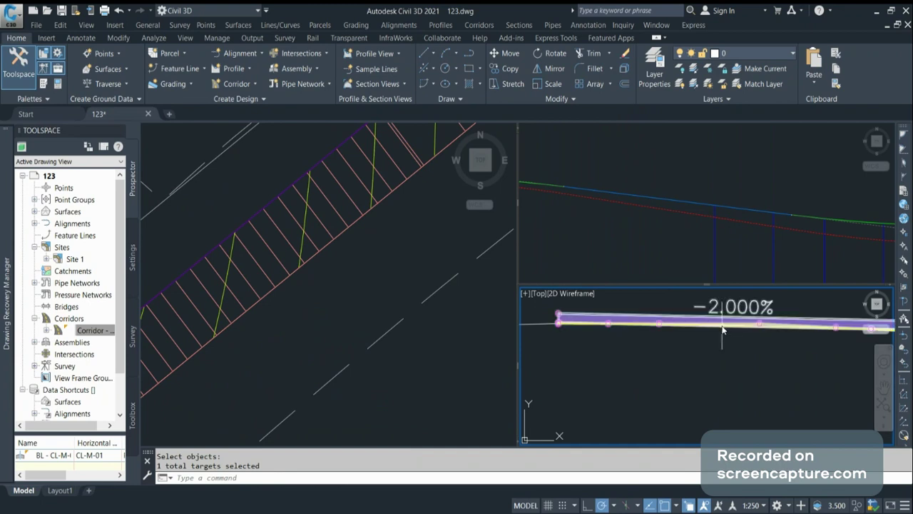
pyautogui.click(580, 320)
pyautogui.scroll(-4, 602, 341)
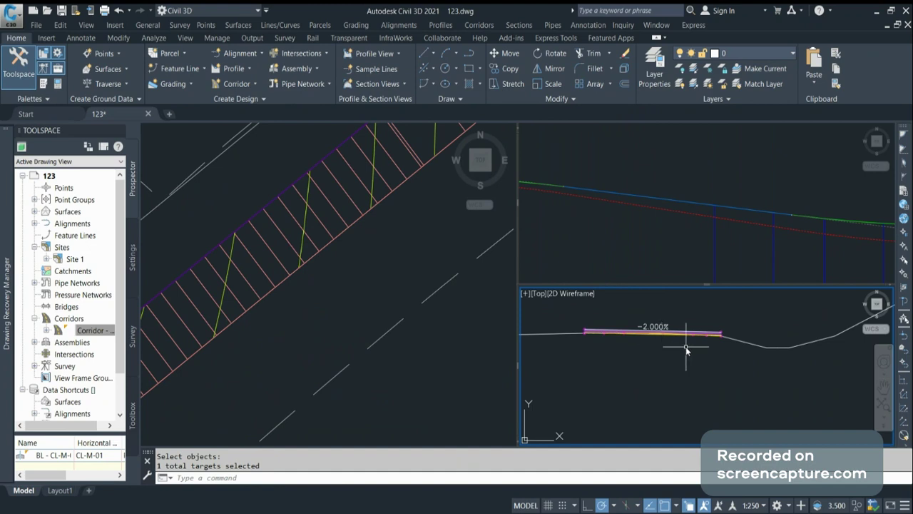
pyautogui.scroll(4, 599, 338)
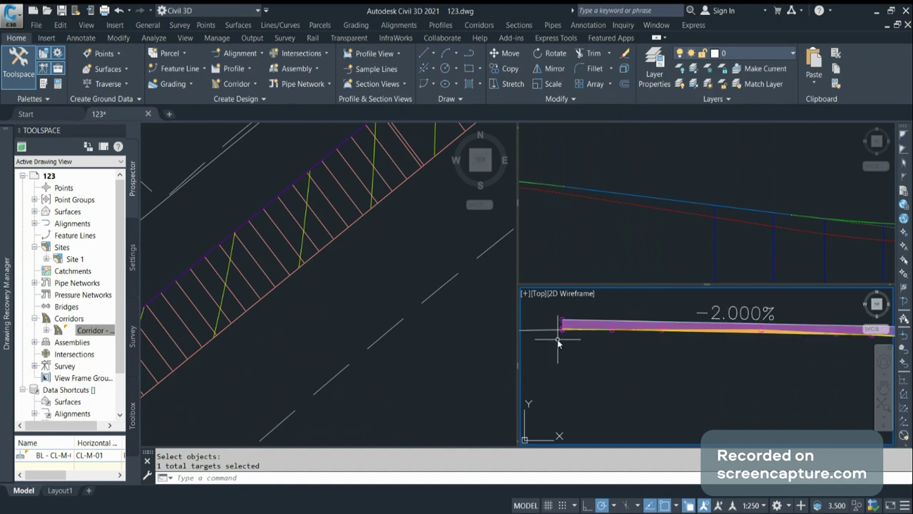
pyautogui.scroll(-4, 558, 337)
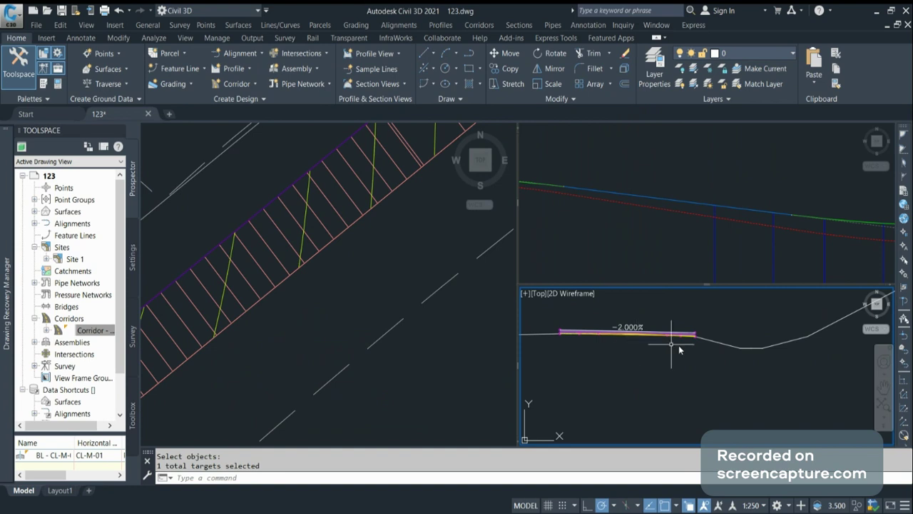
pyautogui.scroll(3, 632, 322)
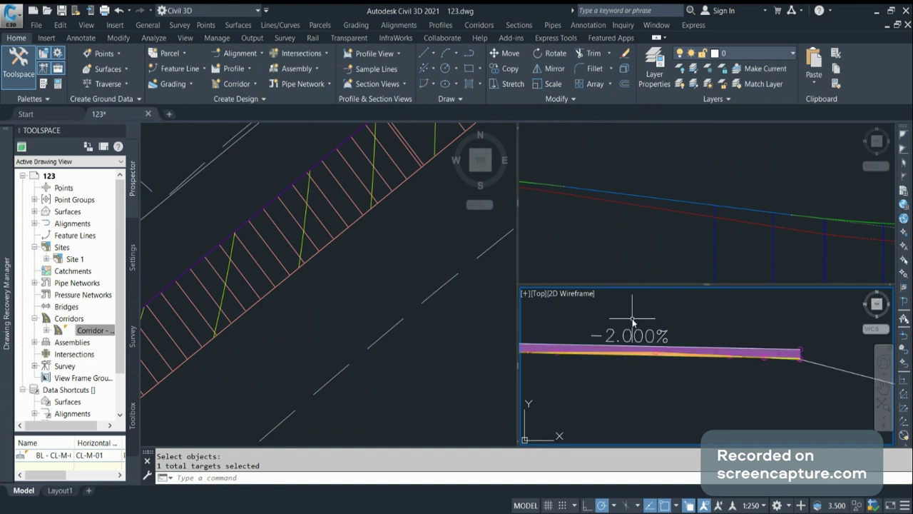
# Change OverlayMillAndLevel1's Overlay Slope Options from Match slope to Outside lane superelevation.
pyautogui.scroll(-2, 285, 303)
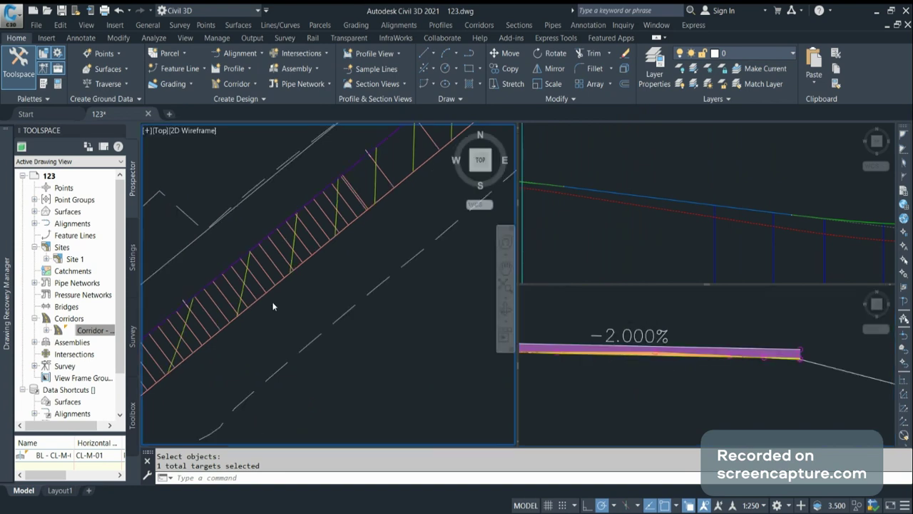
pyautogui.scroll(-5, 272, 307)
pyautogui.scroll(-4, 307, 310)
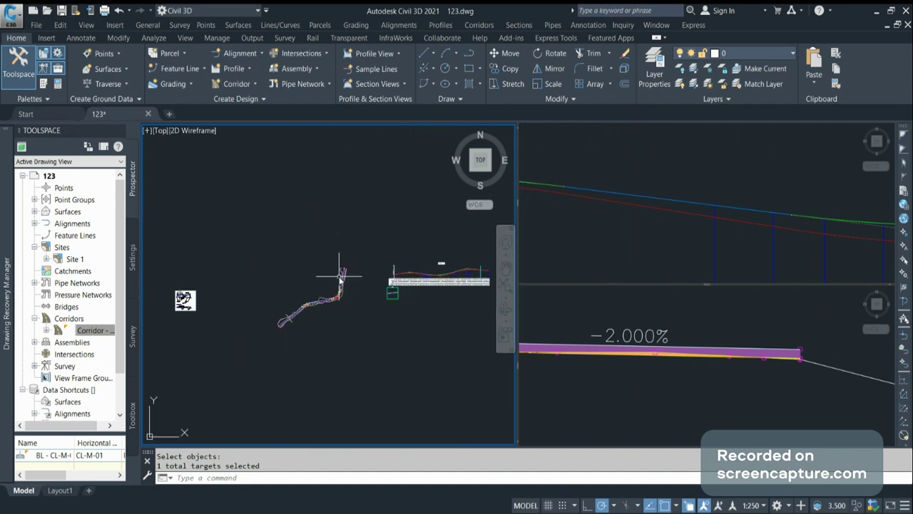
pyautogui.scroll(-5, 345, 246)
pyautogui.scroll(3, 350, 218)
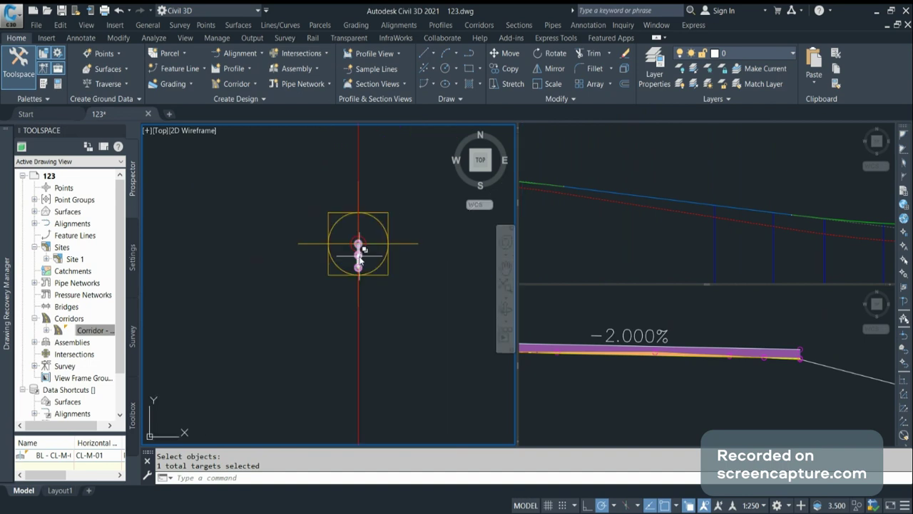
pyautogui.scroll(3, 364, 261)
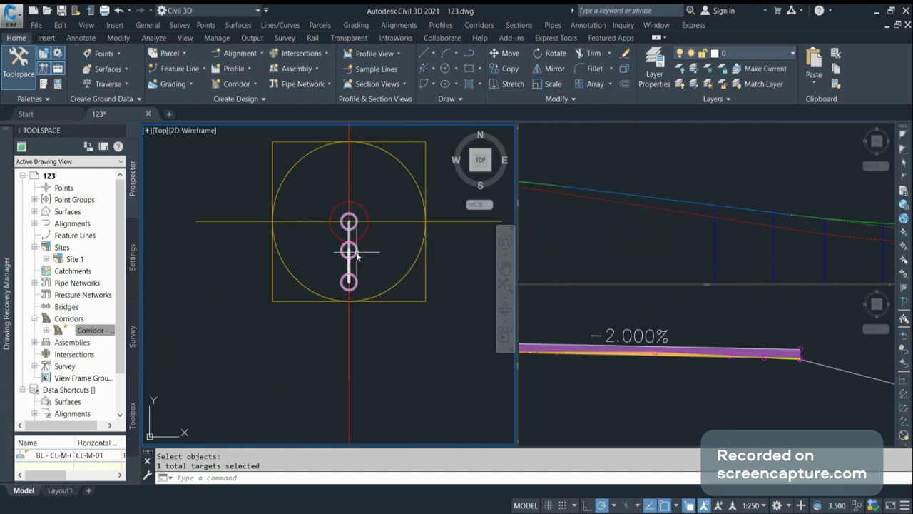
pyautogui.click(357, 252)
pyautogui.doubleClick(349, 221)
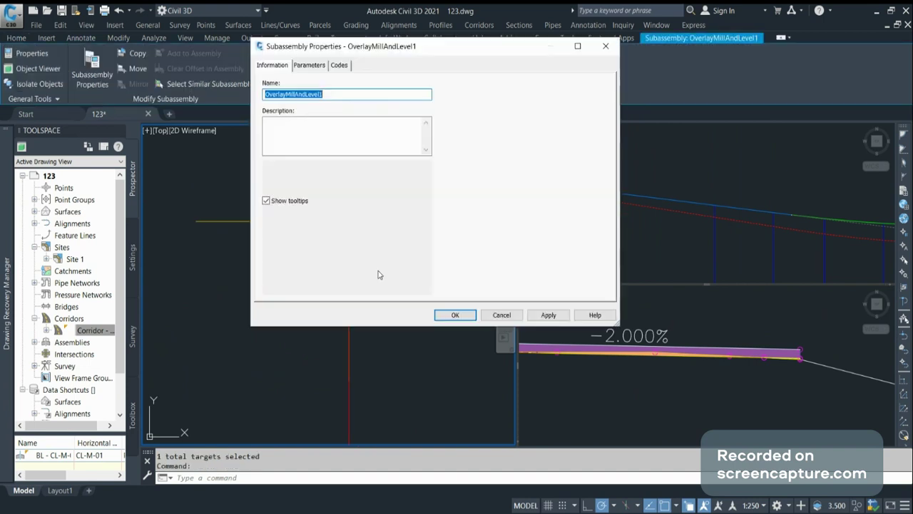
pyautogui.click(310, 64)
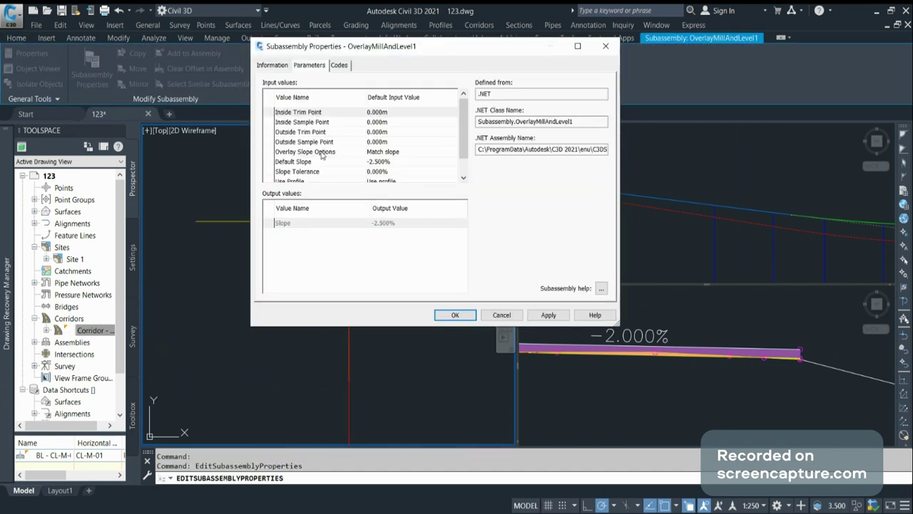
pyautogui.click(403, 152)
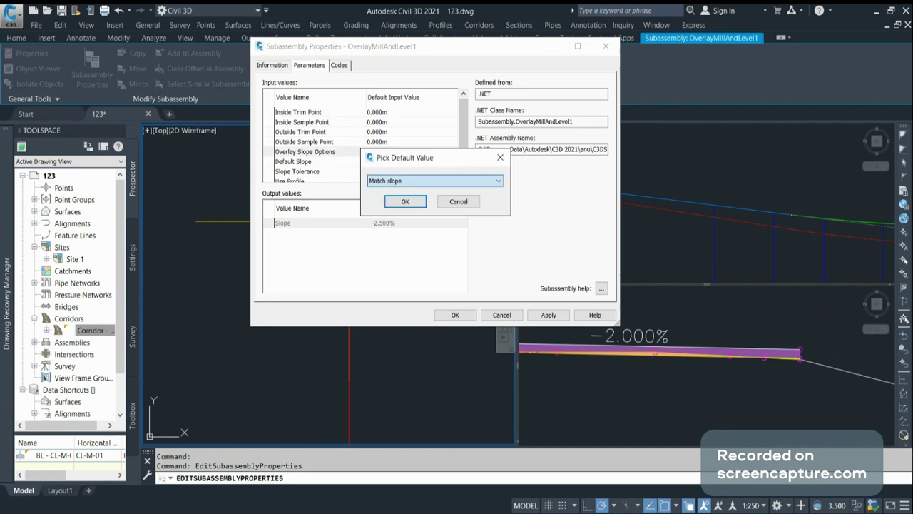
pyautogui.click(405, 202)
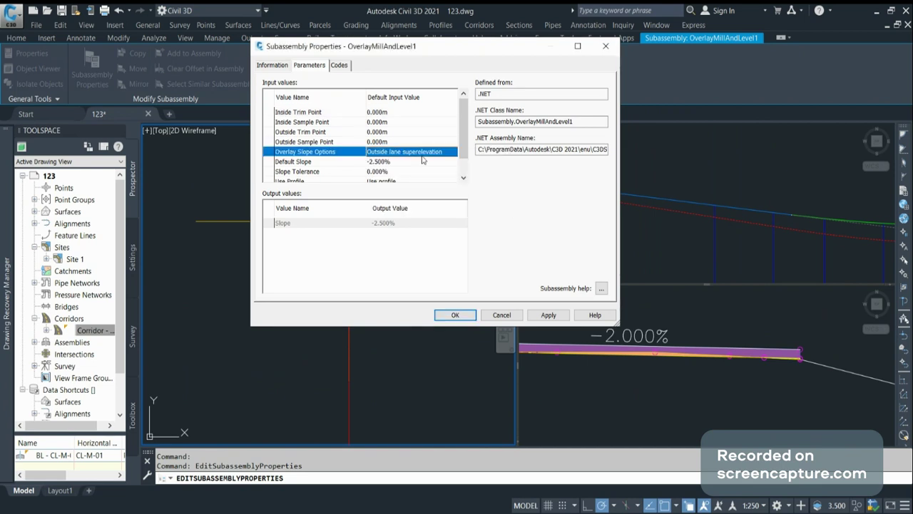
pyautogui.click(460, 312)
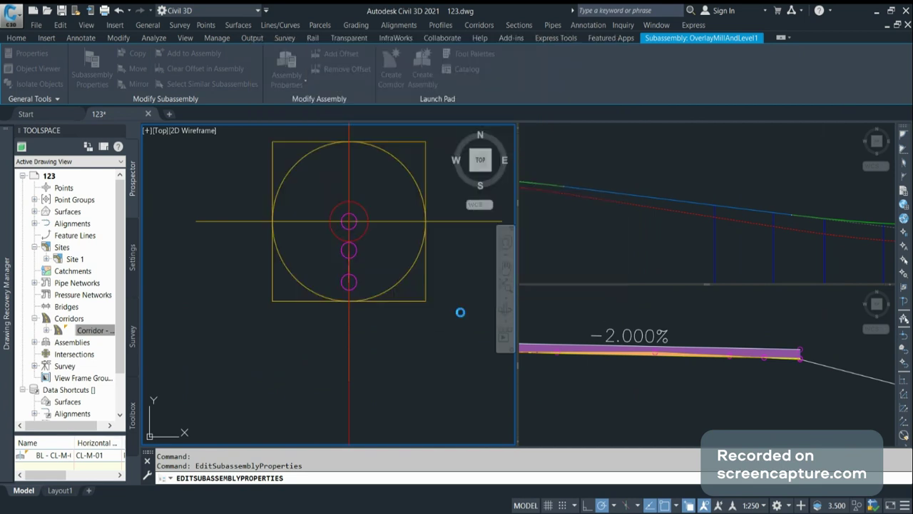
# Rebuild the out-of-date corridor and zoom the SL-15 section to check the 0.000% overlay slope.
pyautogui.click(115, 329)
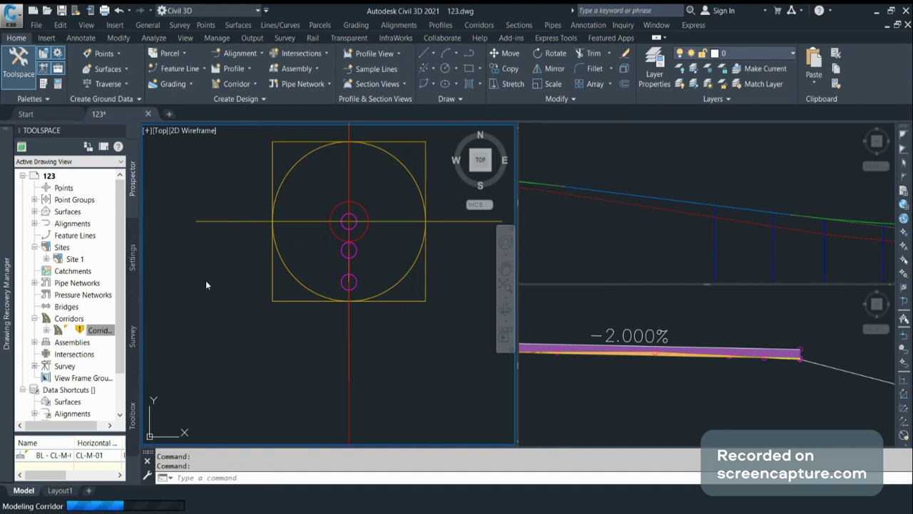
pyautogui.click(662, 387)
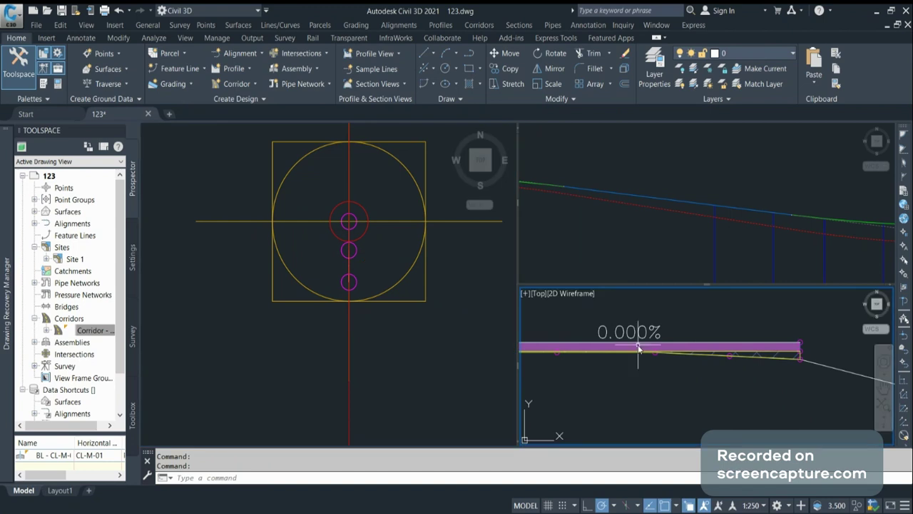
pyautogui.scroll(-3, 743, 336)
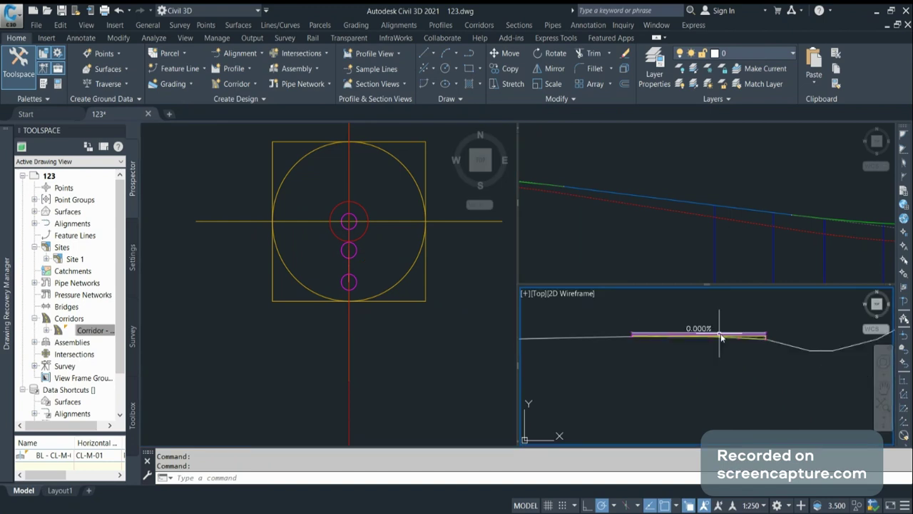
pyautogui.scroll(5, 720, 333)
pyautogui.scroll(1, 591, 354)
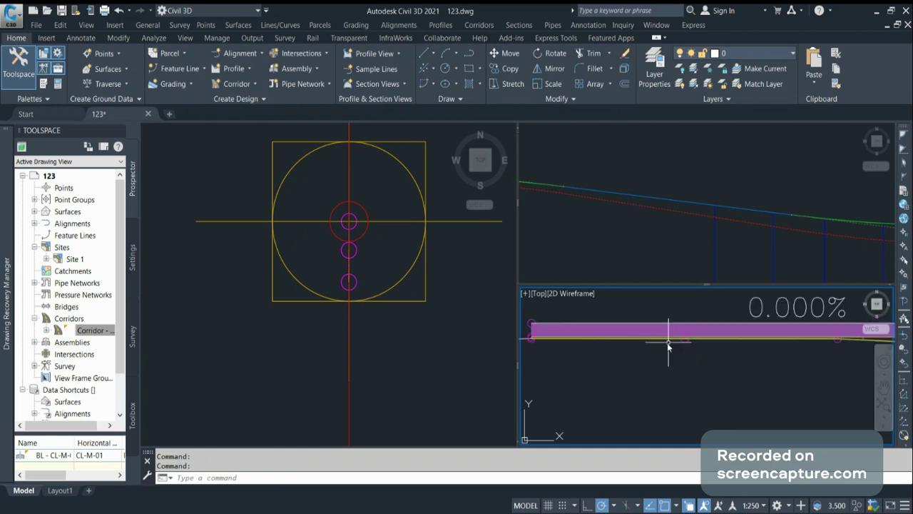
pyautogui.scroll(-1, 634, 354)
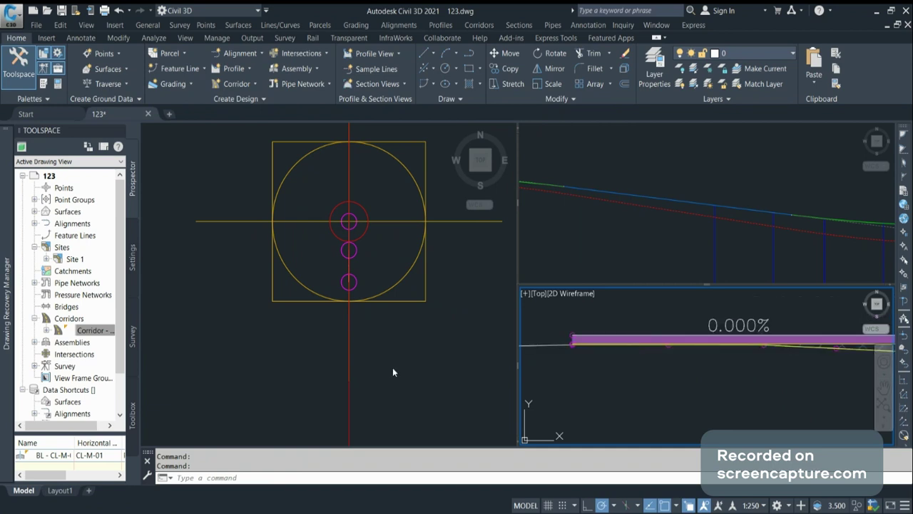
pyautogui.scroll(-5, 385, 218)
pyautogui.scroll(-5, 393, 202)
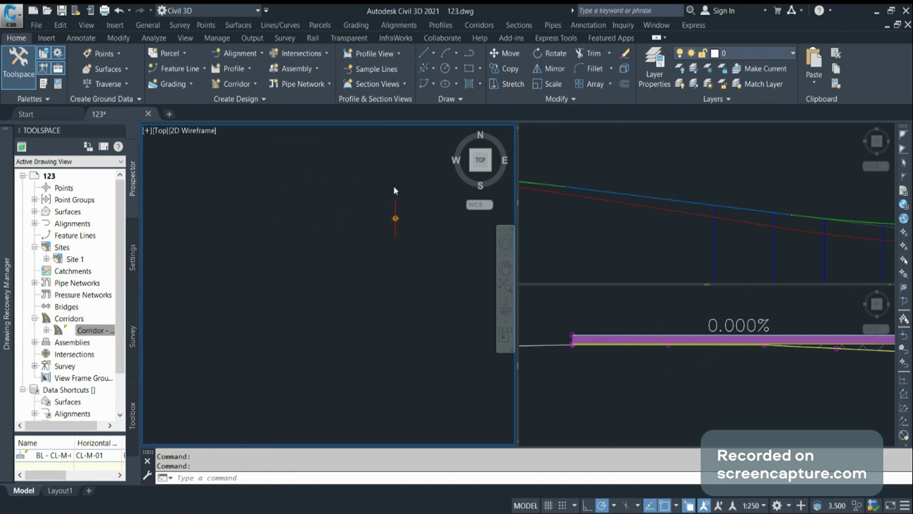
pyautogui.scroll(-5, 393, 189)
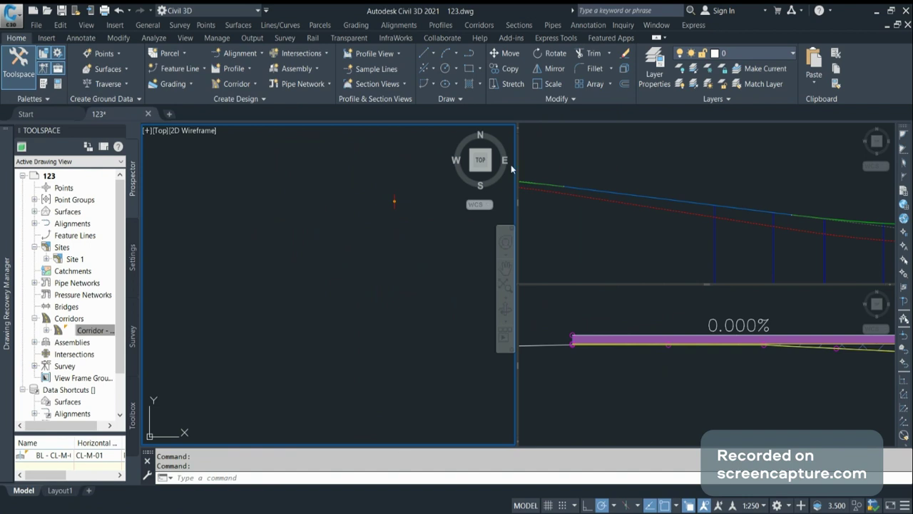
# Zoom the plan view onto the assembly and select its OverlayMillAndLevel1 subassembly.
pyautogui.scroll(-2, 413, 187)
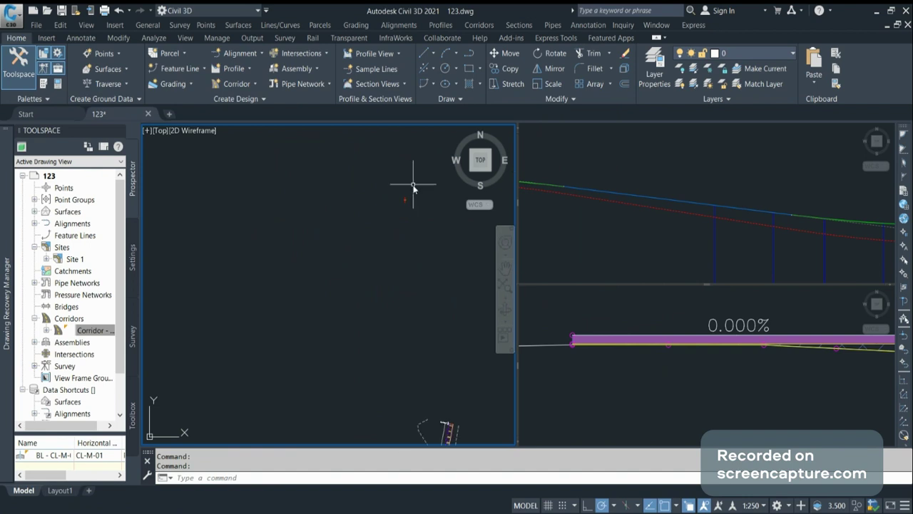
pyautogui.scroll(5, 415, 199)
pyautogui.scroll(3, 426, 255)
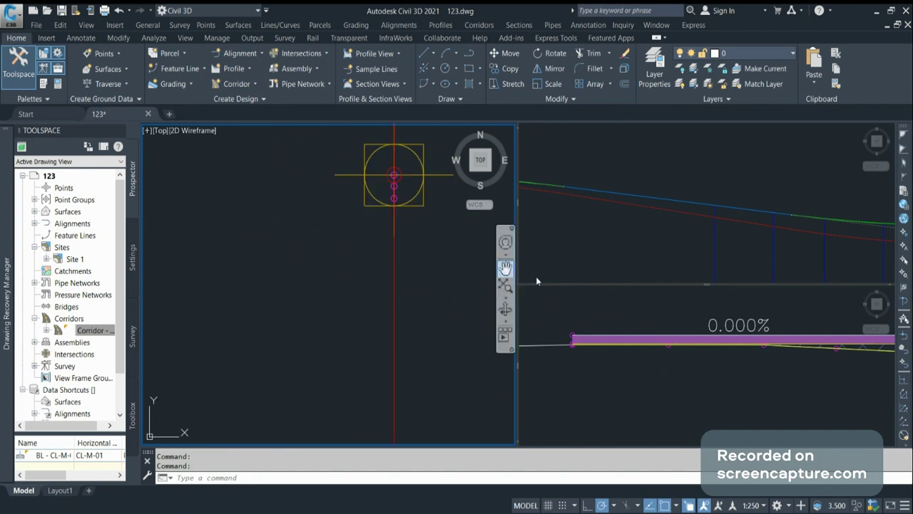
pyautogui.click(575, 198)
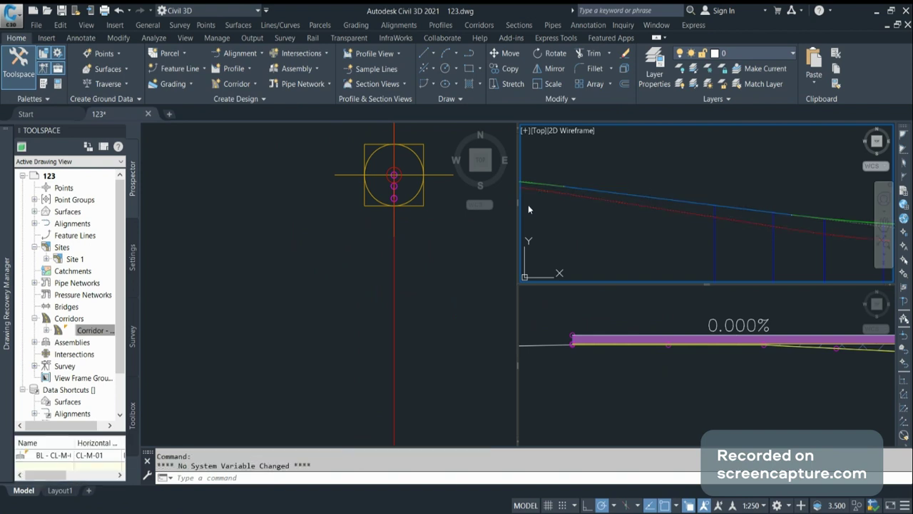
pyautogui.click(394, 187)
pyautogui.scroll(3, 394, 187)
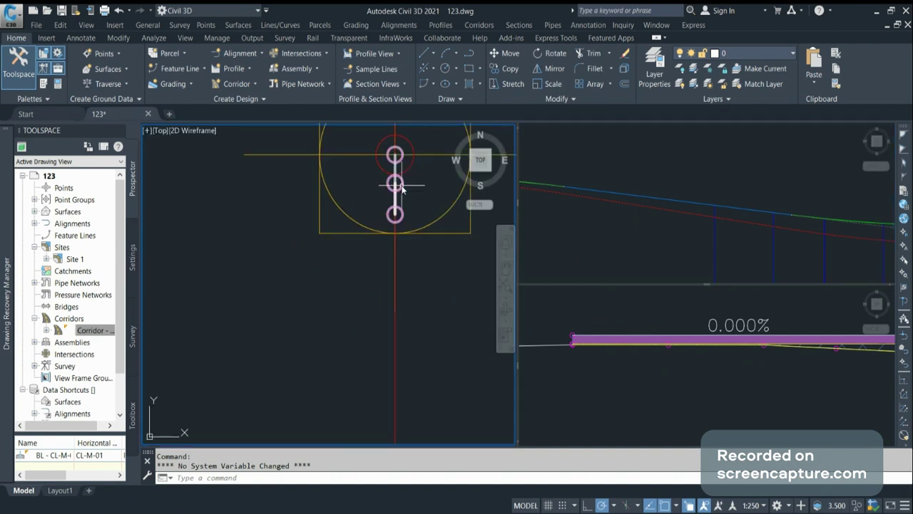
pyautogui.click(401, 186)
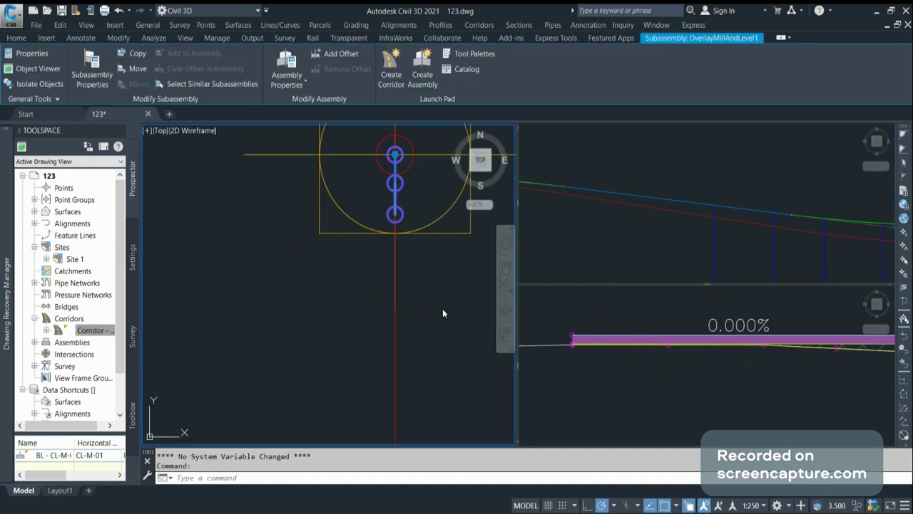
# In the subassembly's Parameters, set Use Profile to Use minimum clearance and Minimum Clearance to 0.05.
pyautogui.click(92, 79)
pyautogui.click(309, 65)
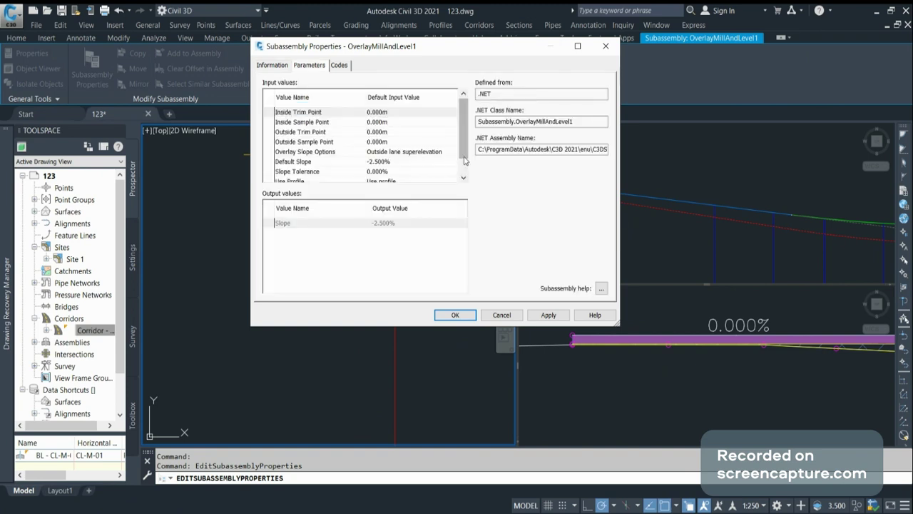
pyautogui.scroll(-1, 464, 161)
pyautogui.doubleClick(385, 158)
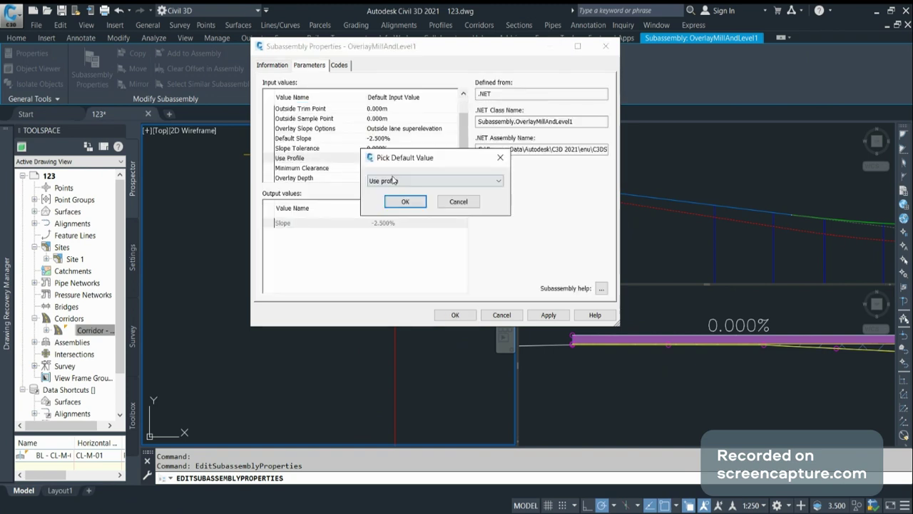
pyautogui.click(393, 181)
pyautogui.press('Down')
pyautogui.press('Return')
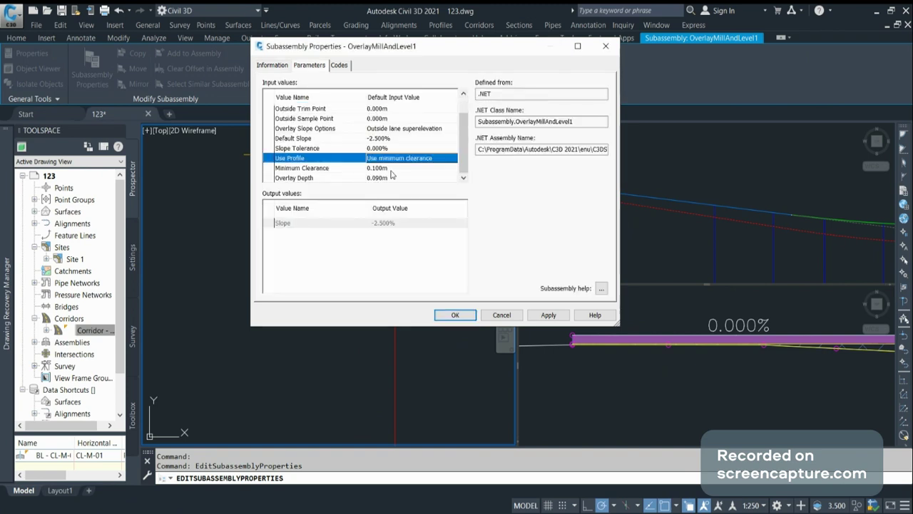
pyautogui.doubleClick(391, 169)
pyautogui.write('0.')
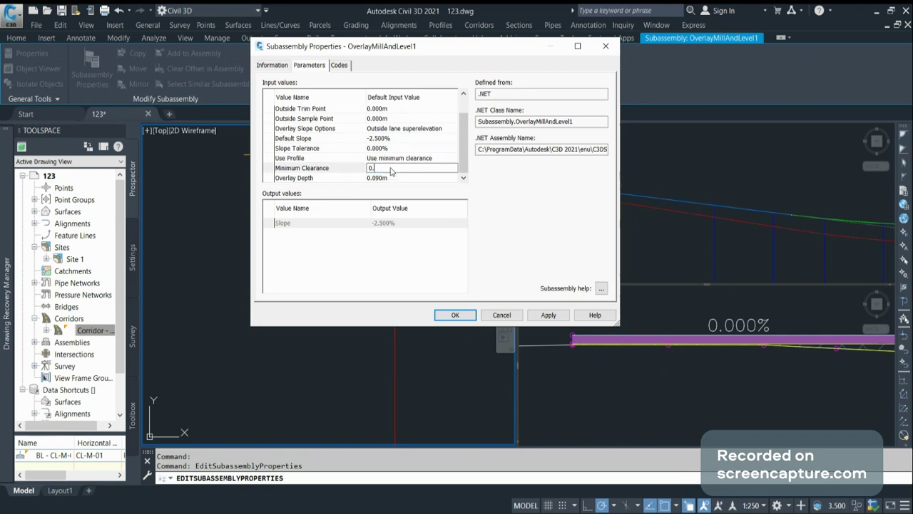
pyautogui.write('05')
pyautogui.press('Return')
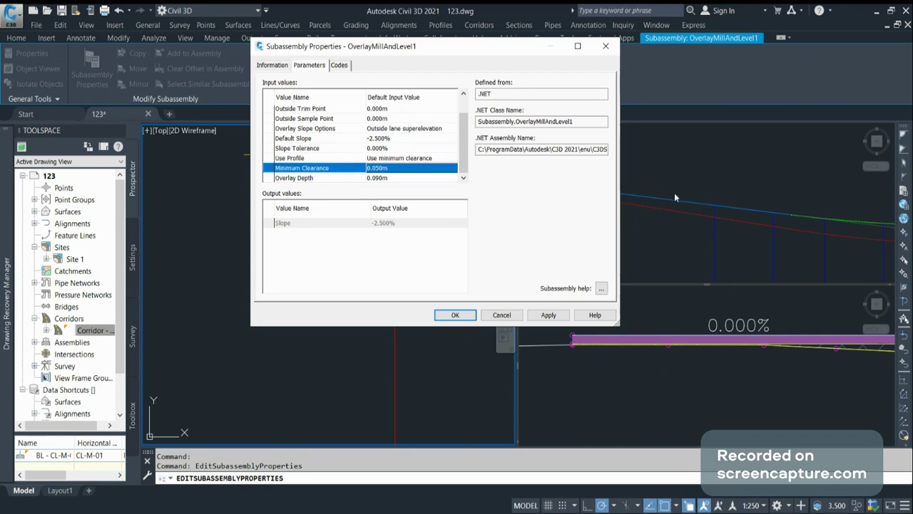
pyautogui.click(454, 316)
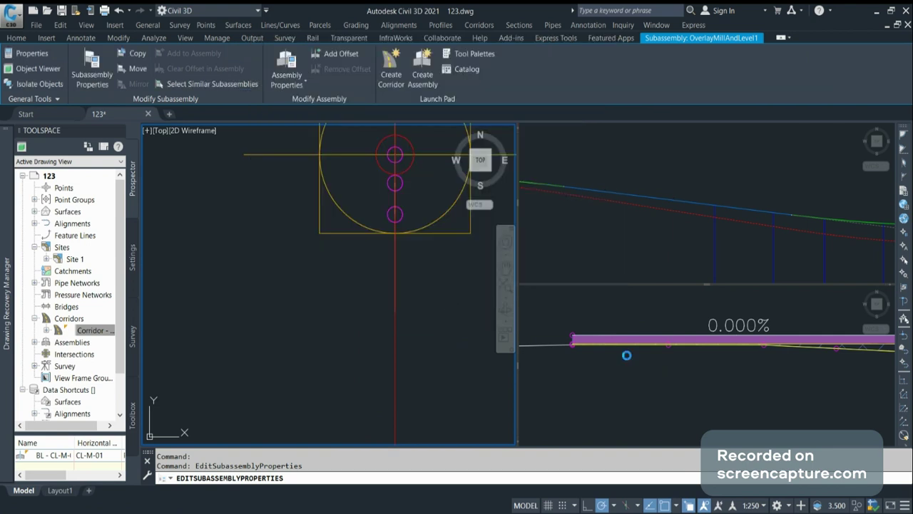
# Rebuild the corridor and check the overlay layer now showing 0.000% in the section view.
pyautogui.click(99, 329)
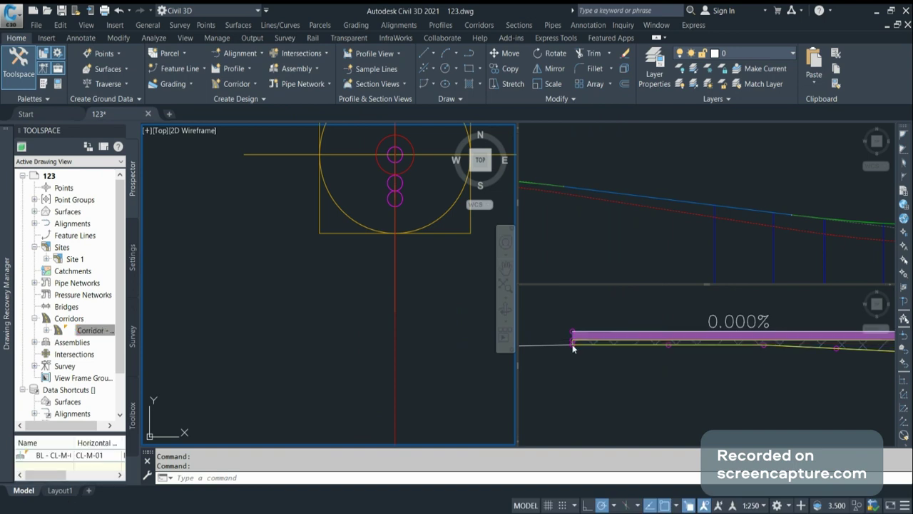
pyautogui.click(582, 363)
pyautogui.scroll(5, 582, 364)
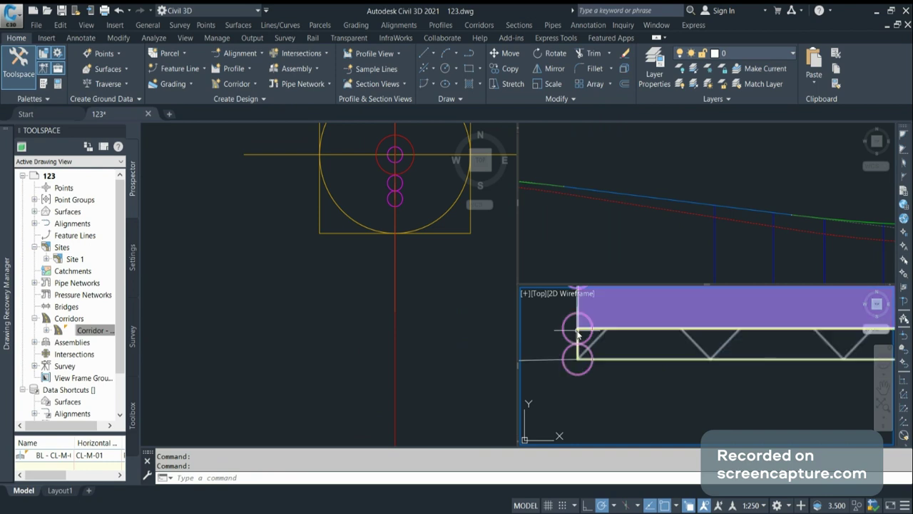
pyautogui.scroll(-3, 577, 332)
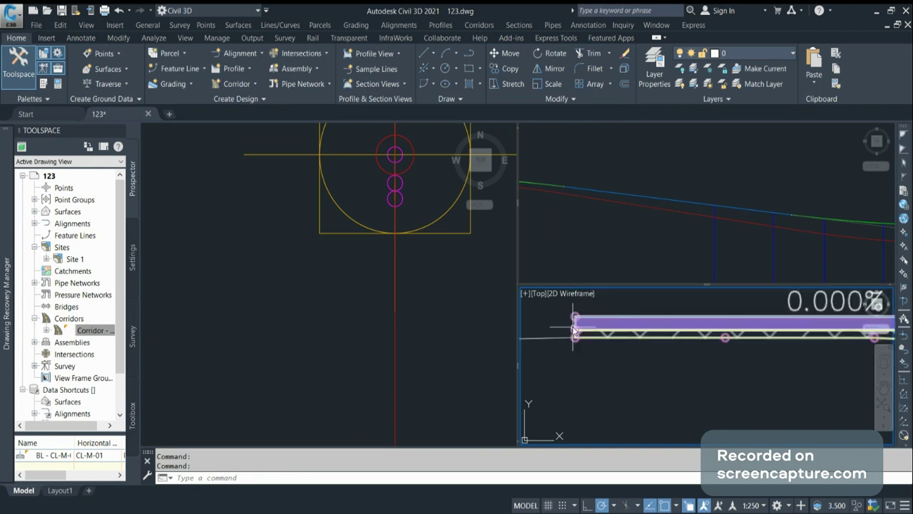
pyautogui.click(413, 169)
# Set the OverlayMillAndLevel1 Overlay Slope Options parameter to User Defined for the -2.500% default slope.
pyautogui.click(403, 184)
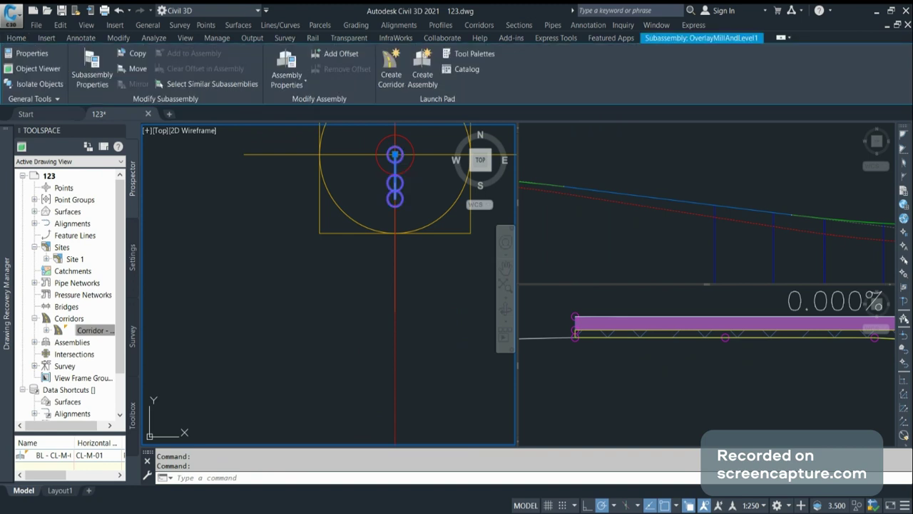
pyautogui.click(92, 79)
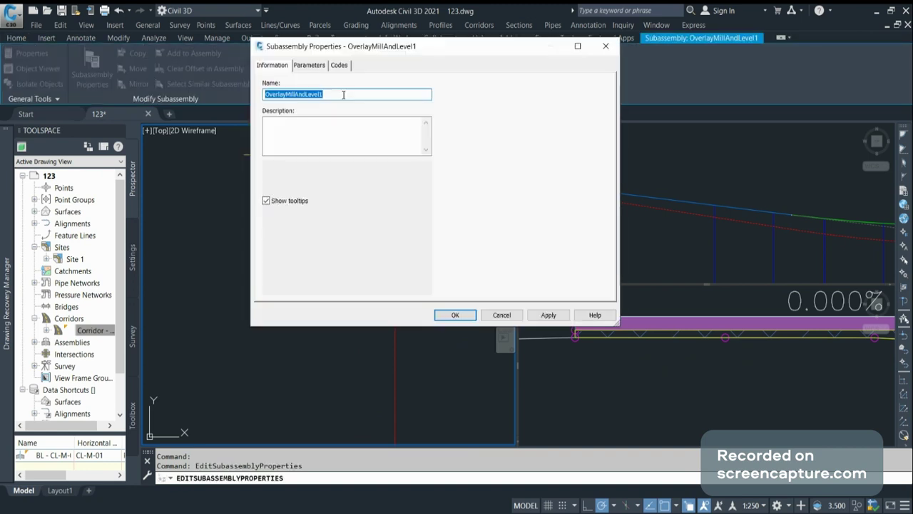
pyautogui.click(309, 65)
pyautogui.click(403, 152)
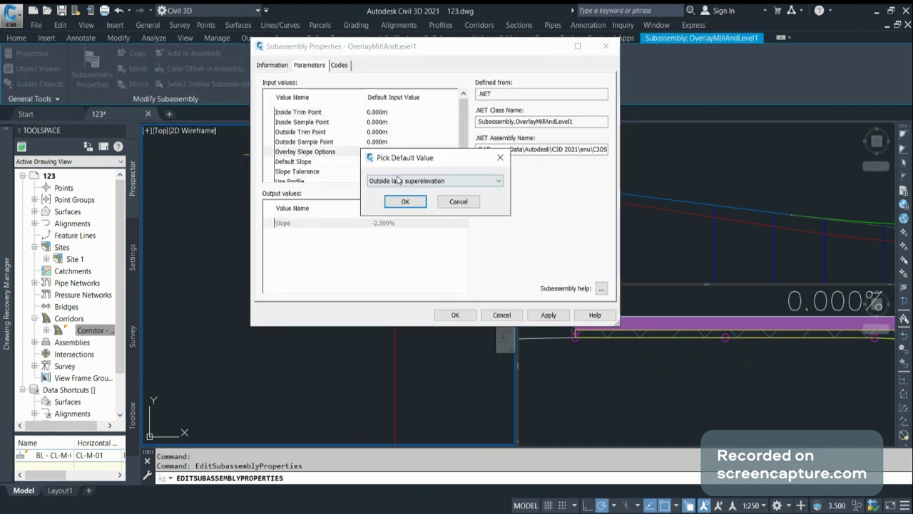
pyautogui.scroll(-1, 428, 181)
pyautogui.click(402, 203)
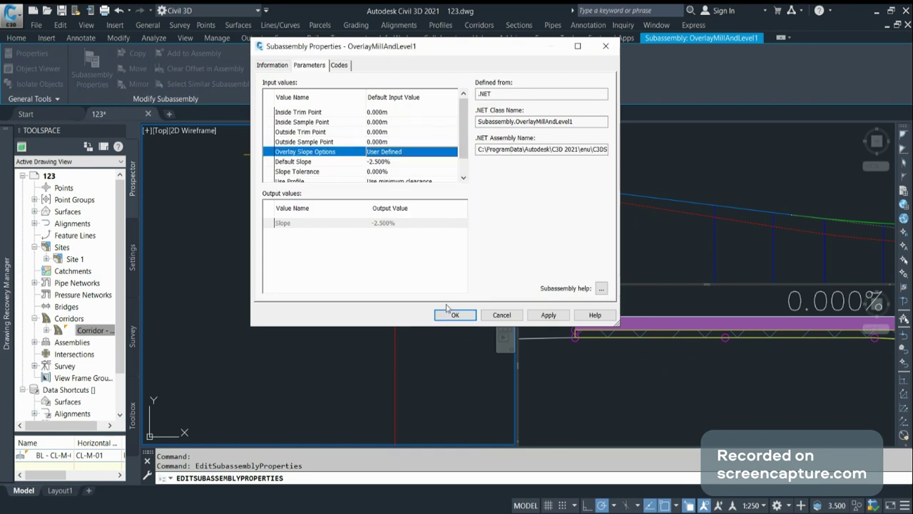
pyautogui.click(451, 313)
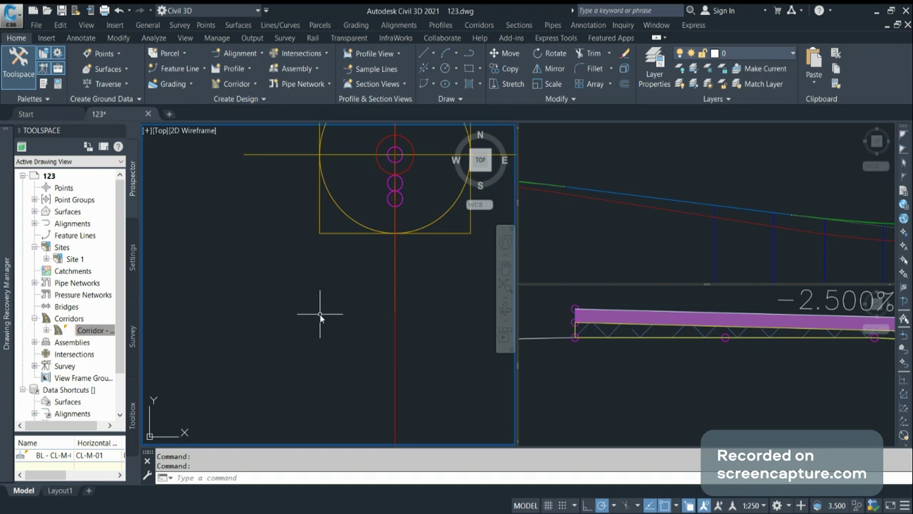
pyautogui.scroll(-3, 555, 316)
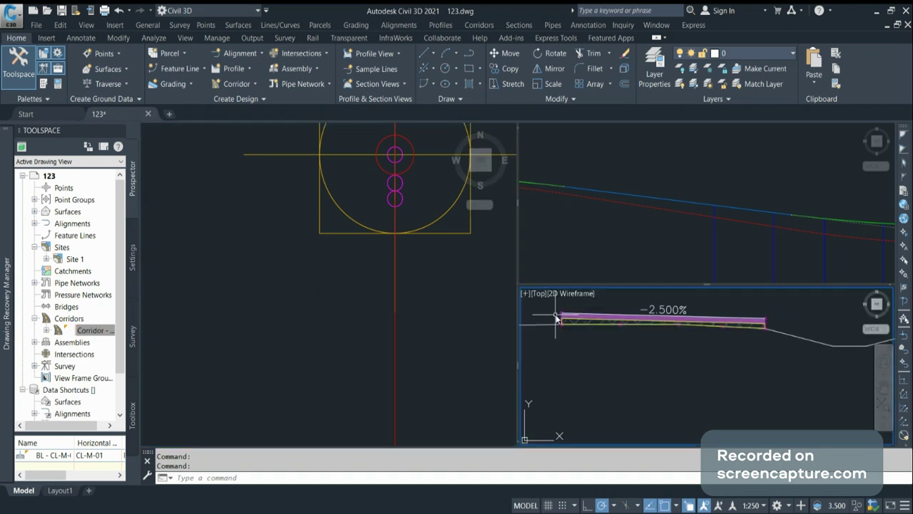
pyautogui.click(556, 316)
pyautogui.scroll(3, 579, 330)
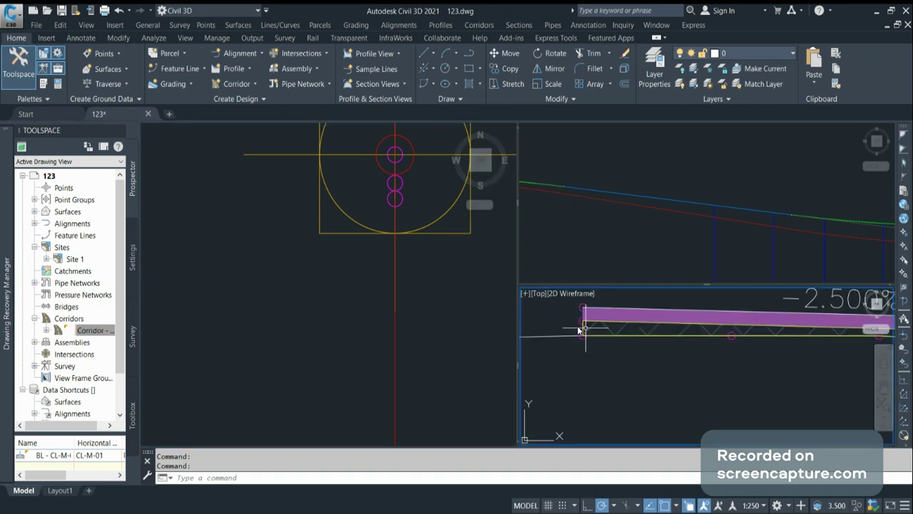
pyautogui.scroll(-2, 671, 351)
pyautogui.scroll(3, 672, 351)
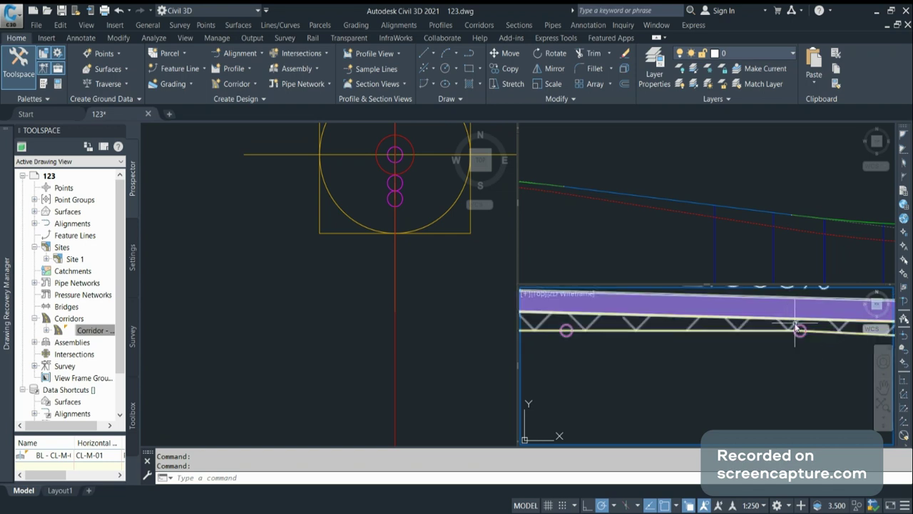
pyautogui.scroll(-1, 664, 341)
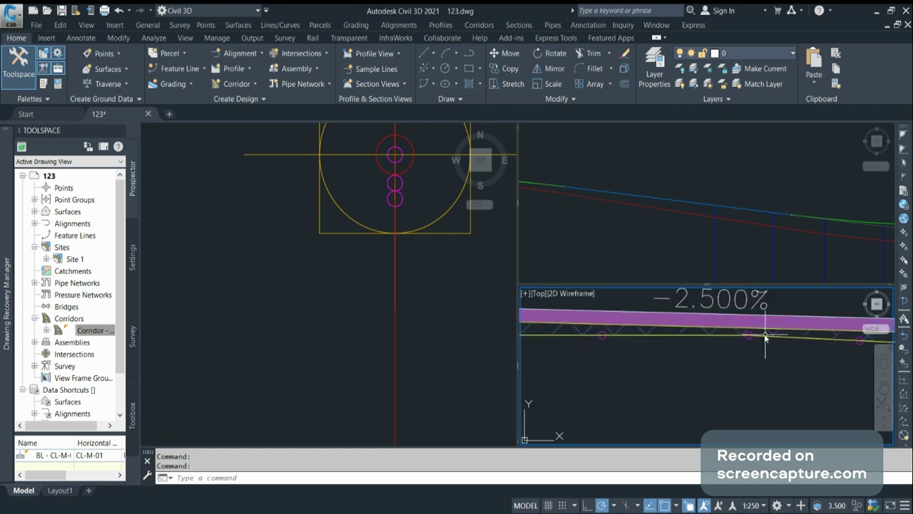
pyautogui.moveTo(764, 335); pyautogui.dragTo(746, 335, button='middle')
pyautogui.moveTo(674, 331); pyautogui.dragTo(717, 344, button='middle')
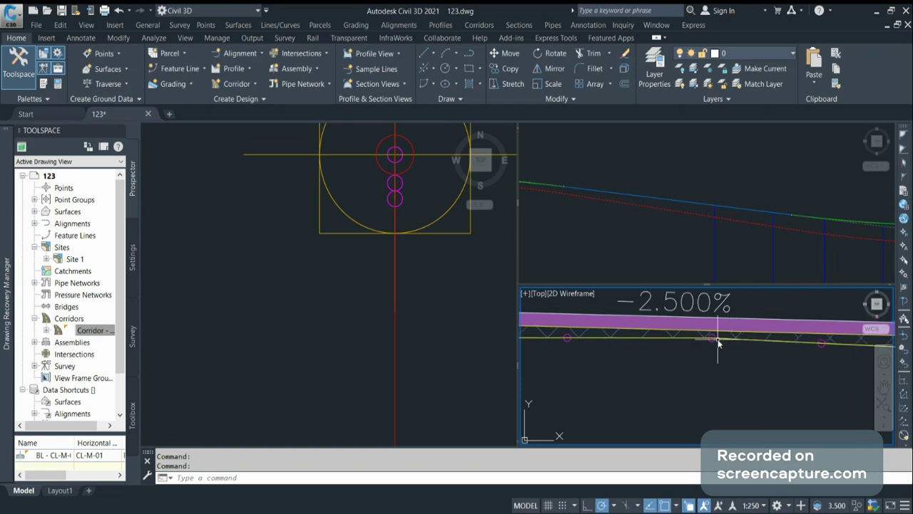
pyautogui.scroll(-2, 717, 343)
pyautogui.scroll(3, 553, 330)
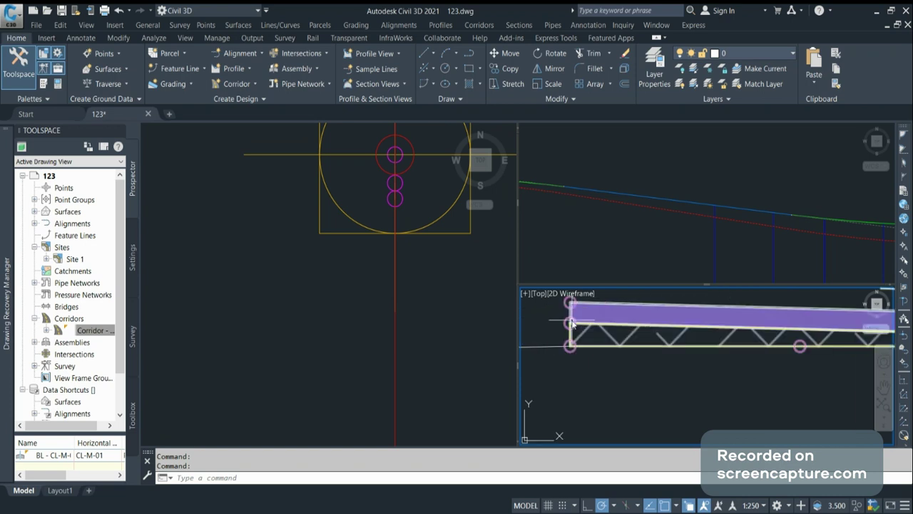
pyautogui.scroll(-3, 571, 323)
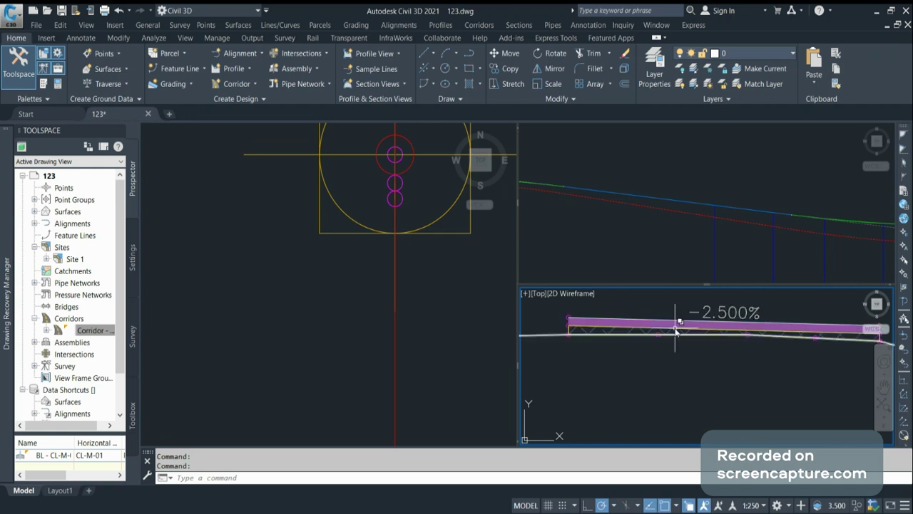
pyautogui.scroll(3, 579, 321)
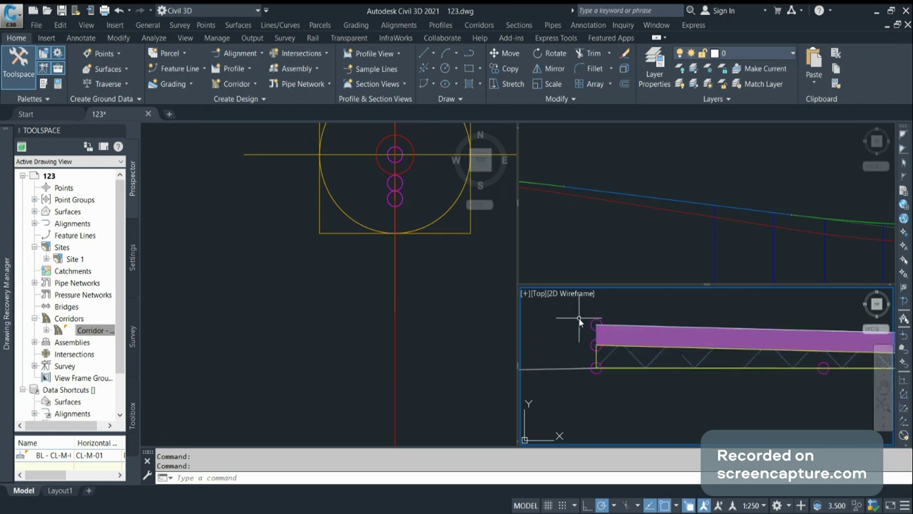
pyautogui.scroll(-3, 589, 328)
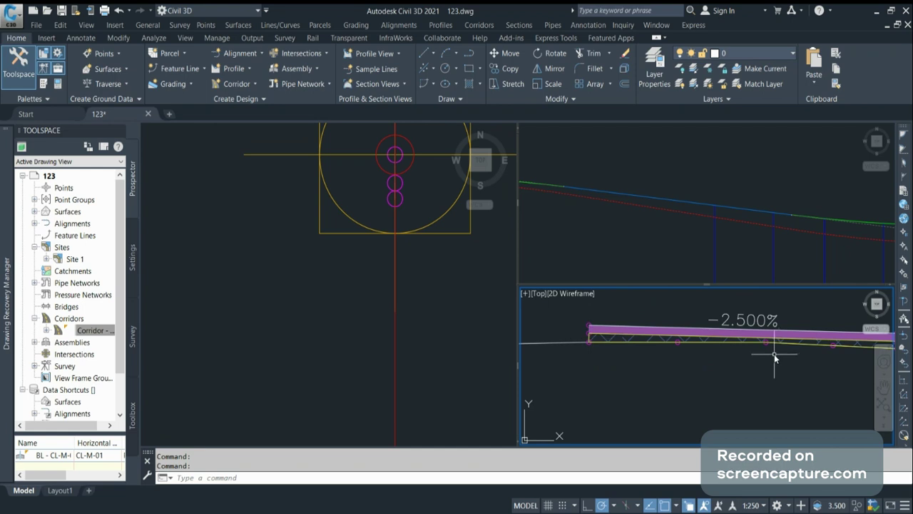
pyautogui.scroll(2, 754, 345)
pyautogui.scroll(2, 754, 345)
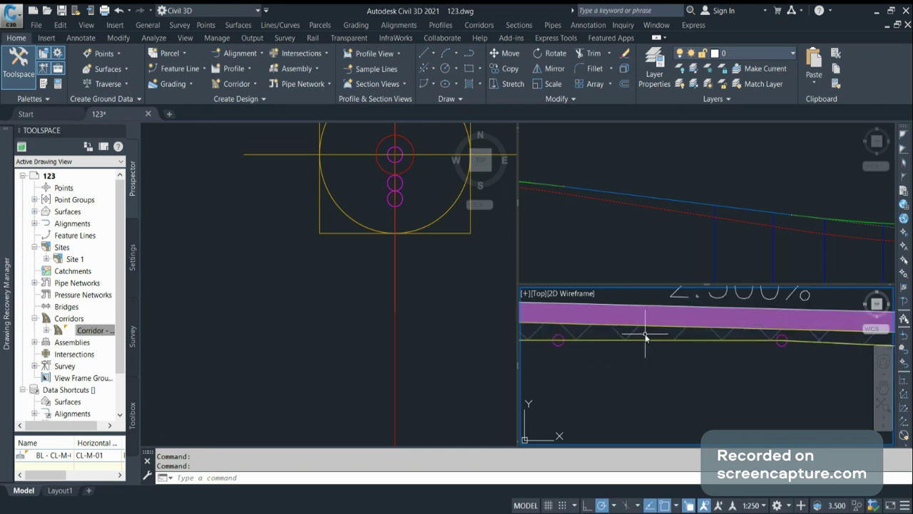
pyautogui.scroll(-2, 763, 340)
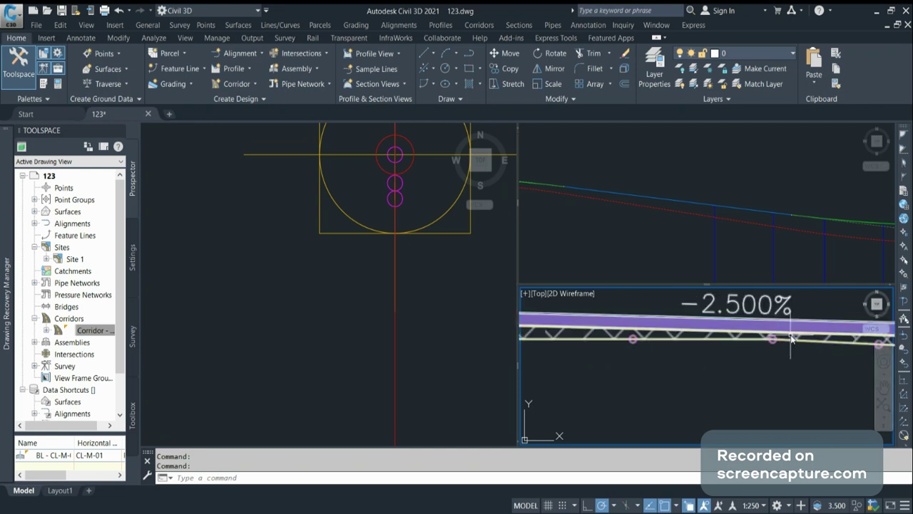
pyautogui.scroll(-3, 817, 333)
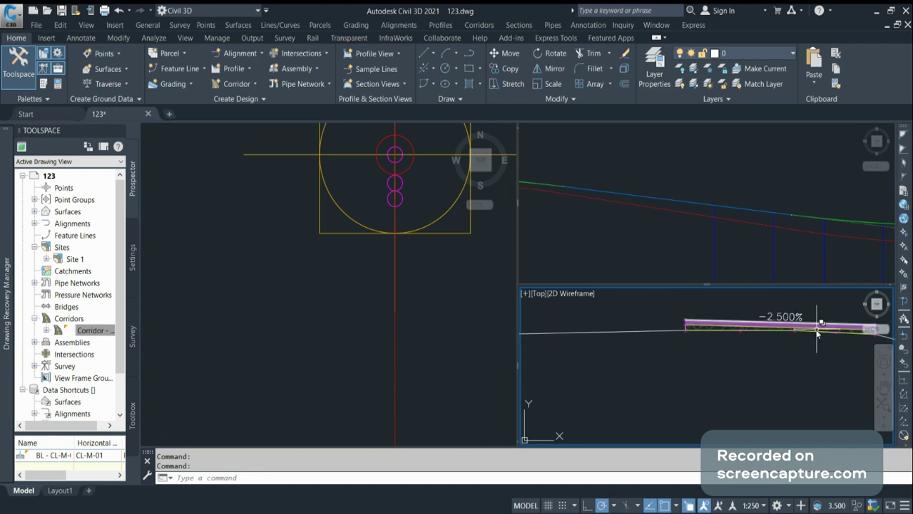
pyautogui.click(708, 328)
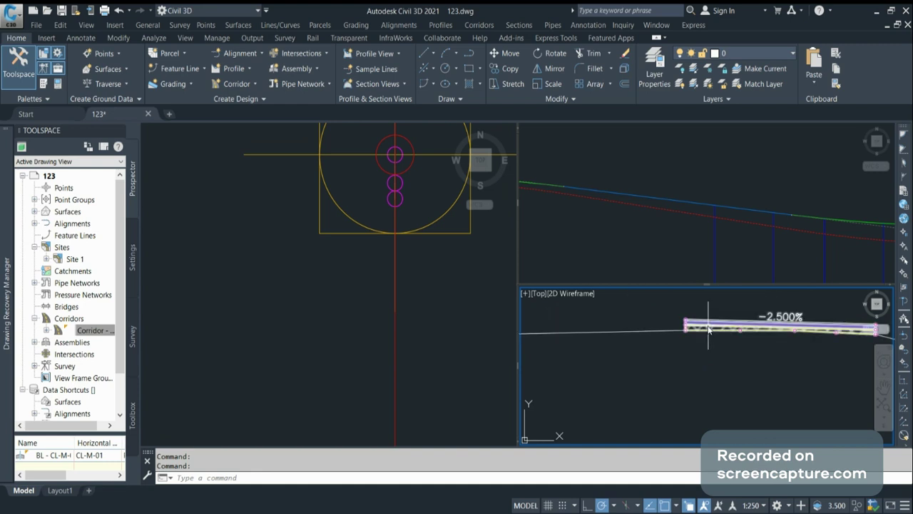
pyautogui.press('Escape')
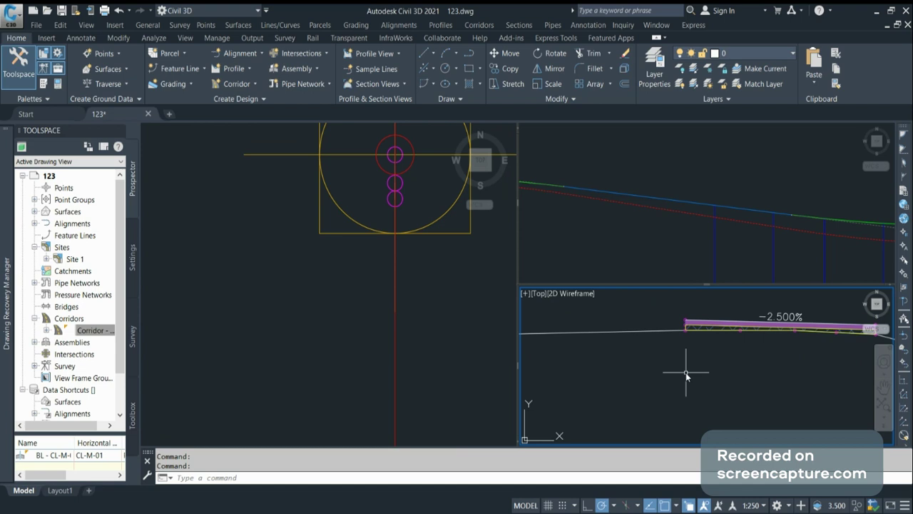
# Activate the assembly viewport and select the OverlayMillAndLevel1 subassembly.
pyautogui.click(224, 314)
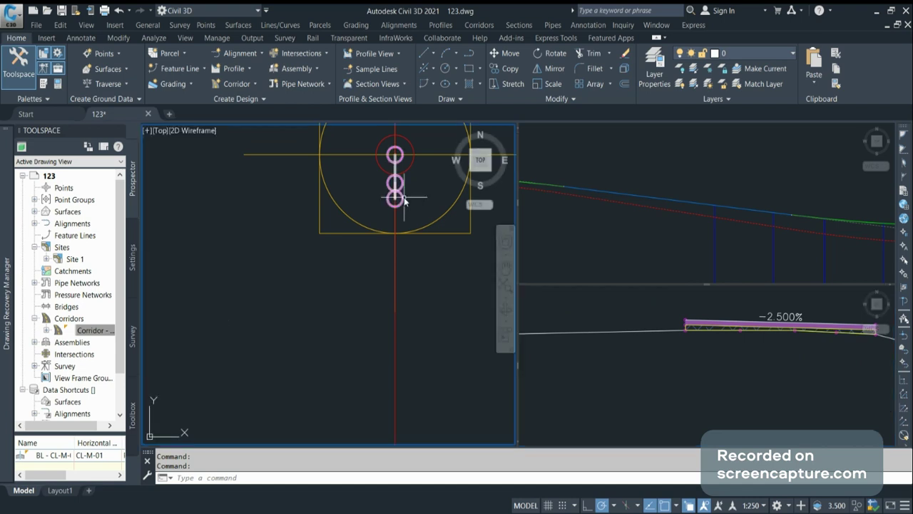
pyautogui.click(403, 201)
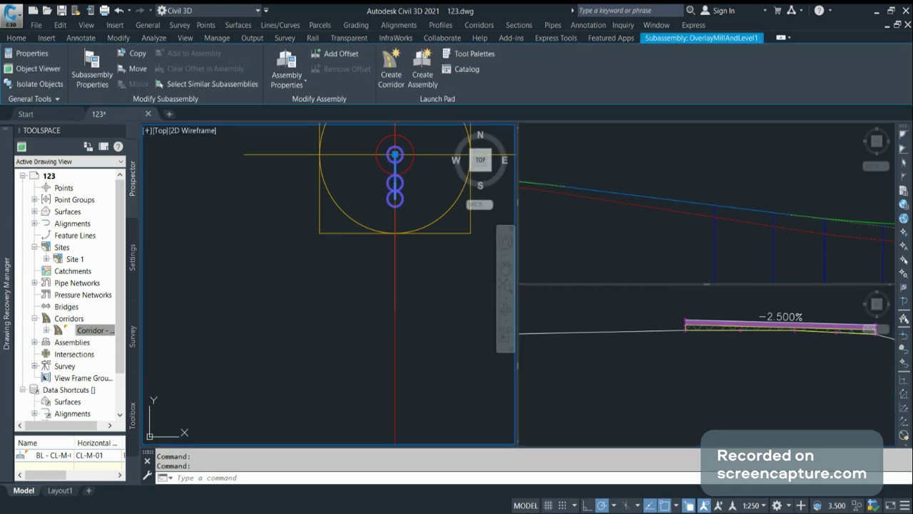
# Change the subassembly's Minimum Clearance parameter from 0.050 to 0.001 m.
pyautogui.click(92, 75)
pyautogui.click(309, 65)
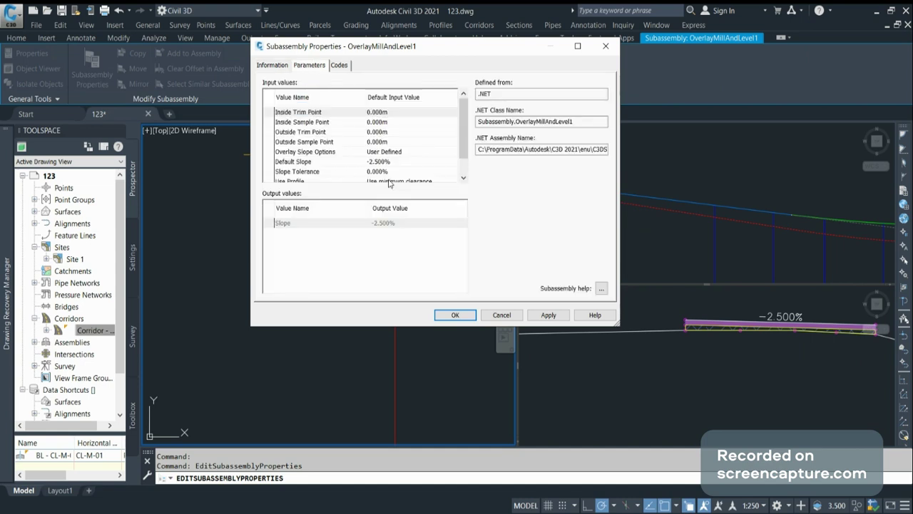
pyautogui.scroll(-1, 352, 172)
pyautogui.click(404, 169)
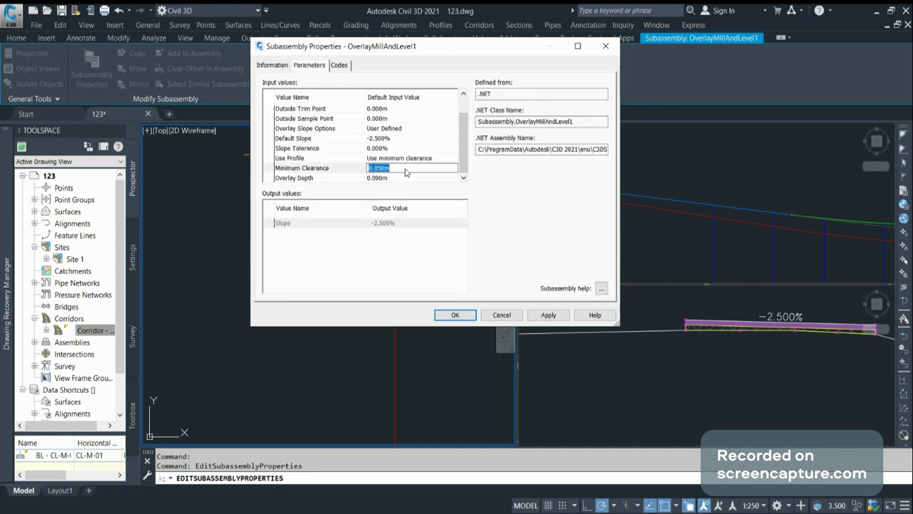
pyautogui.write('0.0')
pyautogui.press('BackSpace')
pyautogui.press('BackSpace')
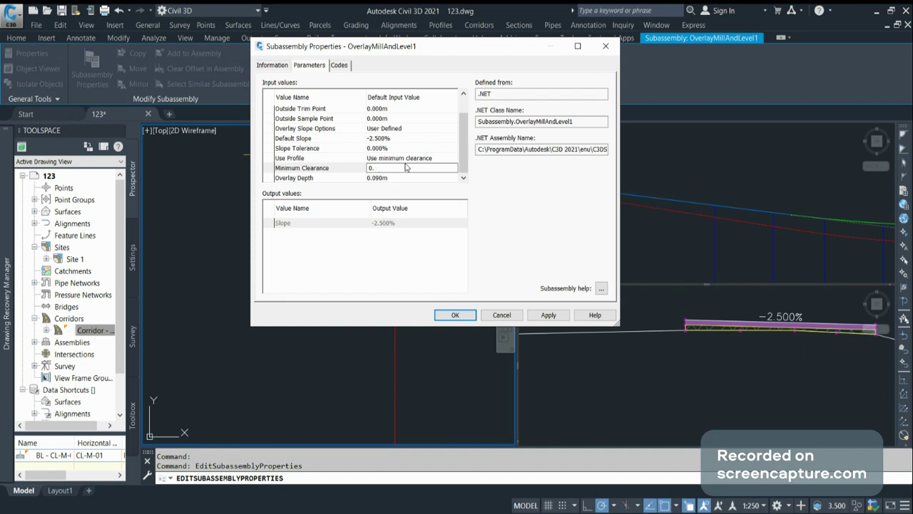
pyautogui.write('01')
pyautogui.click(457, 315)
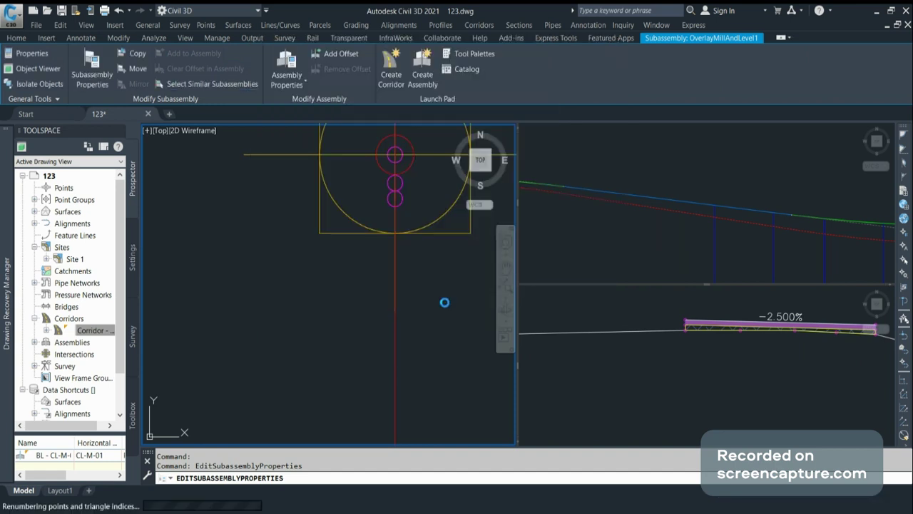
# Rebuild the out-of-date corridor and zoom into the corridor section view.
pyautogui.click(106, 331)
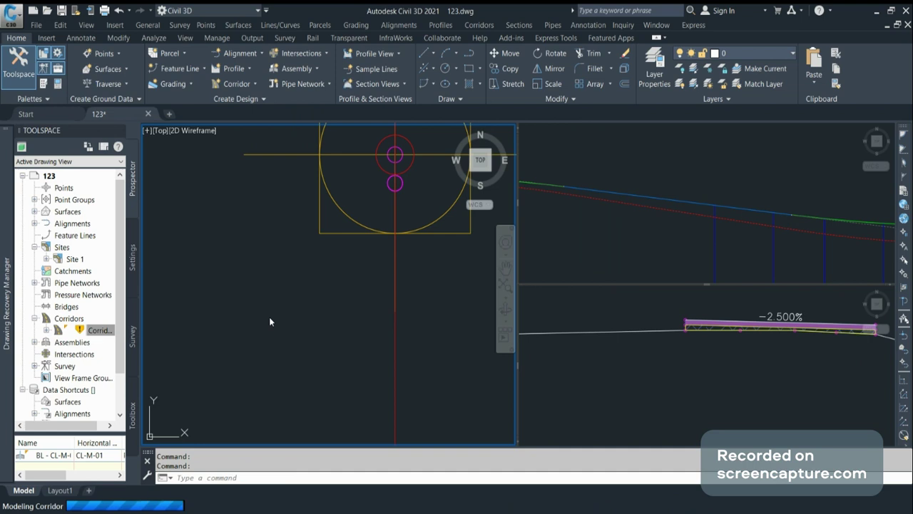
pyautogui.click(670, 372)
pyautogui.scroll(3, 800, 328)
pyautogui.scroll(2, 800, 328)
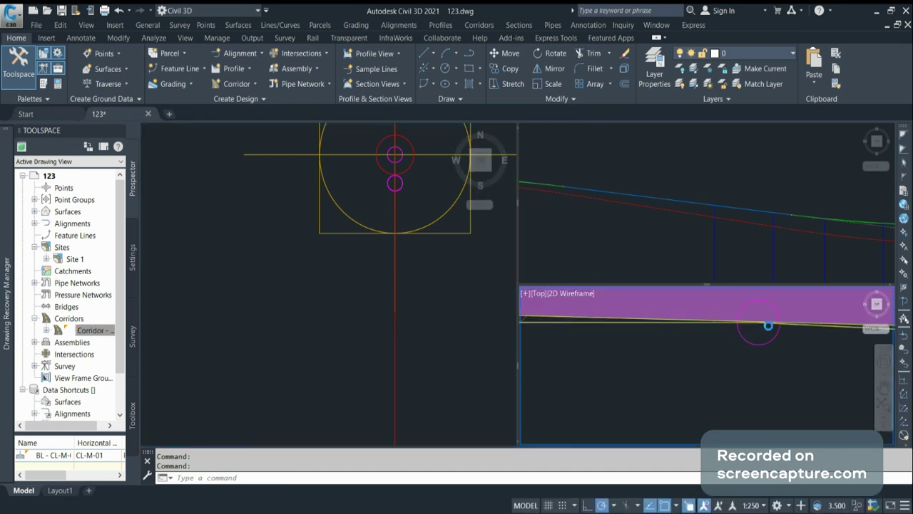
# Zoom and pan along the purple overlay to inspect its -2.500% cross slope to the end.
pyautogui.scroll(-1, 755, 344)
pyautogui.scroll(-2, 687, 332)
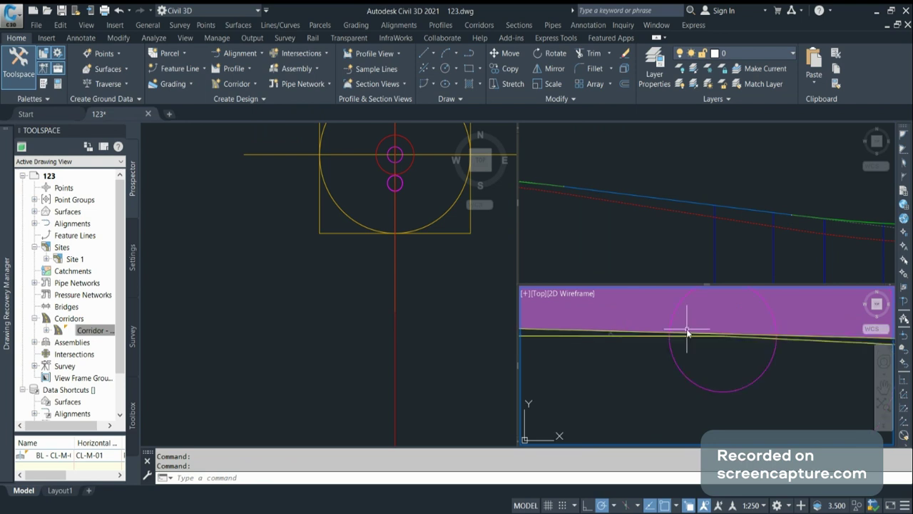
pyautogui.scroll(-3, 750, 329)
pyautogui.scroll(-2, 750, 329)
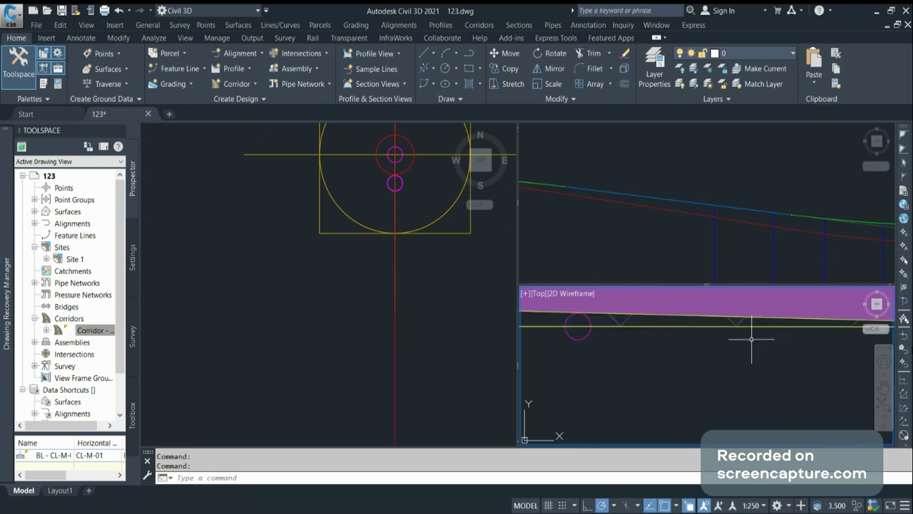
pyautogui.scroll(-2, 751, 339)
pyautogui.scroll(-2, 549, 324)
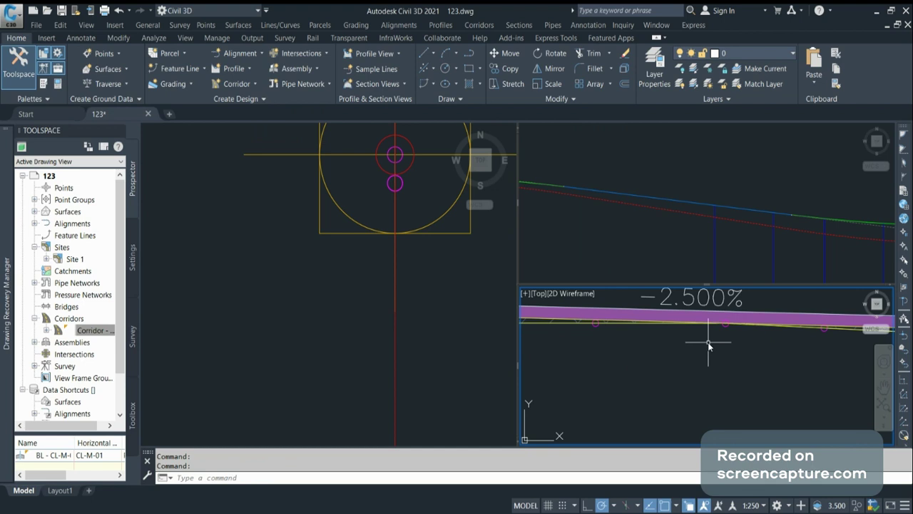
pyautogui.scroll(-2, 708, 345)
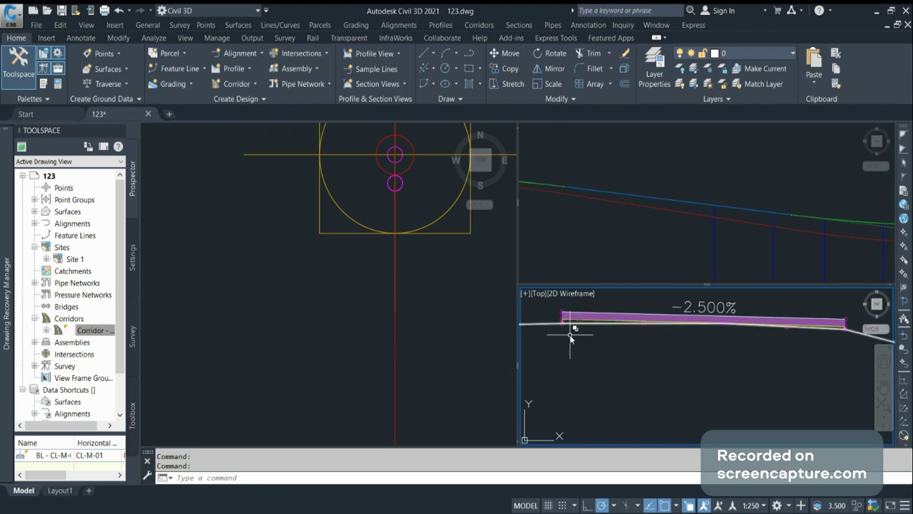
pyautogui.scroll(3, 570, 328)
pyautogui.scroll(-2, 552, 319)
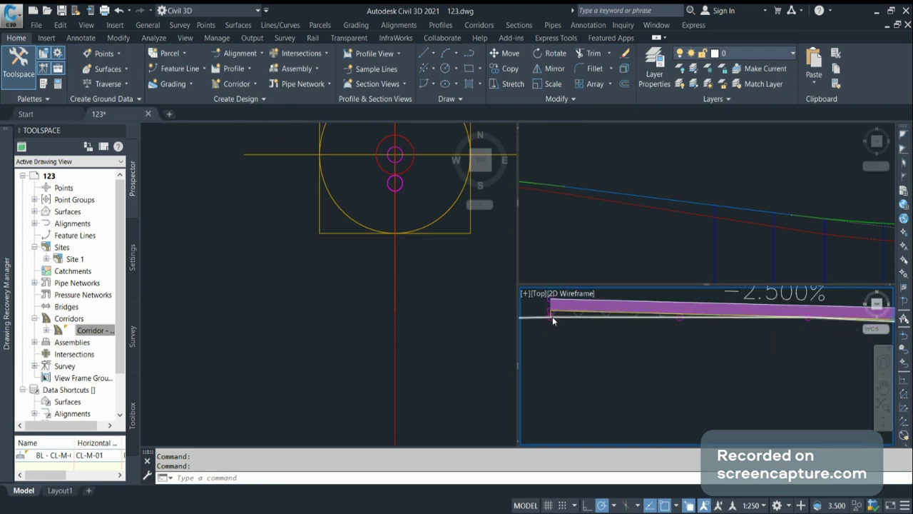
pyautogui.moveTo(552, 316); pyautogui.dragTo(827, 317, button='middle')
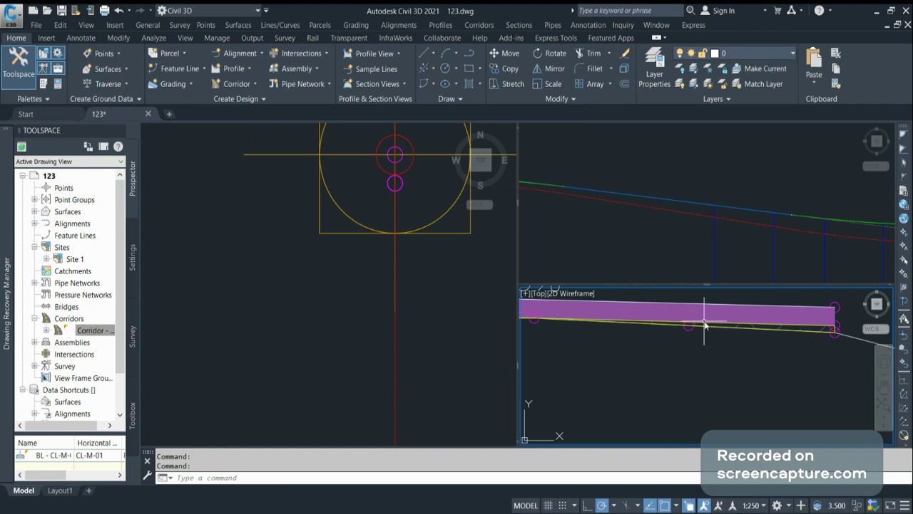
# Select the purple overlay in the section view, then zoom the plan view out.
pyautogui.click(611, 222)
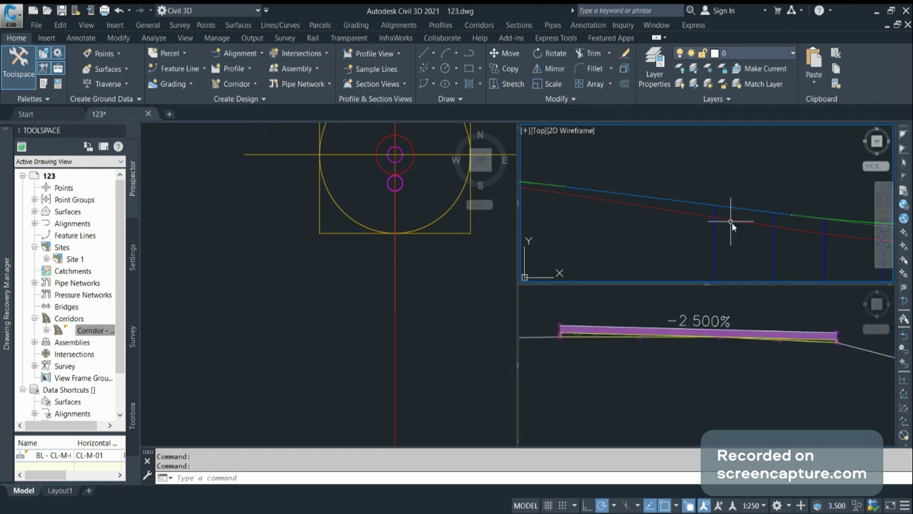
pyautogui.click(674, 351)
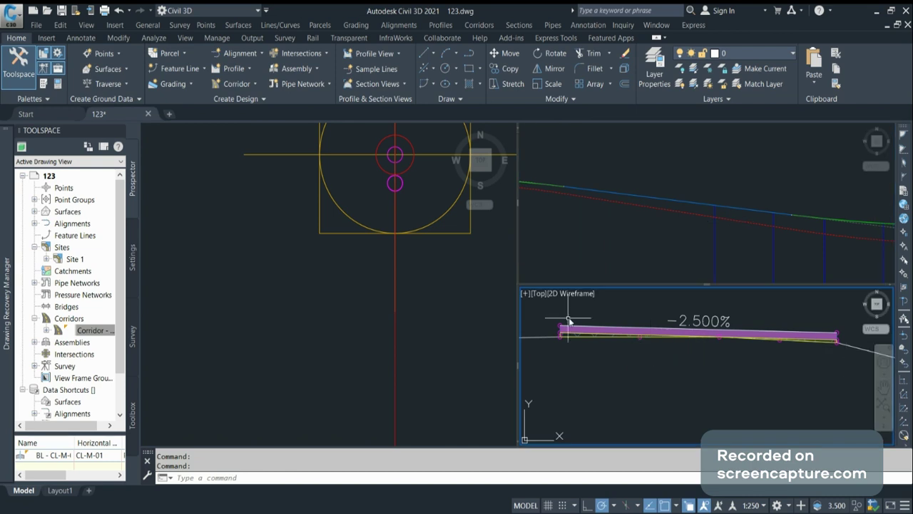
pyautogui.scroll(5, 560, 326)
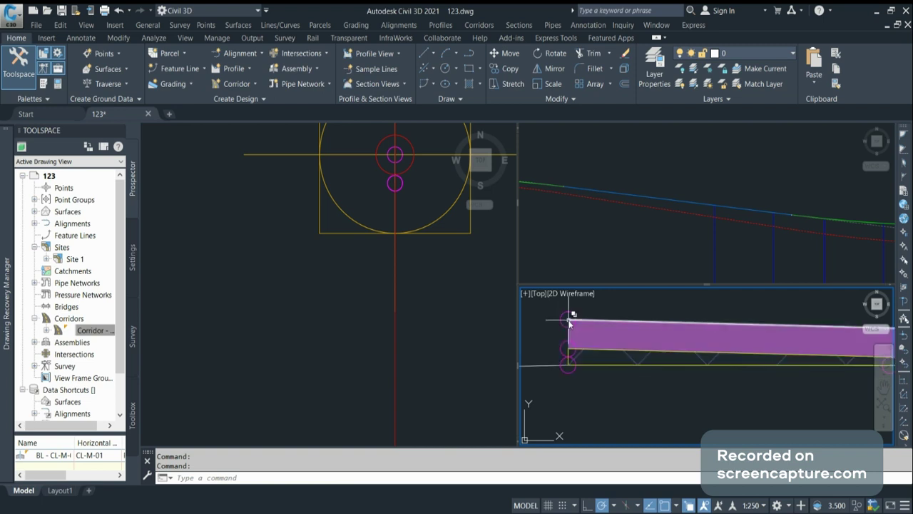
pyautogui.scroll(-5, 569, 323)
pyautogui.click(703, 334)
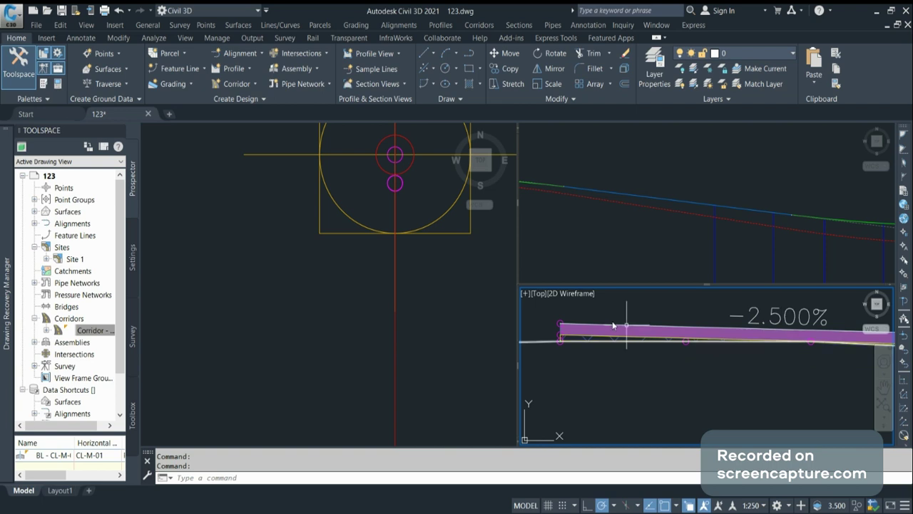
pyautogui.click(339, 294)
pyautogui.scroll(-5, 280, 286)
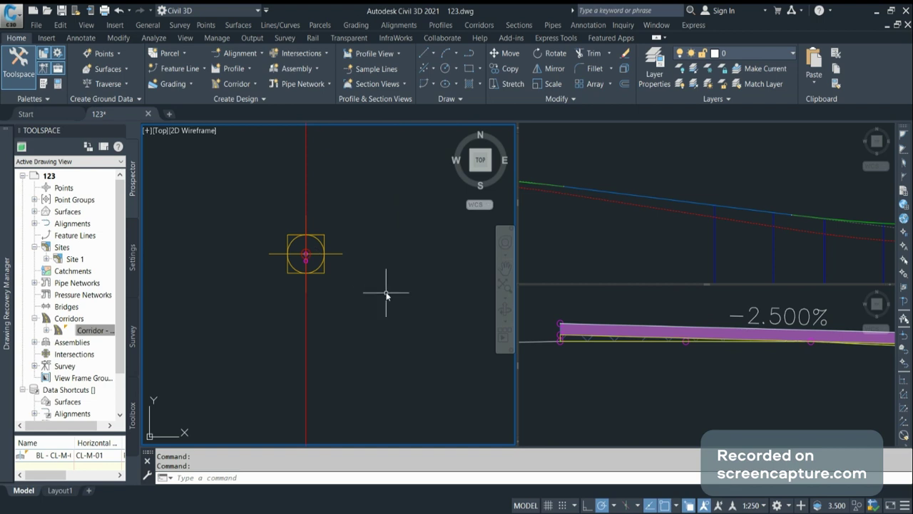
# Zoom the section view in on the overlay band above the existing pavement line.
pyautogui.scroll(-5, 394, 257)
pyautogui.scroll(-5, 403, 239)
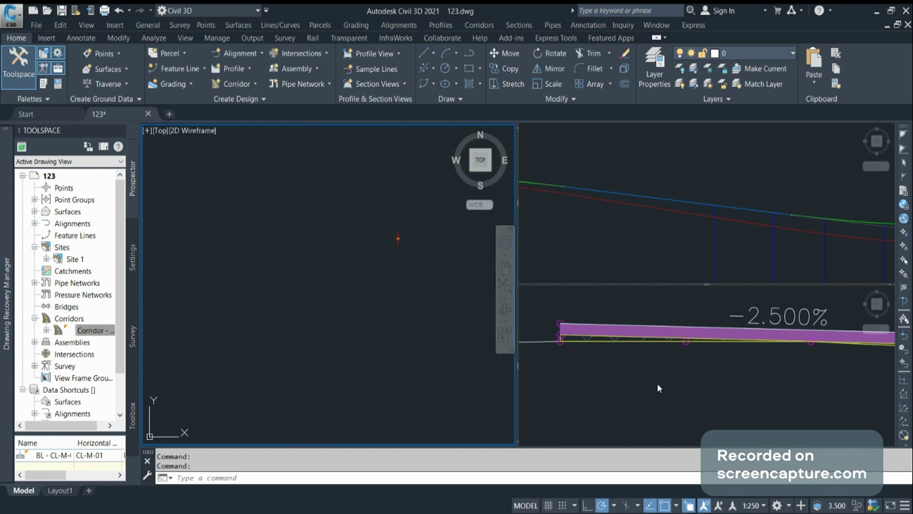
pyautogui.click(658, 384)
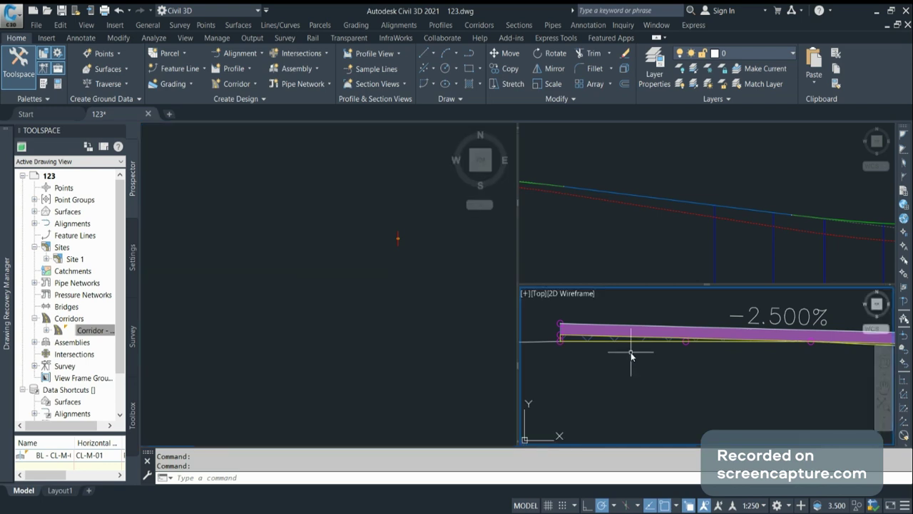
pyautogui.scroll(3, 556, 328)
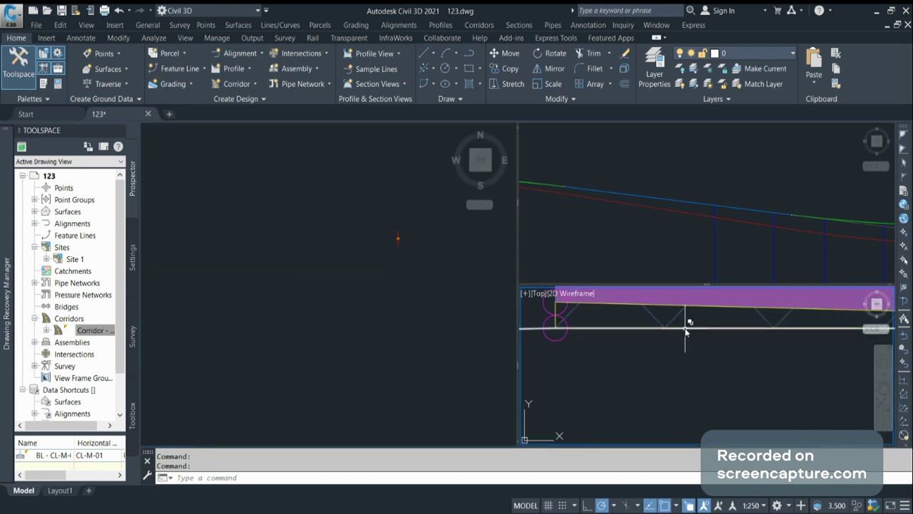
pyautogui.scroll(-4, 620, 385)
pyautogui.scroll(3, 625, 363)
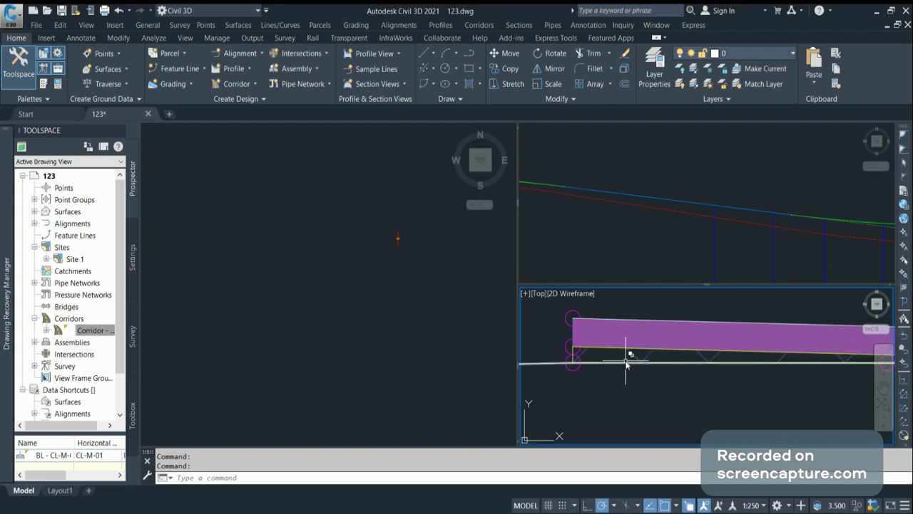
pyautogui.scroll(2, 635, 360)
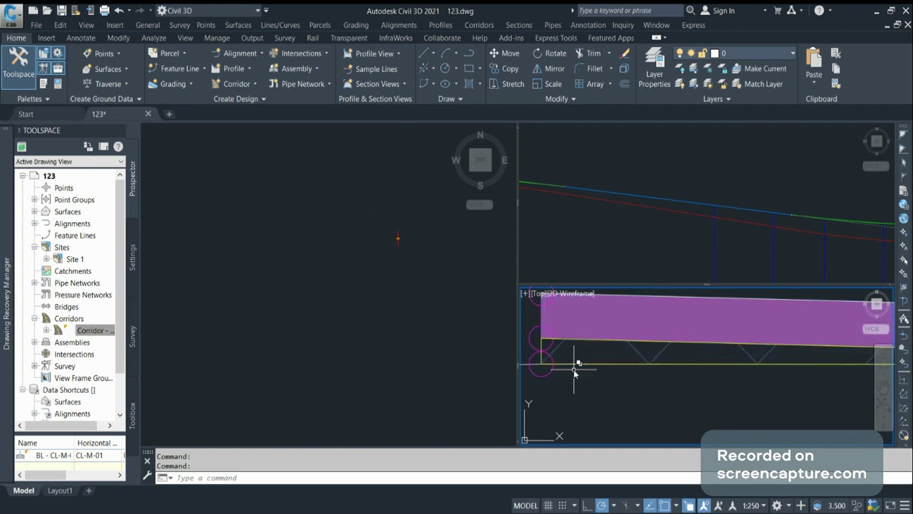
pyautogui.scroll(-2, 609, 352)
pyautogui.scroll(-2, 740, 364)
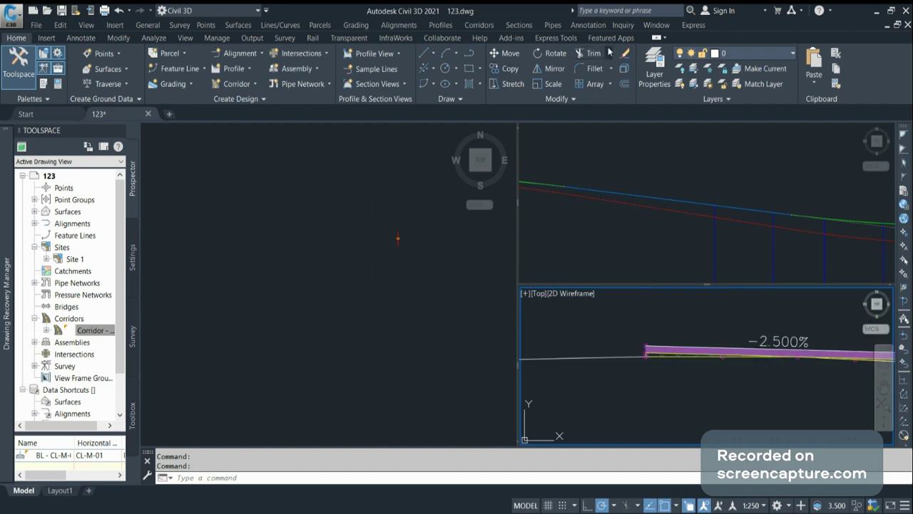
pyautogui.scroll(-2, 521, 339)
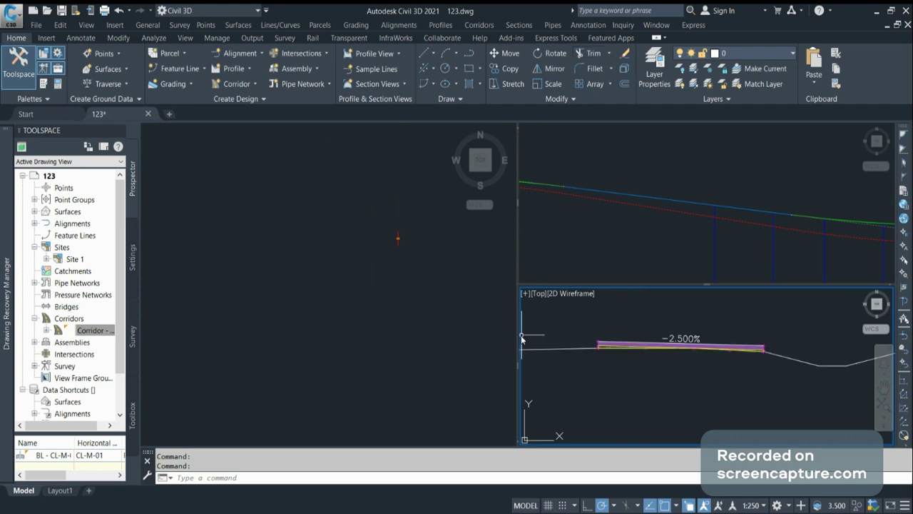
# Select the -2.500% overlay line to check it, then deselect it and shift the section left.
pyautogui.click(636, 348)
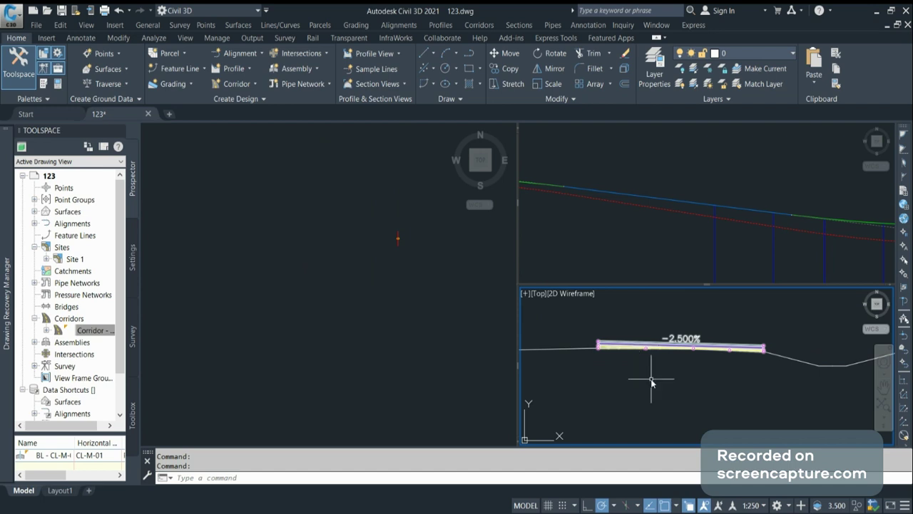
pyautogui.press('Escape')
pyautogui.scroll(3, 609, 353)
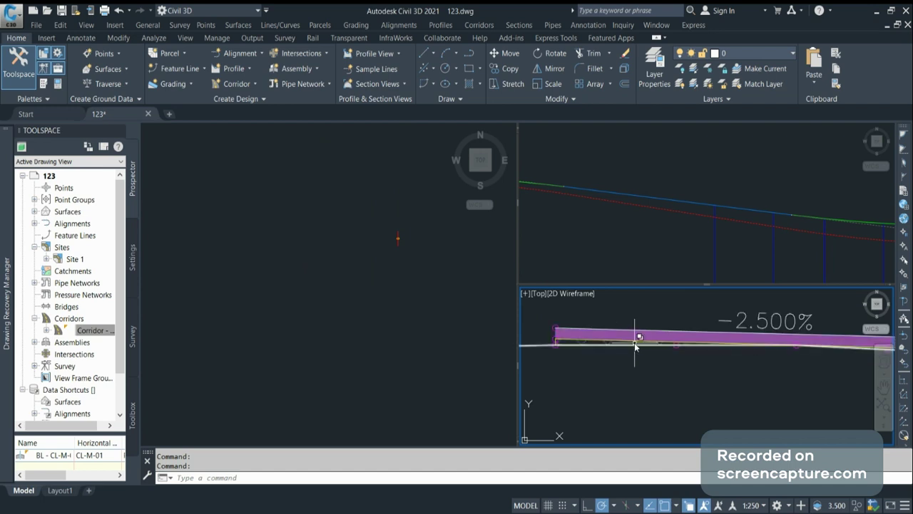
pyautogui.moveTo(634, 343); pyautogui.dragTo(594, 344, button='middle')
pyautogui.scroll(3, 848, 348)
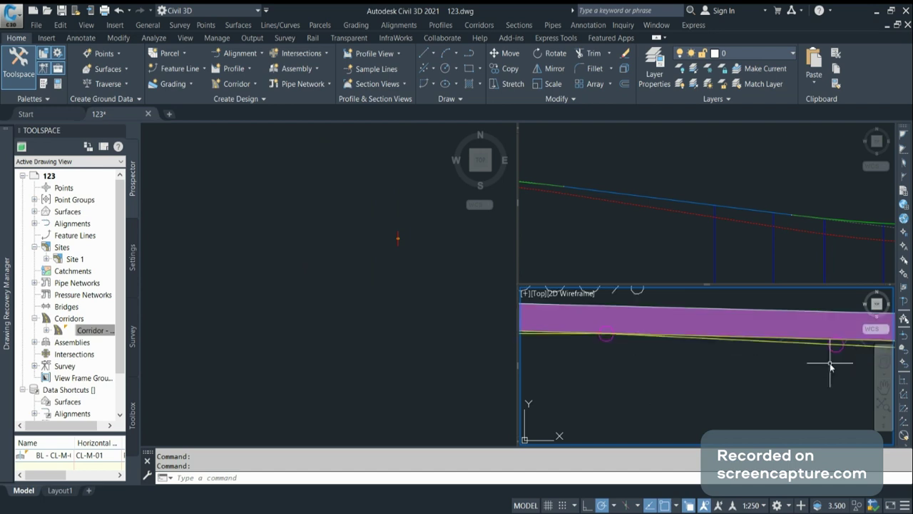
# Zoom the plan view out to show the whole corridor alignment and its table.
pyautogui.click(407, 325)
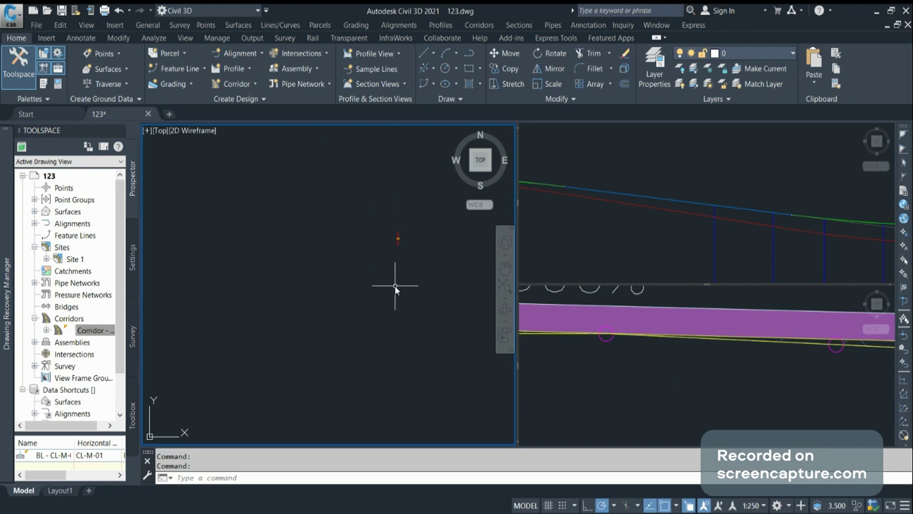
pyautogui.scroll(-3, 349, 249)
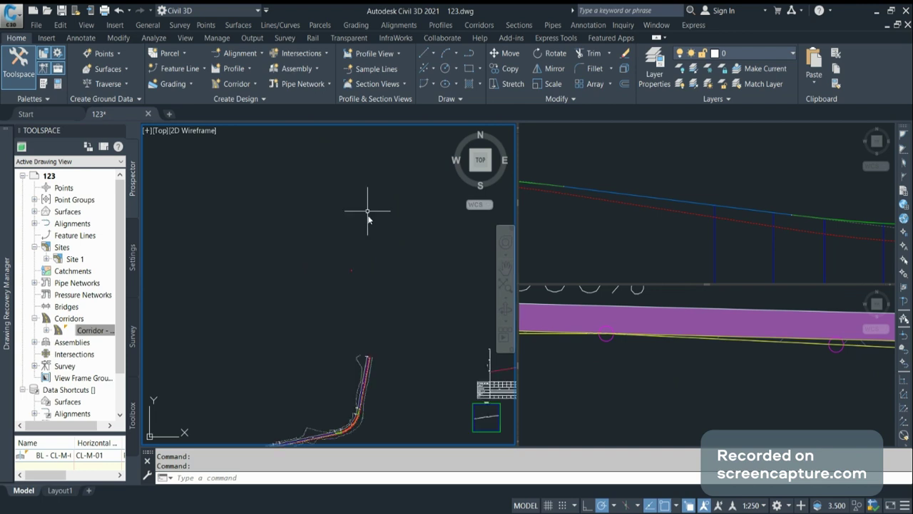
pyautogui.scroll(-3, 368, 219)
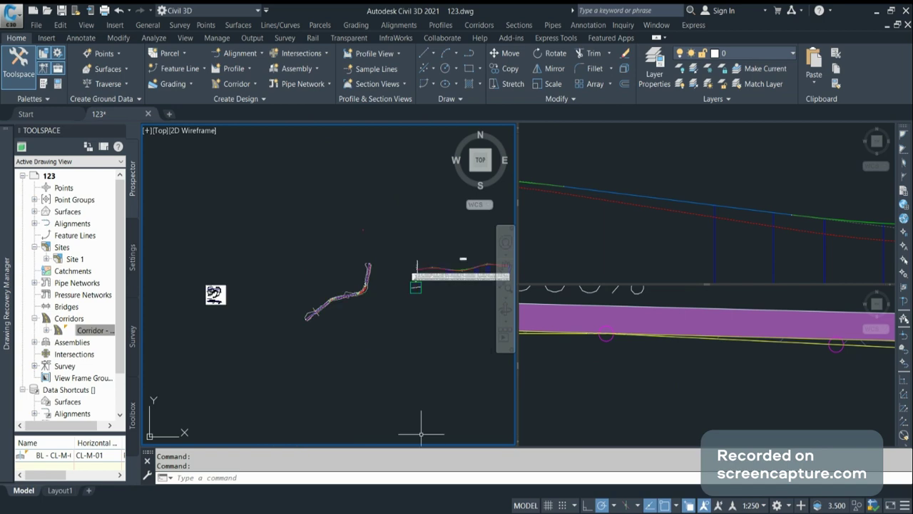